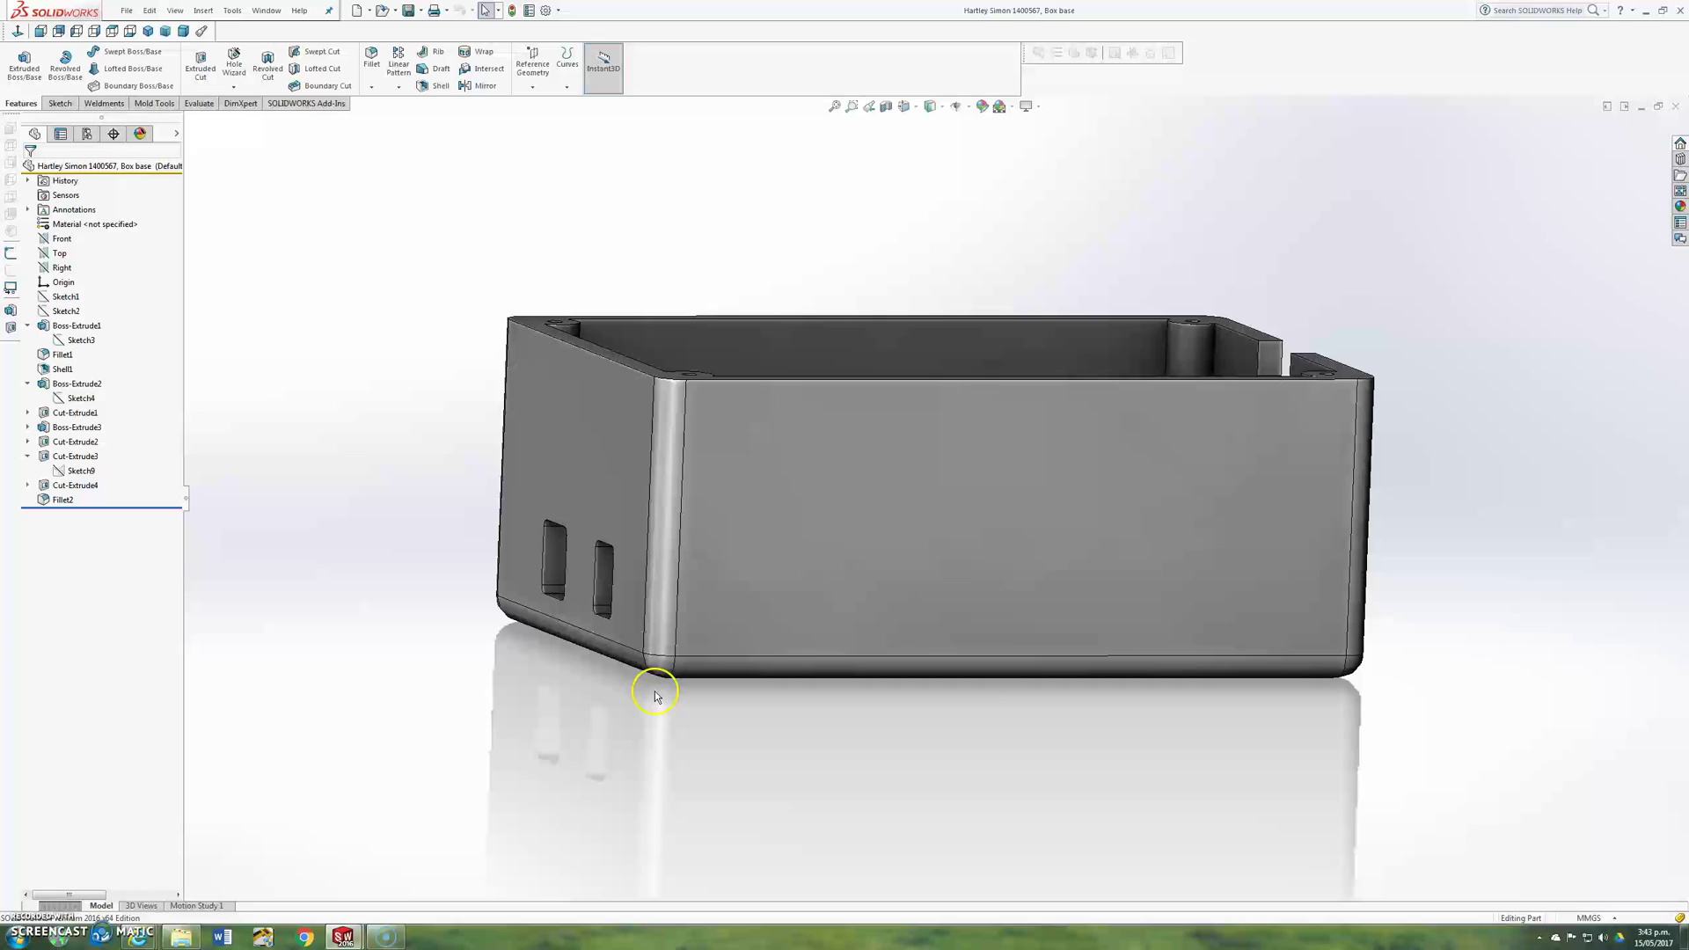
- Make a new assembly from the Box base part using a blank assembly template
mouse_move(392, 546)
middle_mouse_down()
mouse_move(351, 704)
mouse_move(378, 708)
mouse_move(445, 648)
mouse_move(569, 592)
mouse_move(889, 249)
mouse_move(1051, 22)
mouse_move(698, 381)
middle_mouse_up()
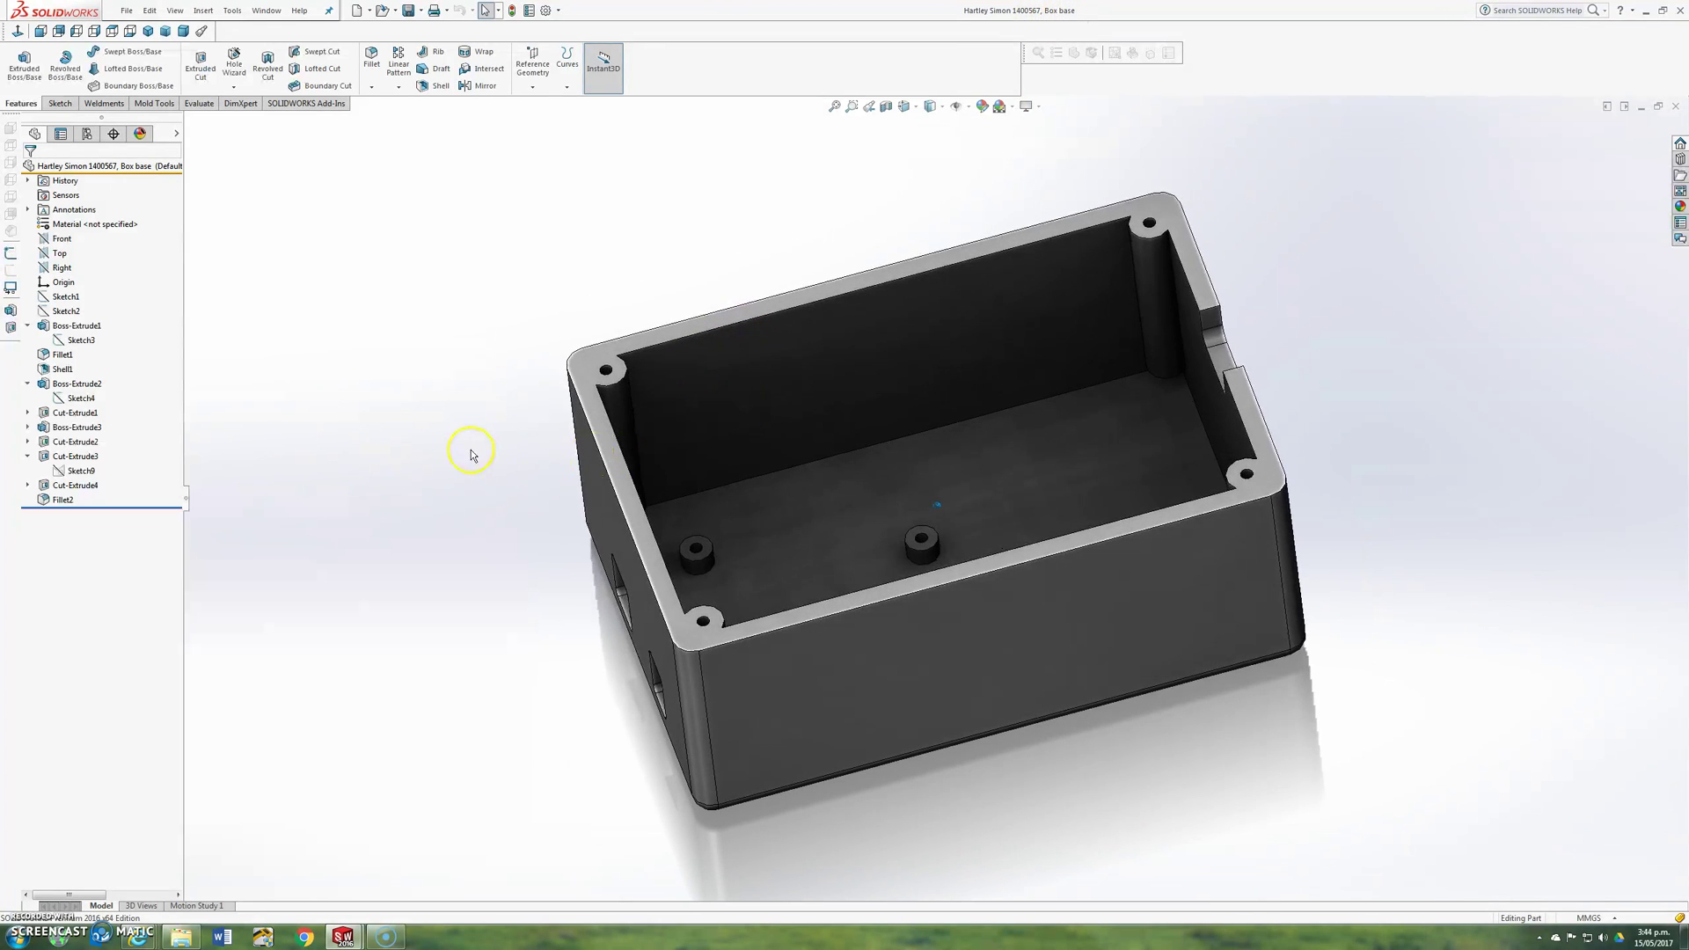
middle_click_drag(471, 453, 353, 442)
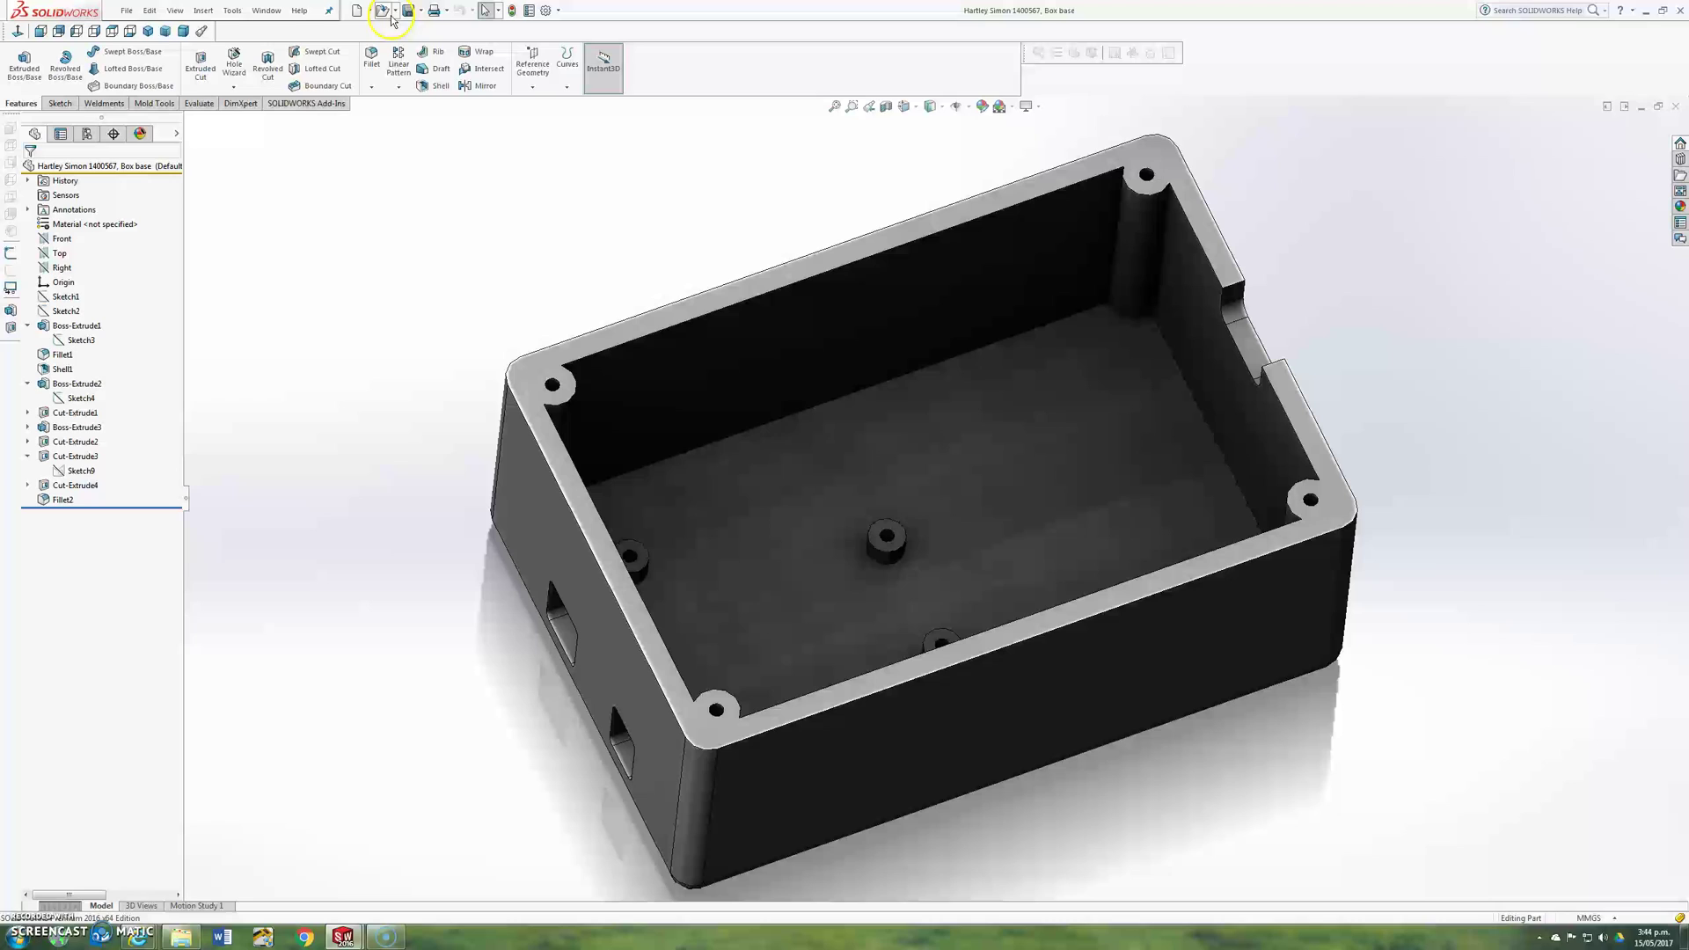
left_click(127, 11)
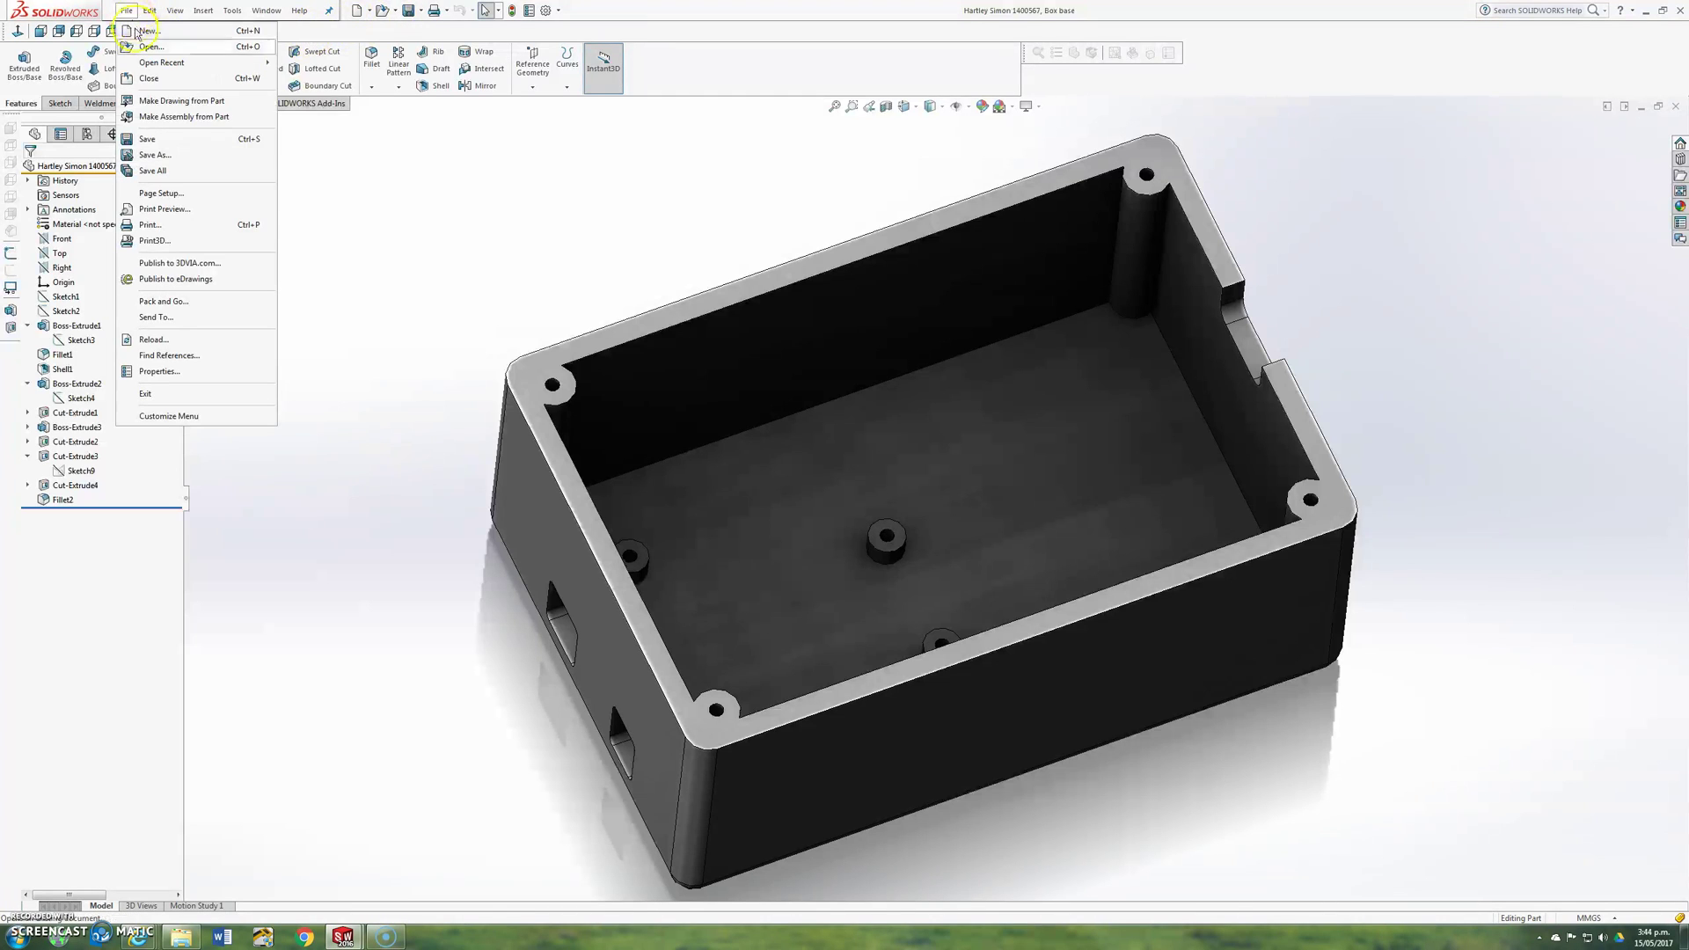
left_click(201, 118)
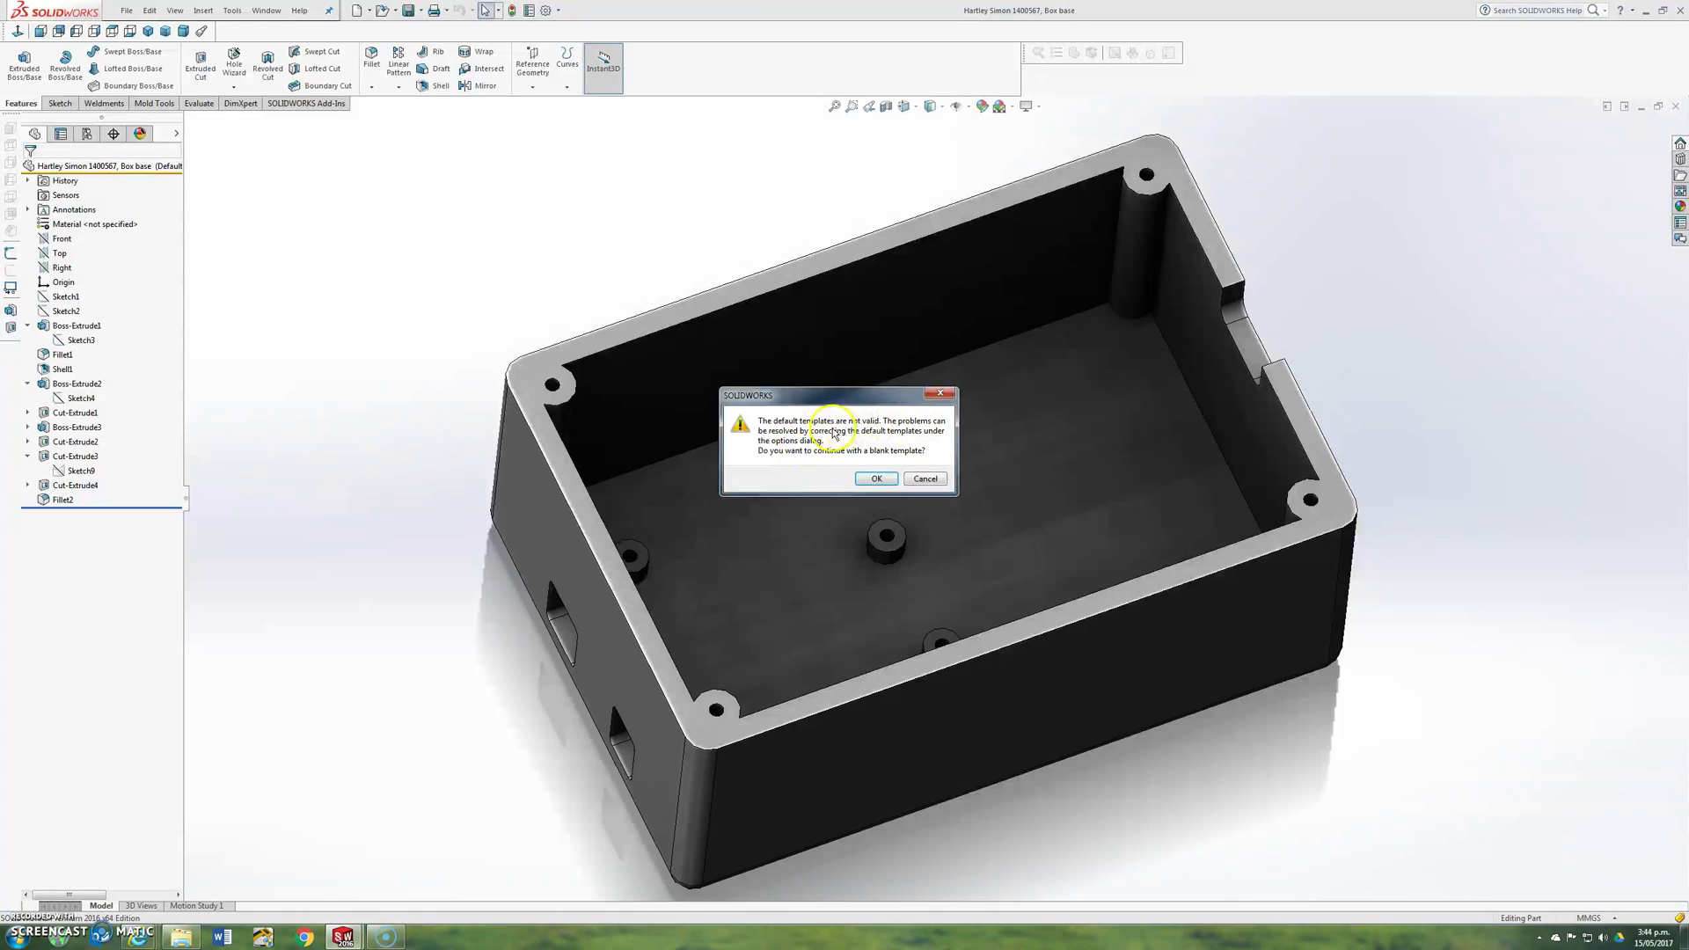
left_click(876, 480)
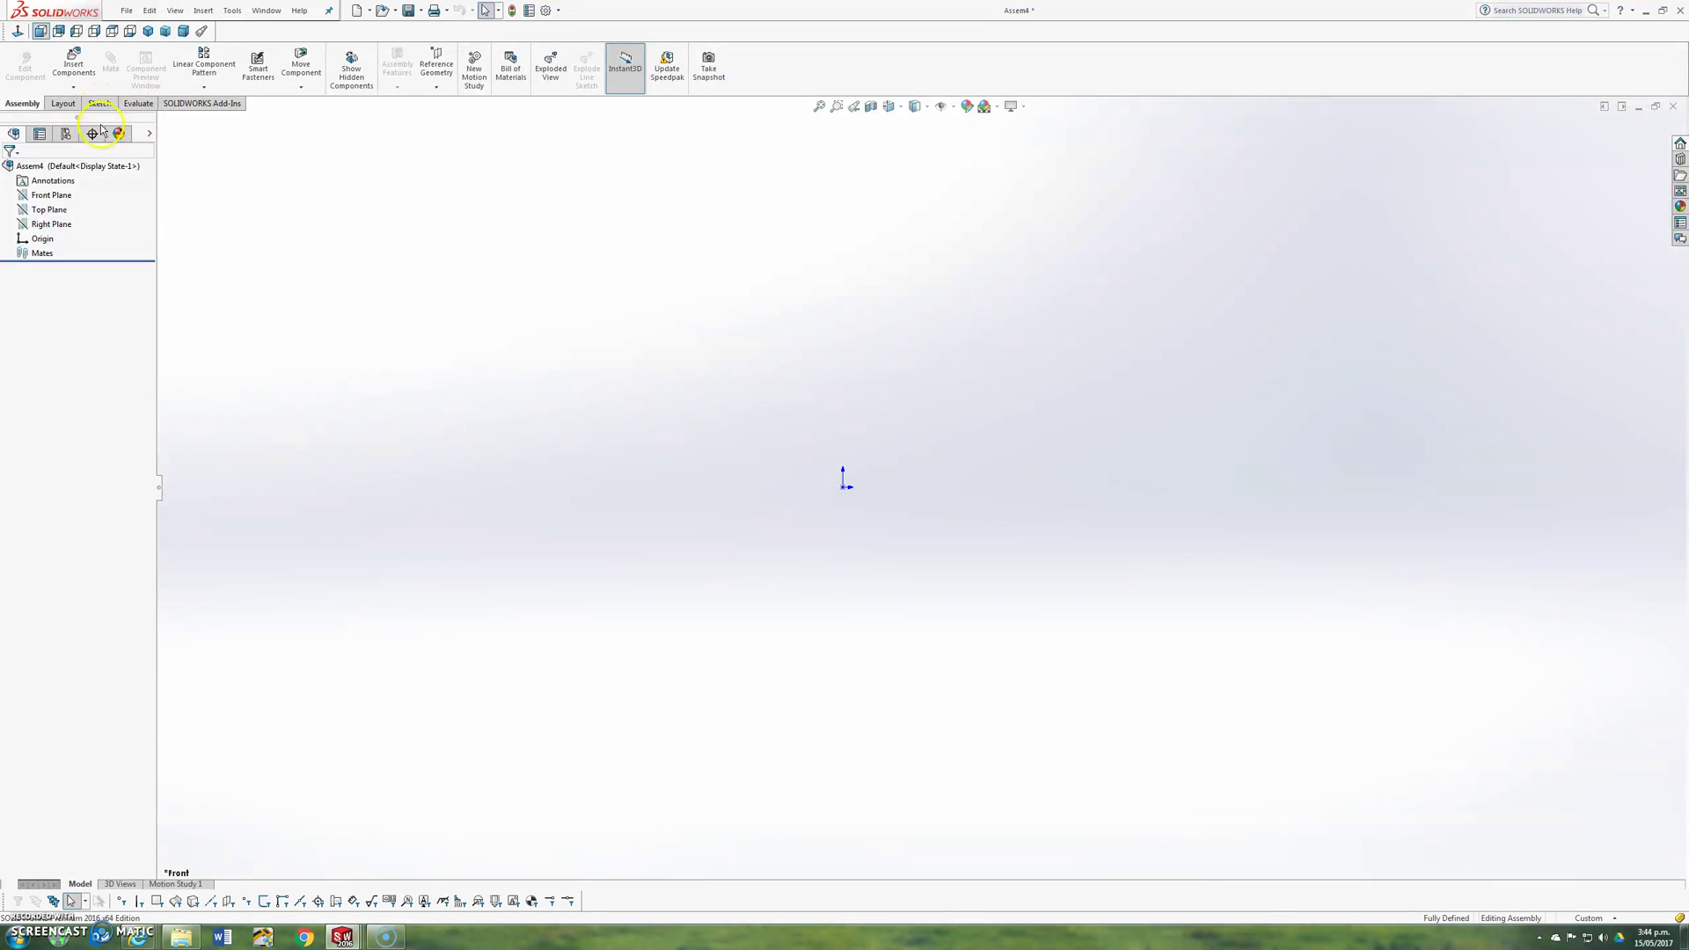
- Place Box base at the origin as the fixed component and switch to isometric view
left_click(78, 78)
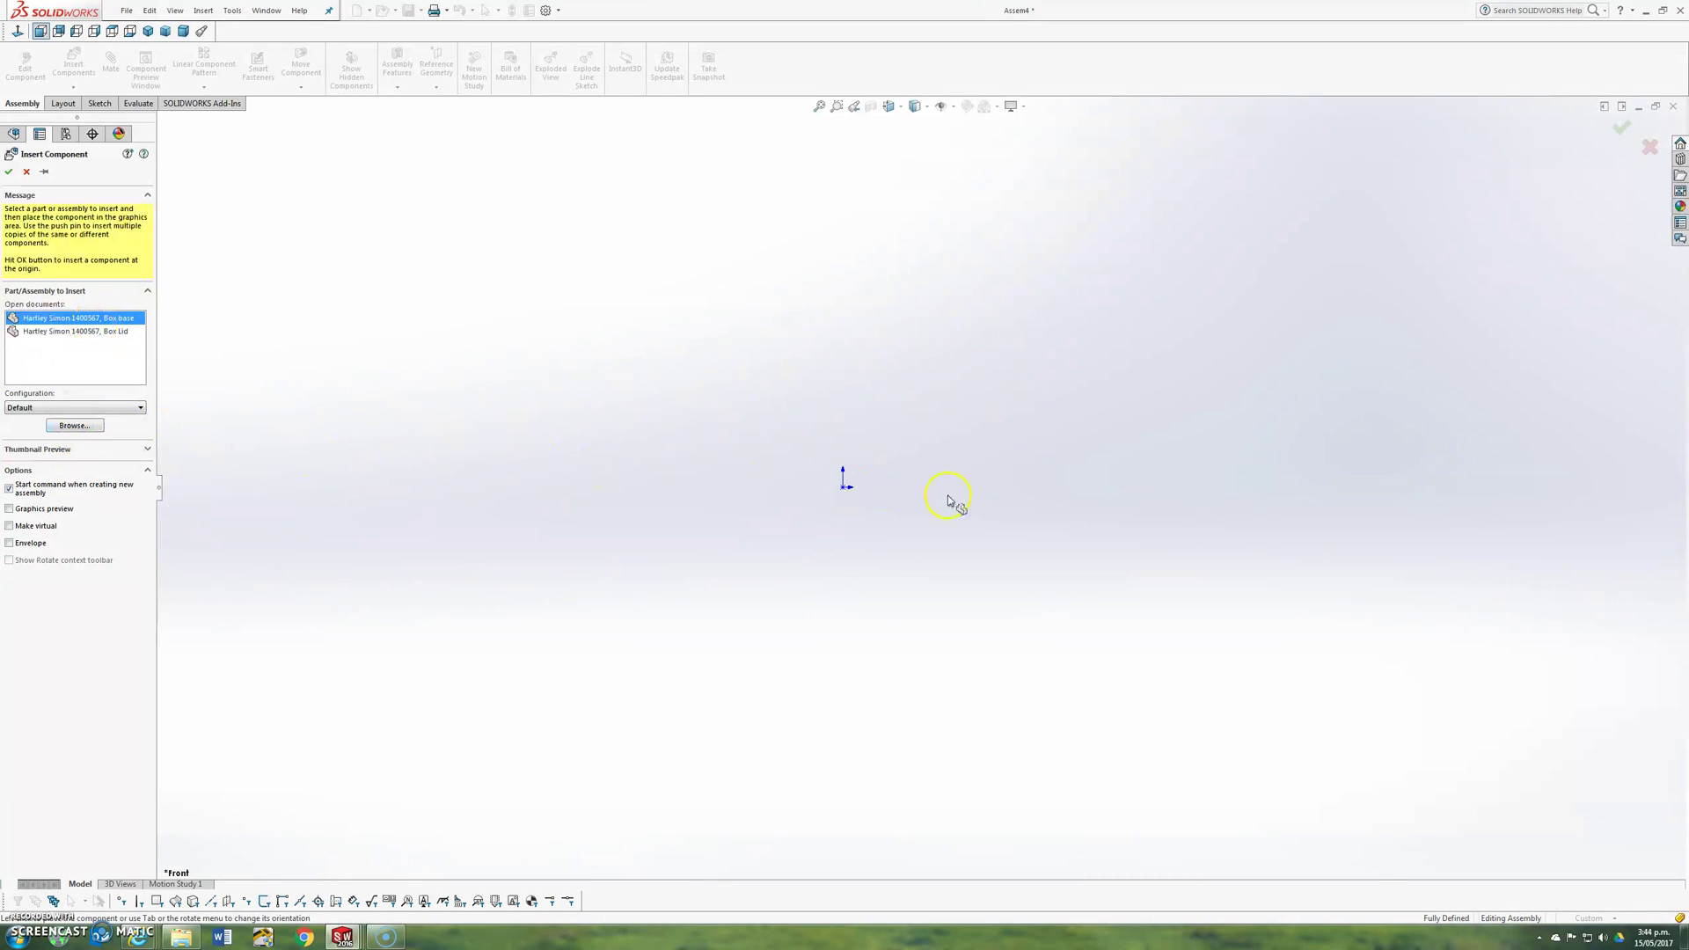
left_click(9, 172)
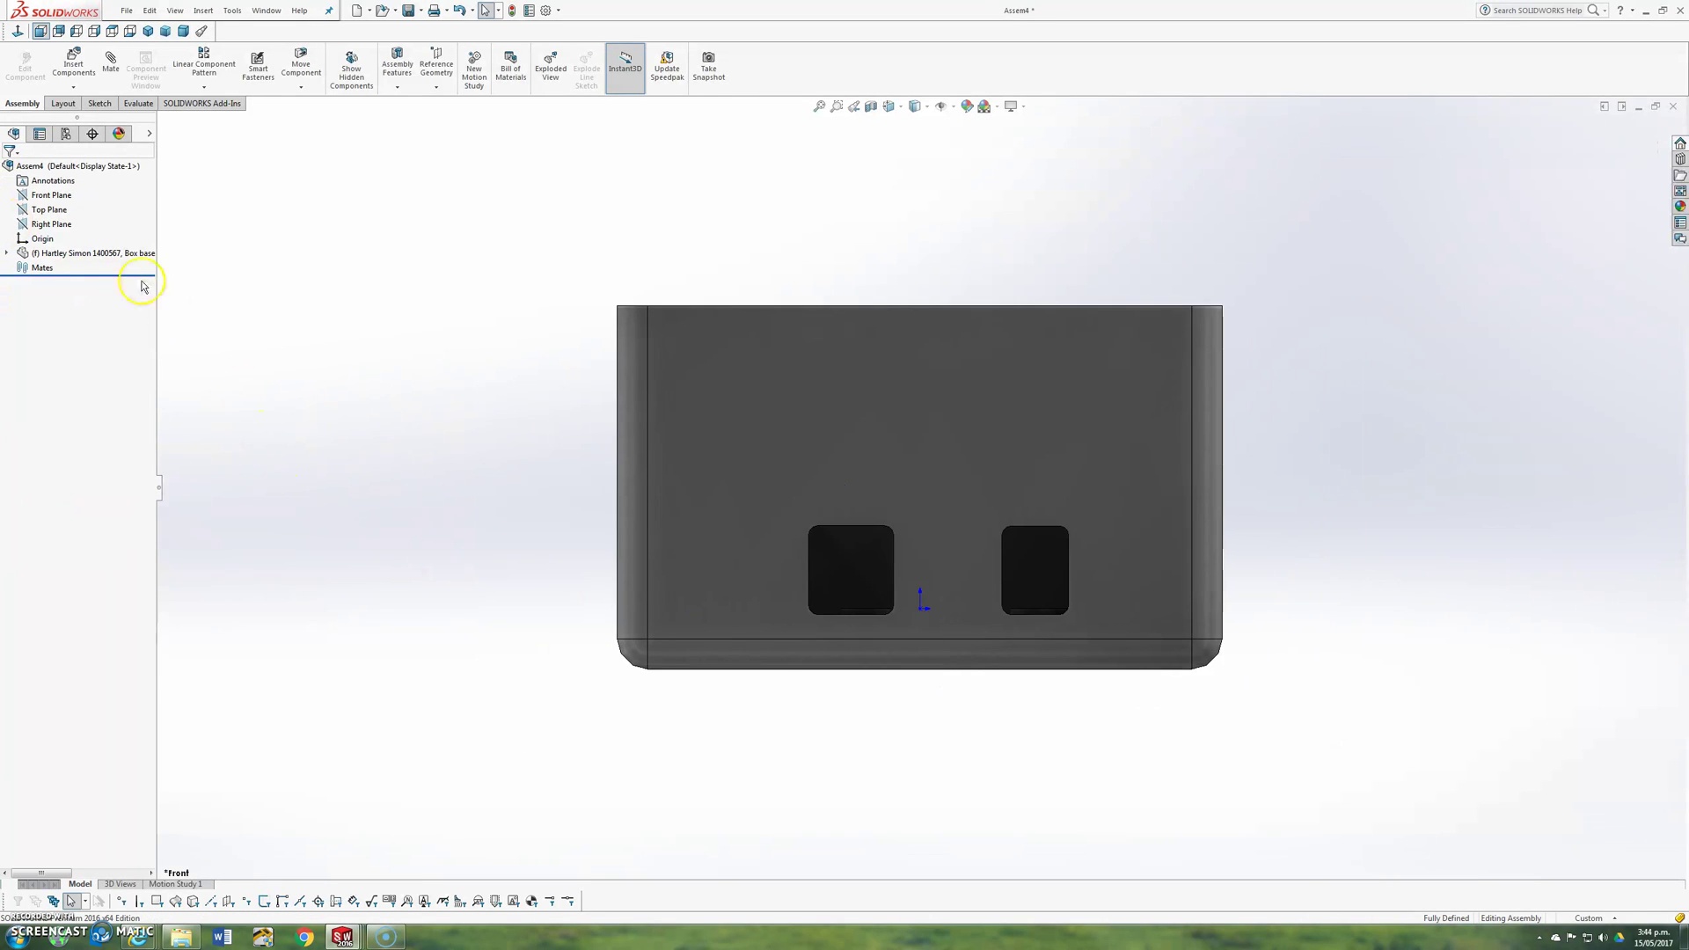
left_click(87, 257)
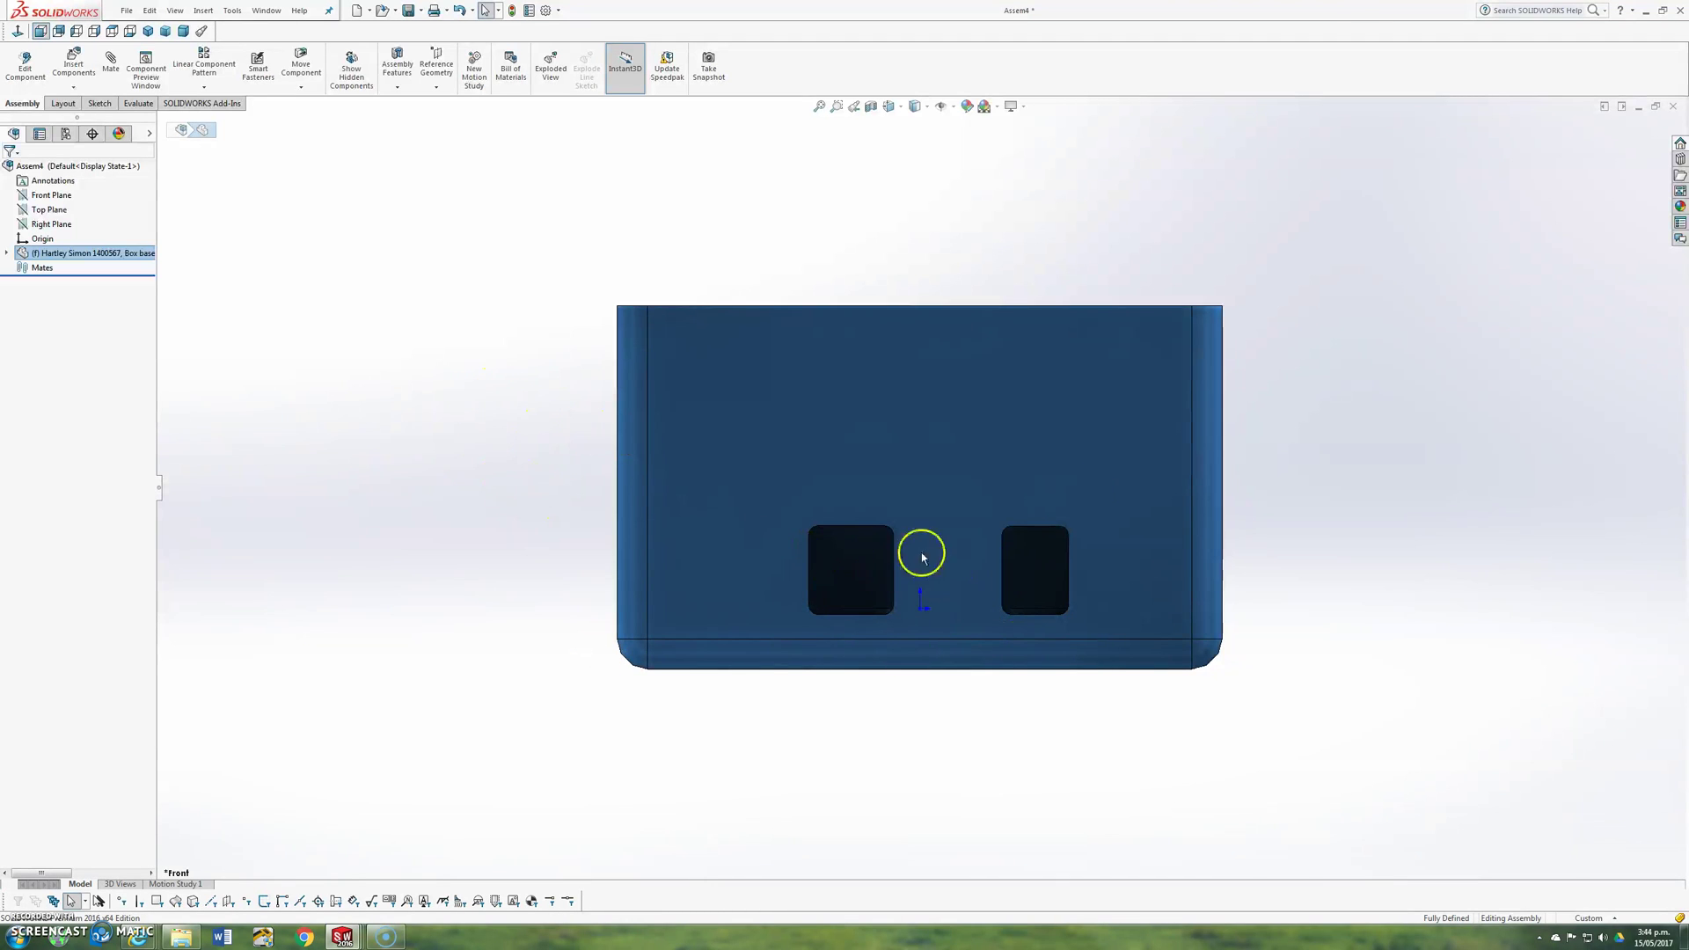
scroll(933, 519, "up", 1)
left_click(457, 580)
middle_click_drag(457, 580, 431, 633)
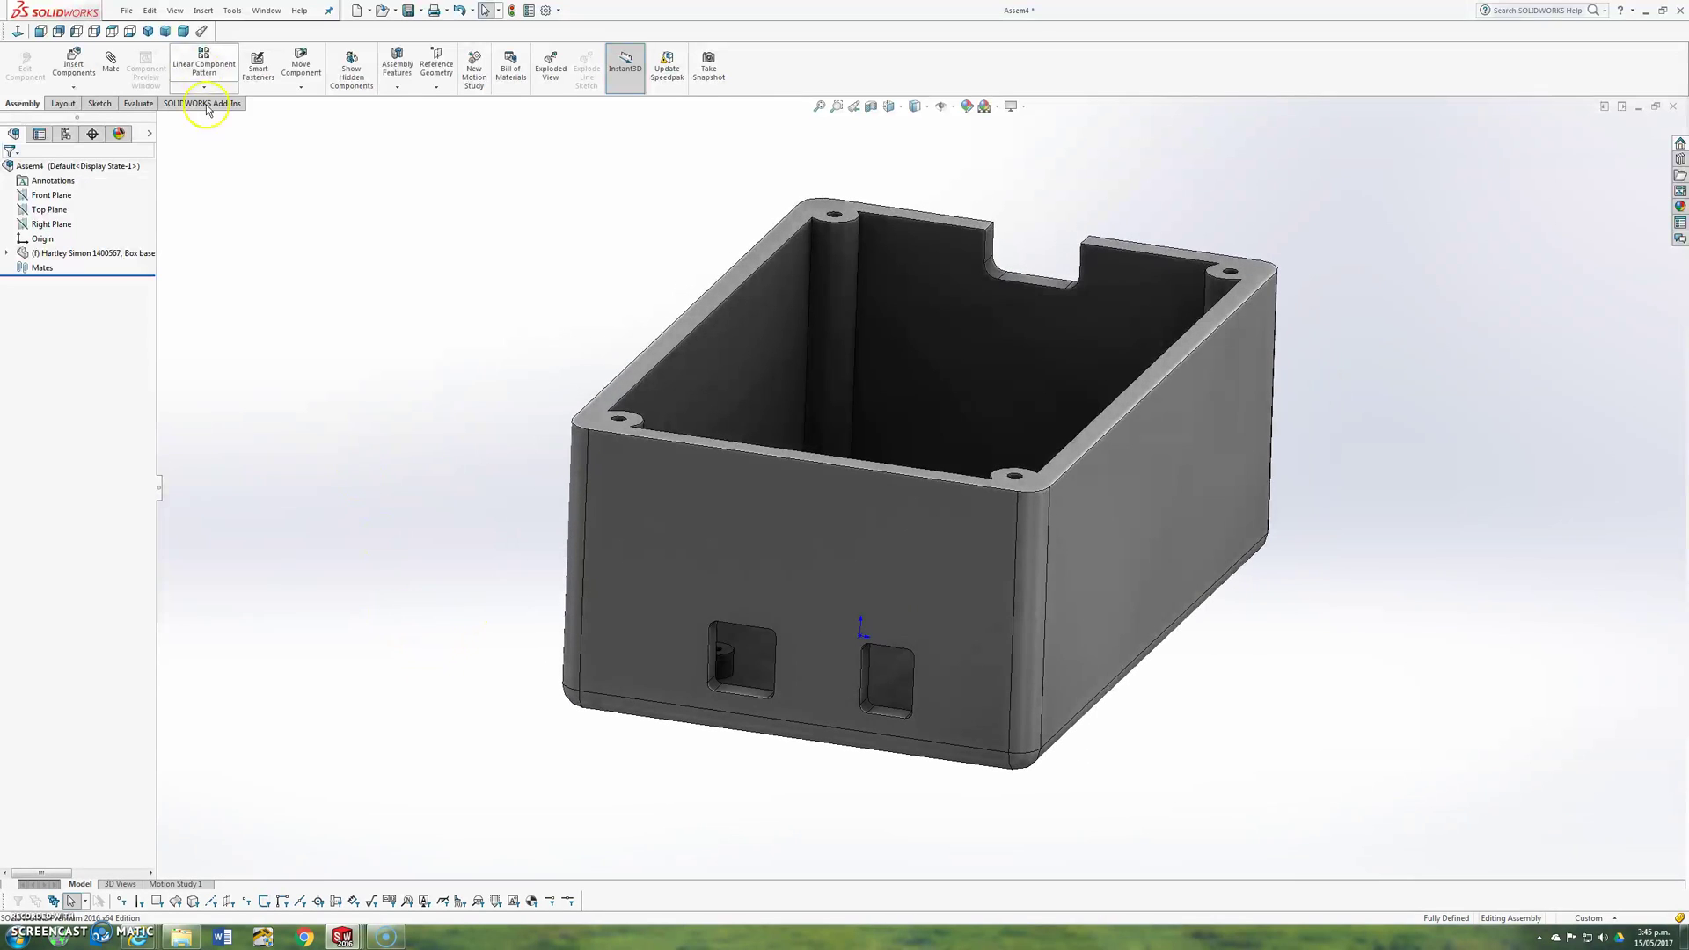
left_click(148, 32)
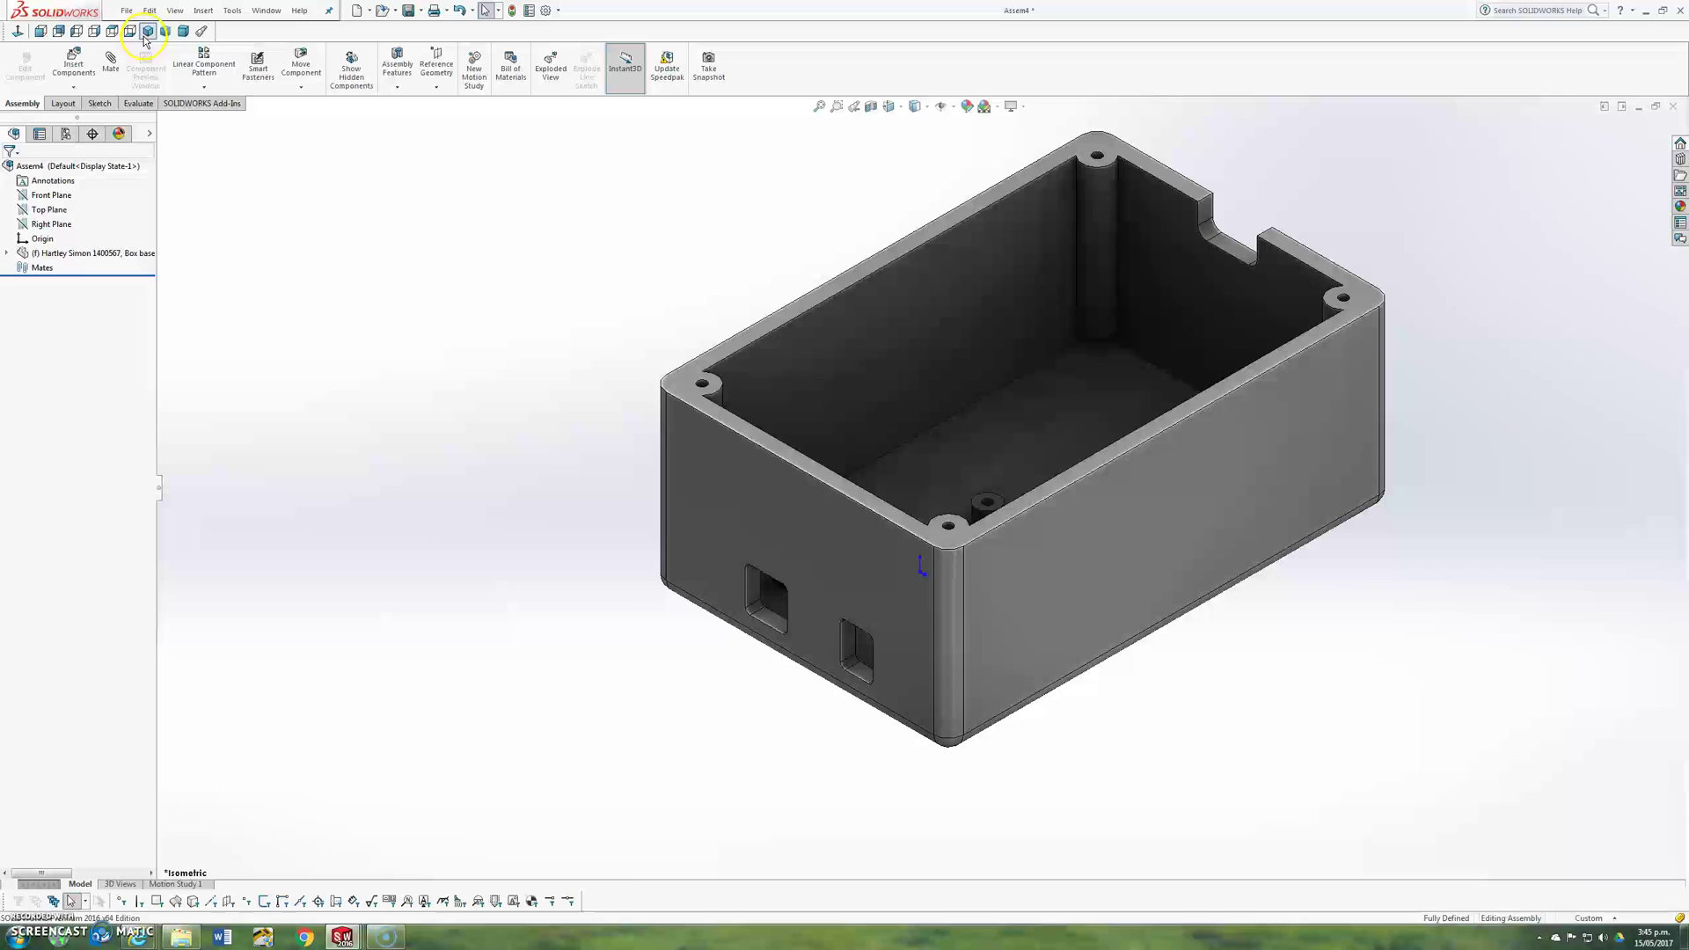
scroll(686, 263, "down", 1)
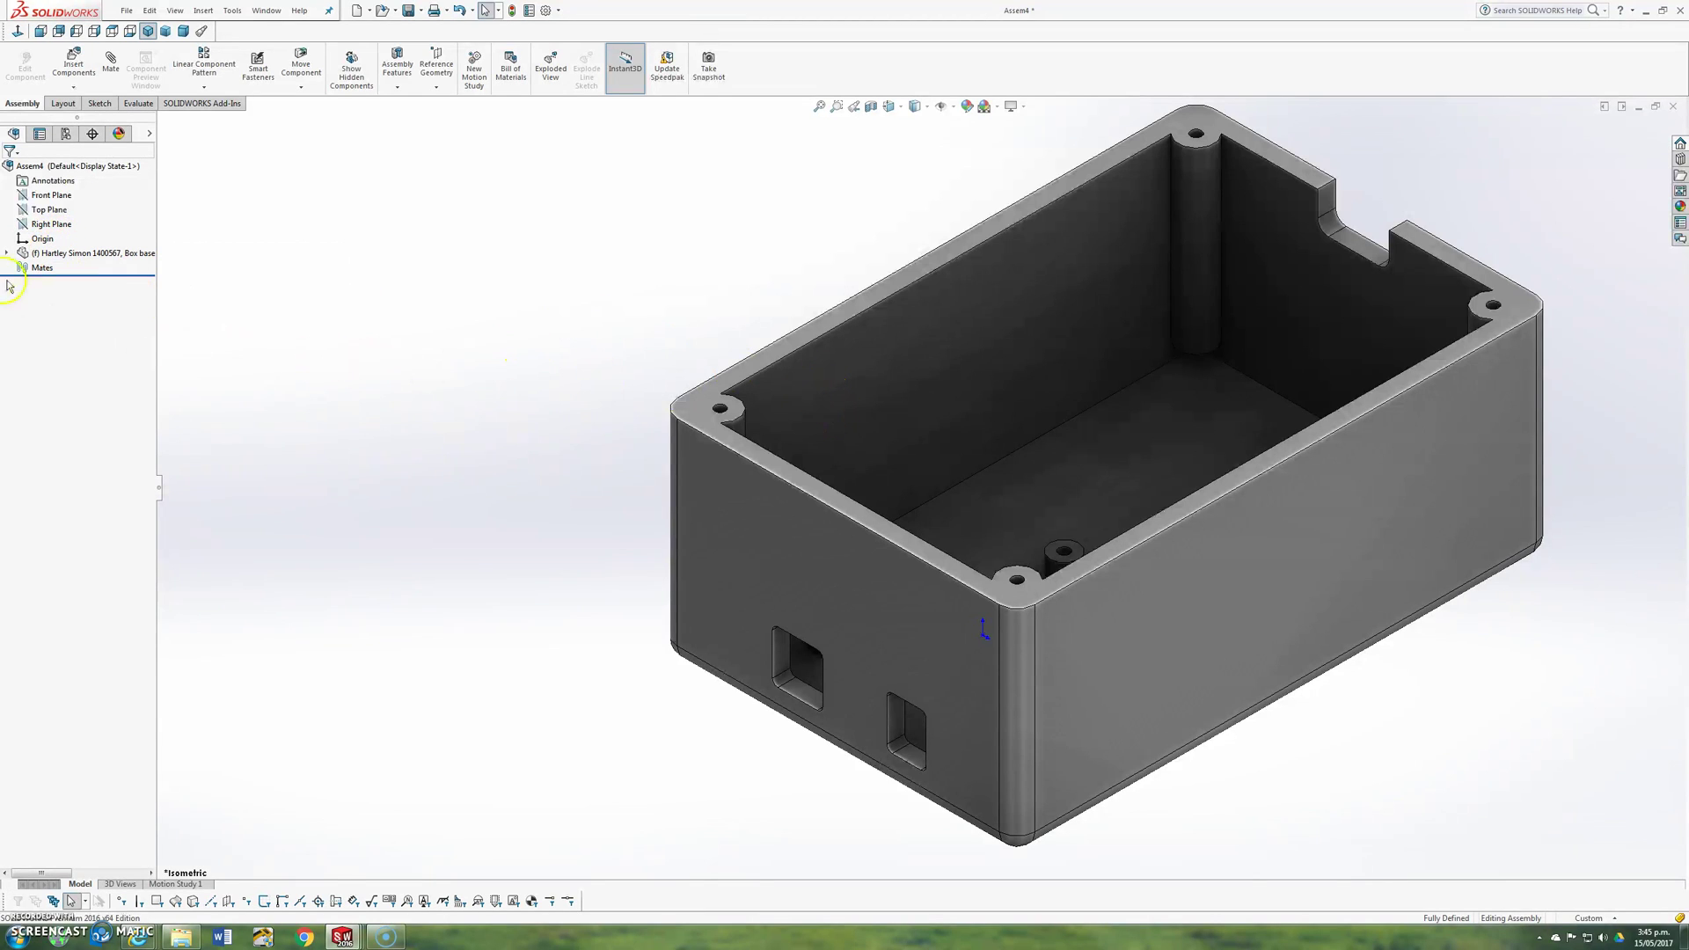
- Insert the Arduino Uno Solidworks file from the CAD A4 folder beside the box base
left_click(78, 66)
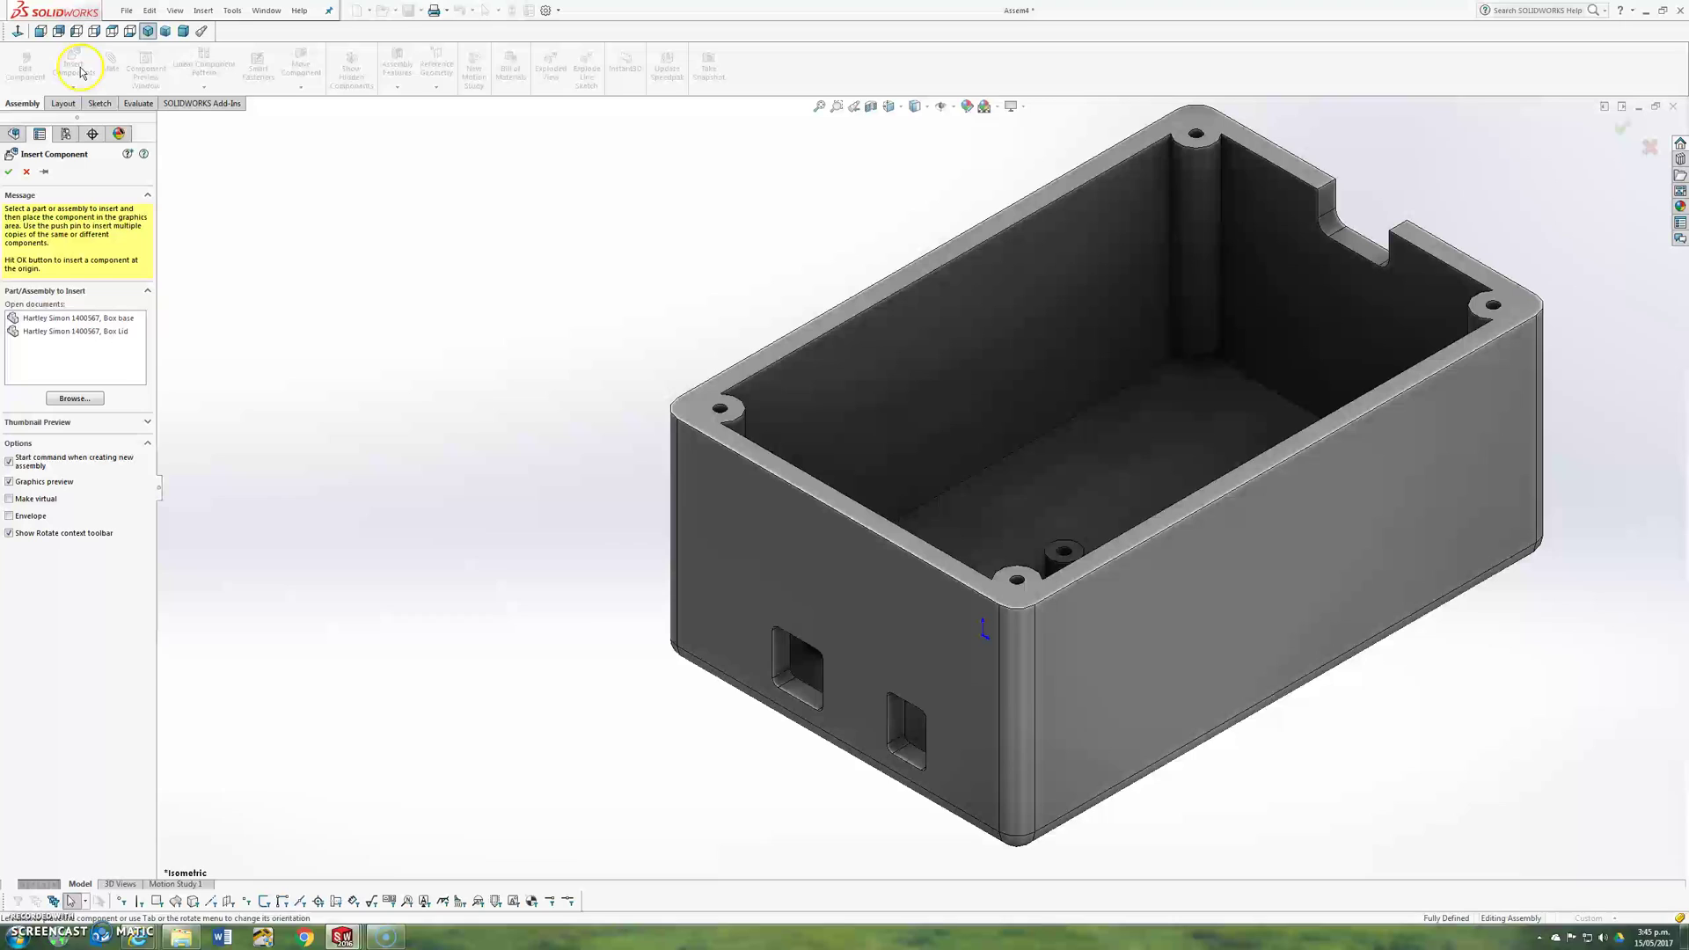
left_click(63, 400)
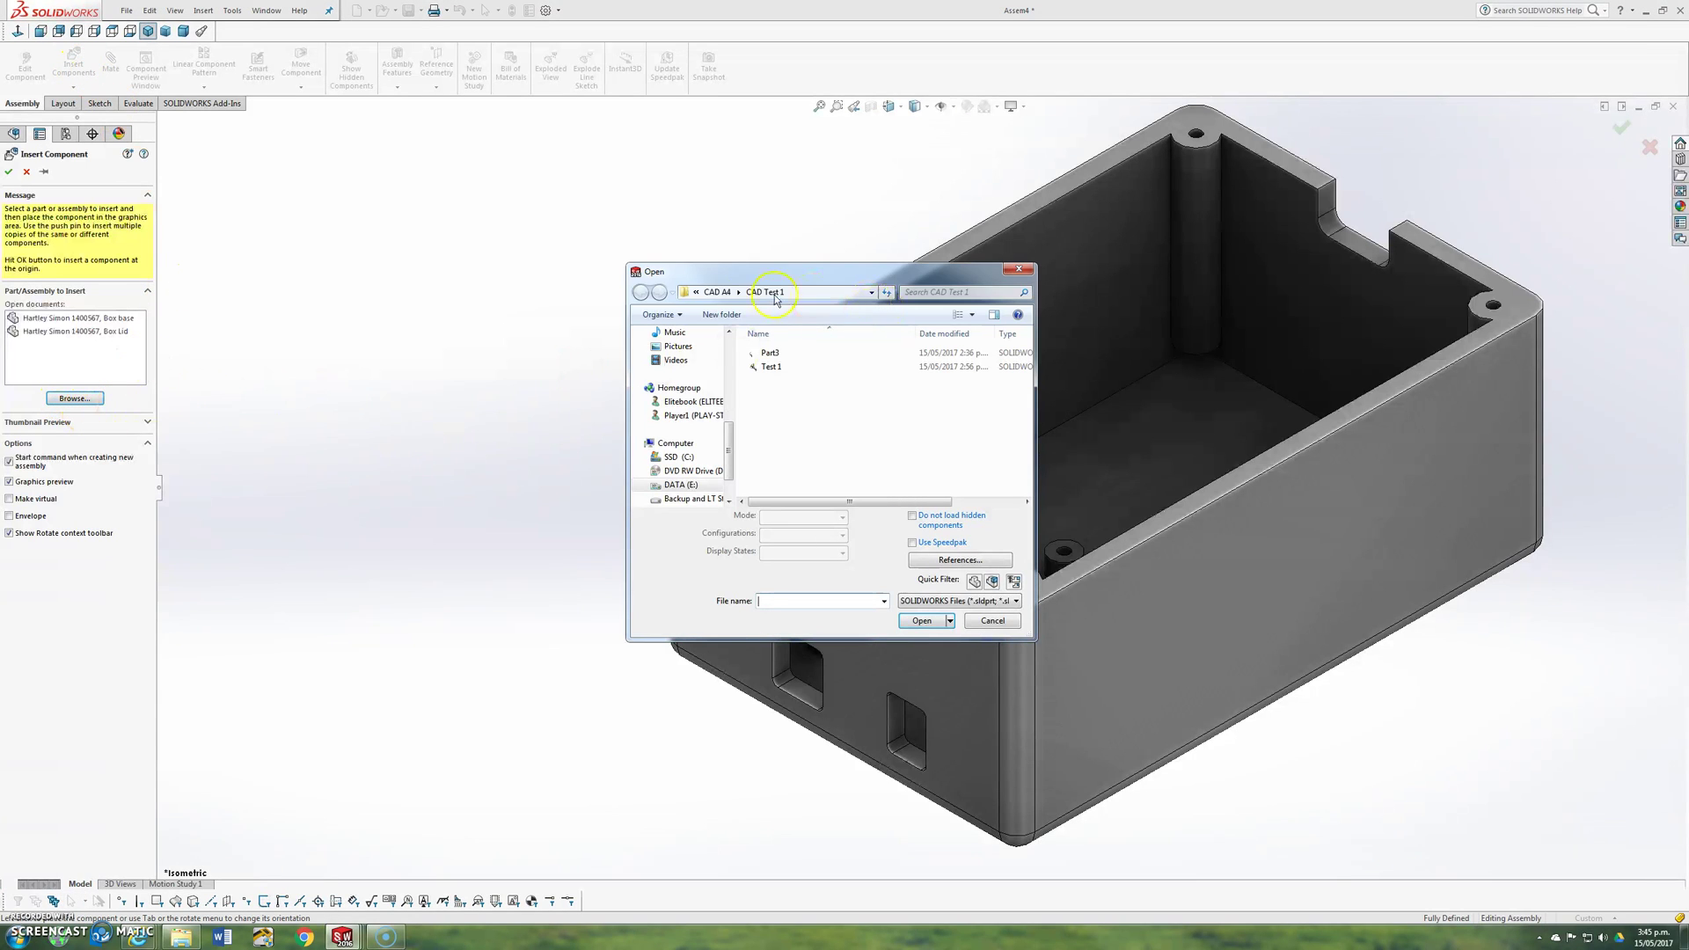
left_click(718, 292)
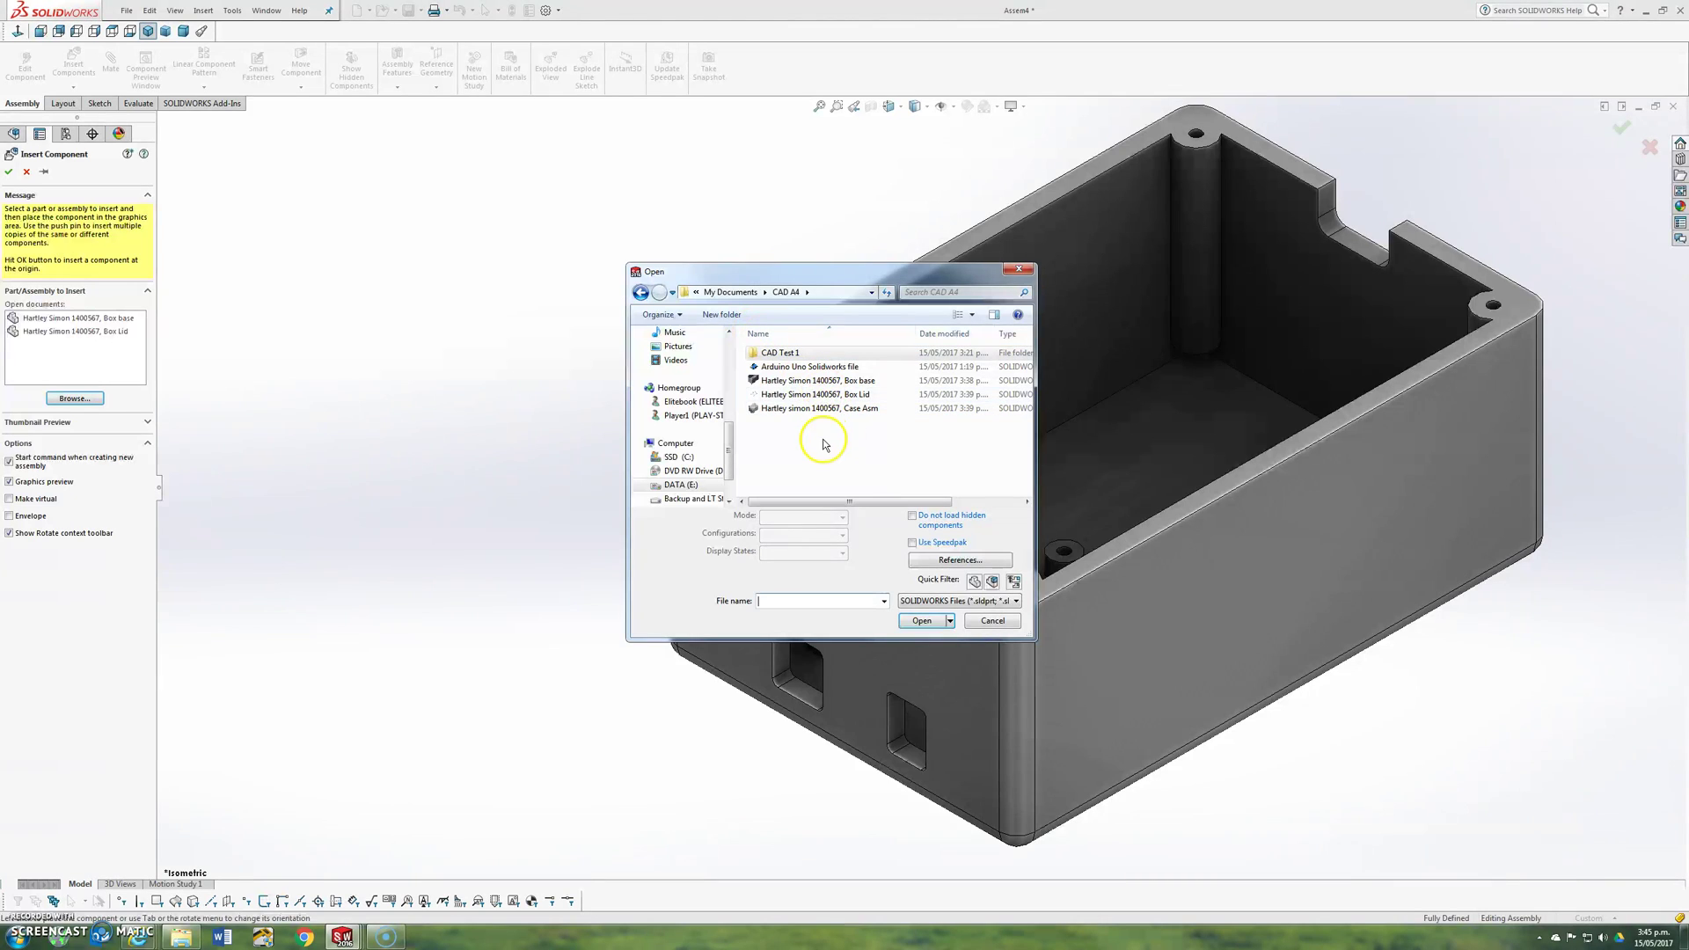
left_click(809, 368)
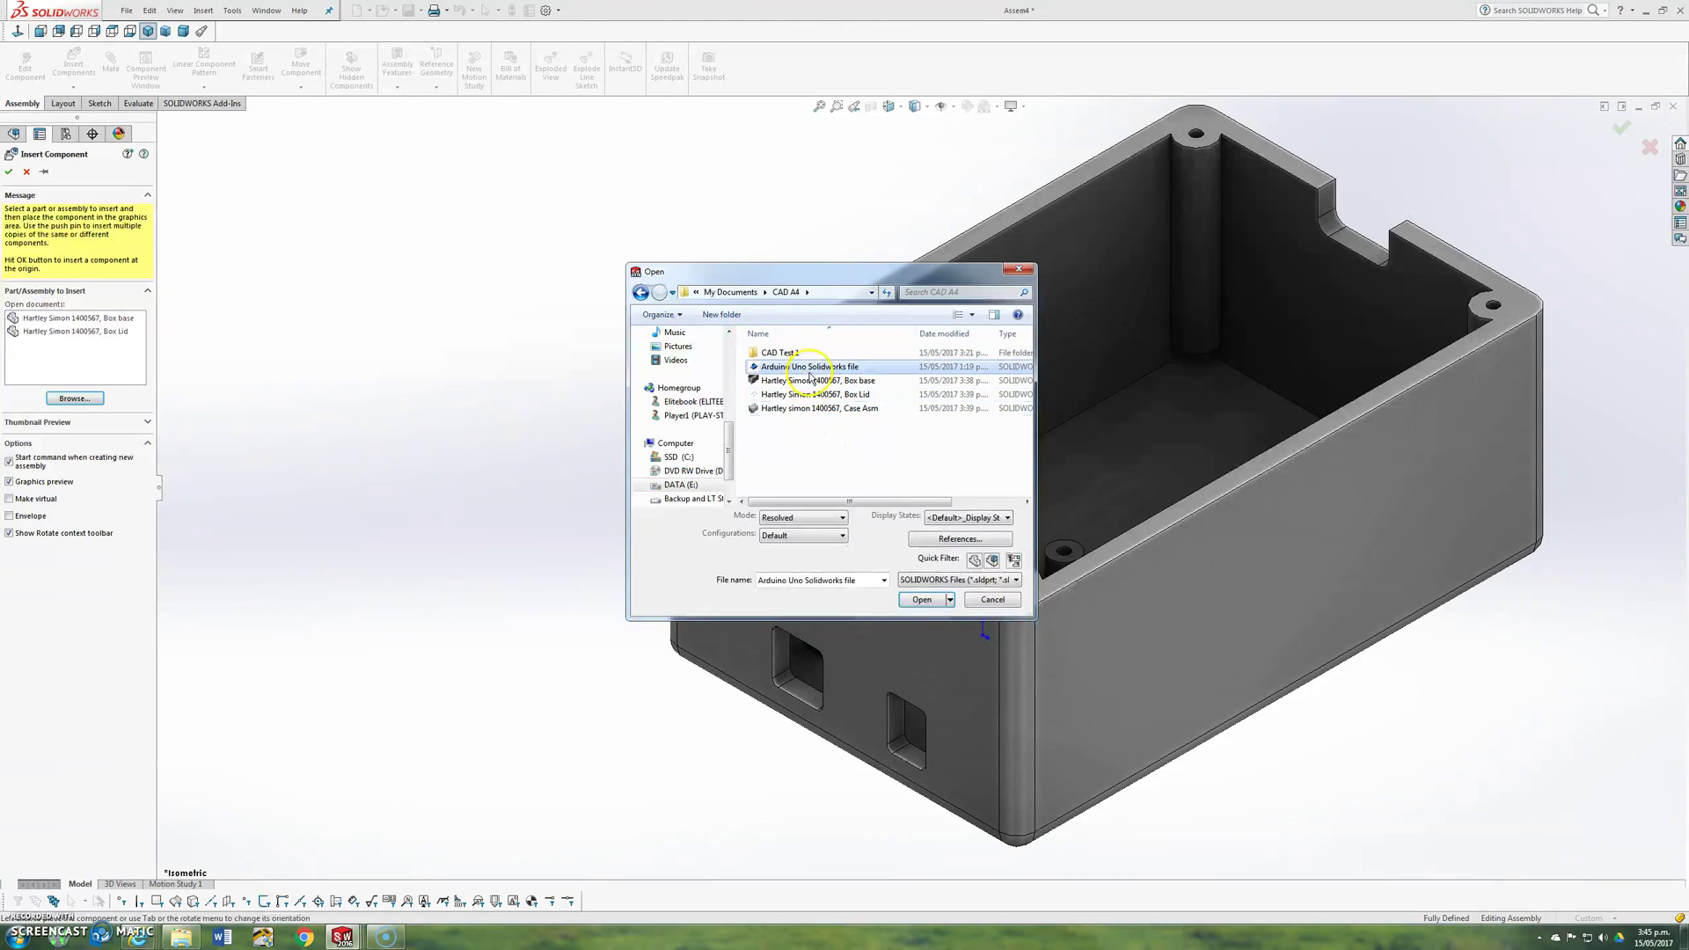
left_click(921, 600)
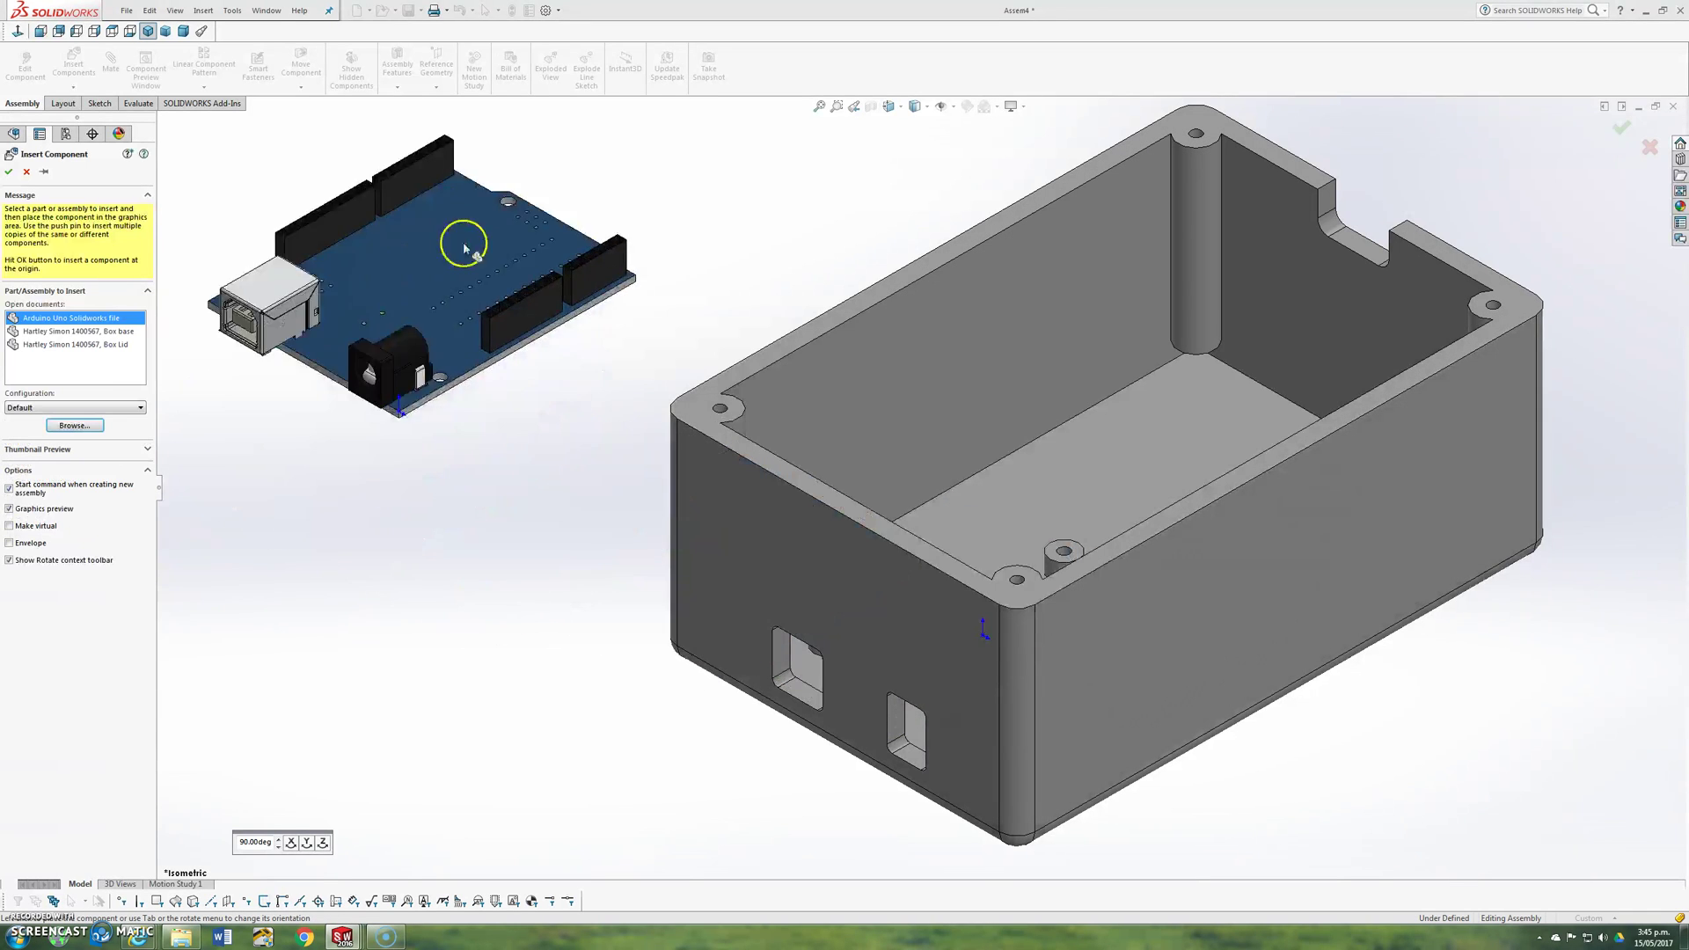
left_click(458, 297)
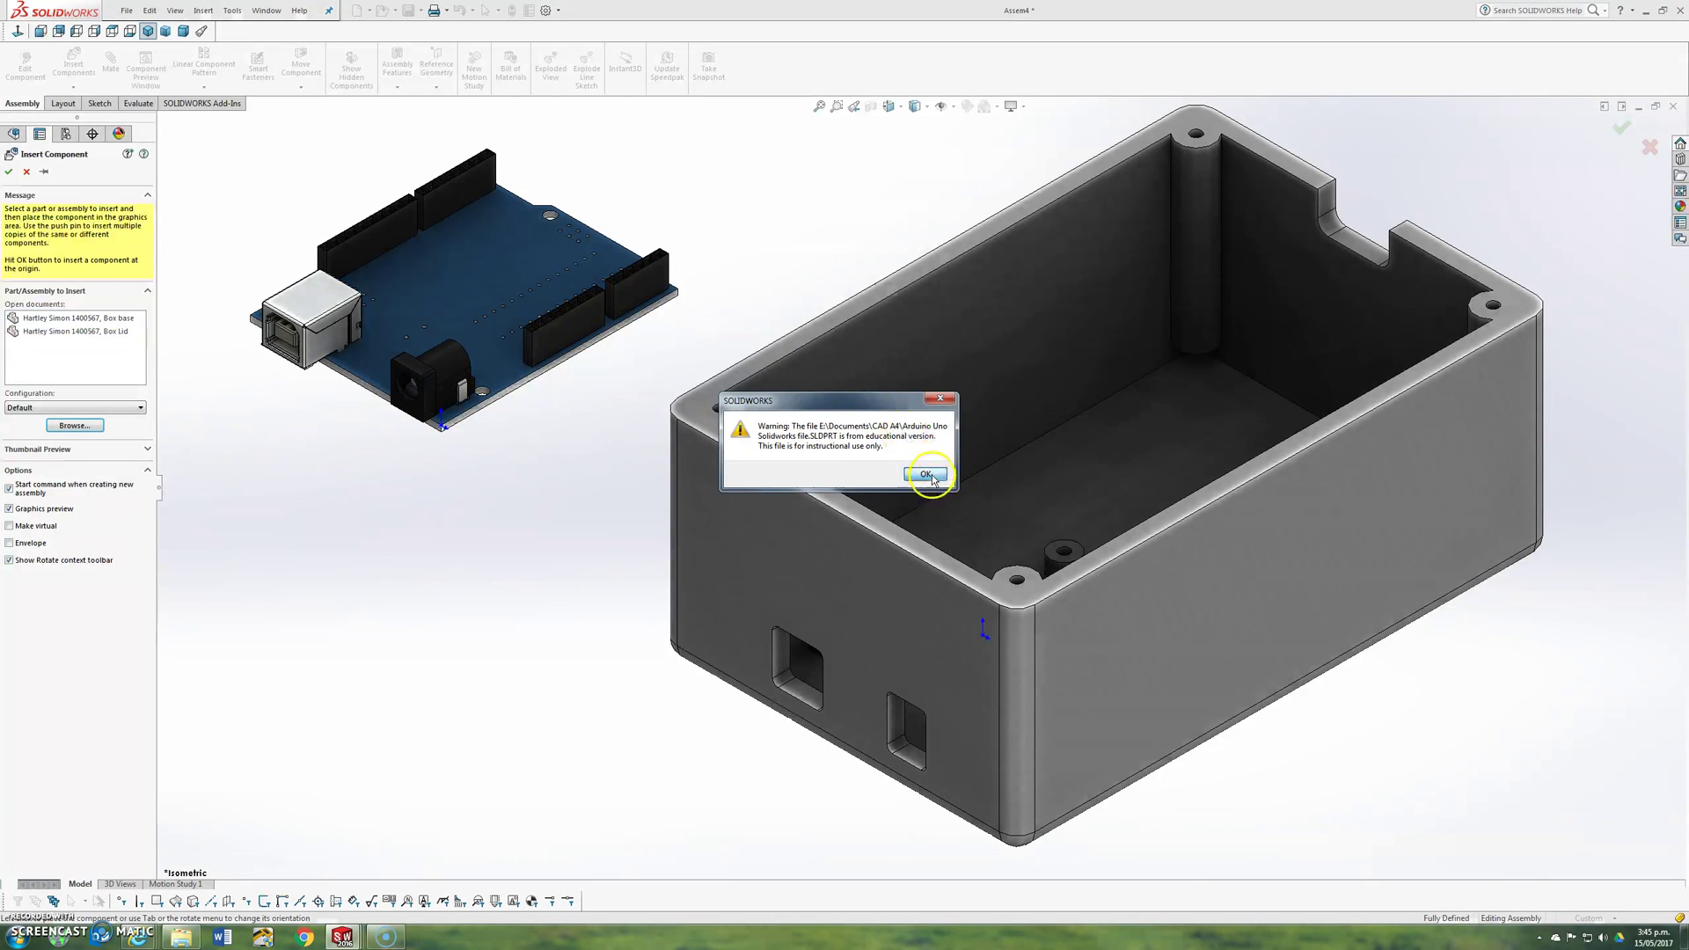
left_click(928, 475)
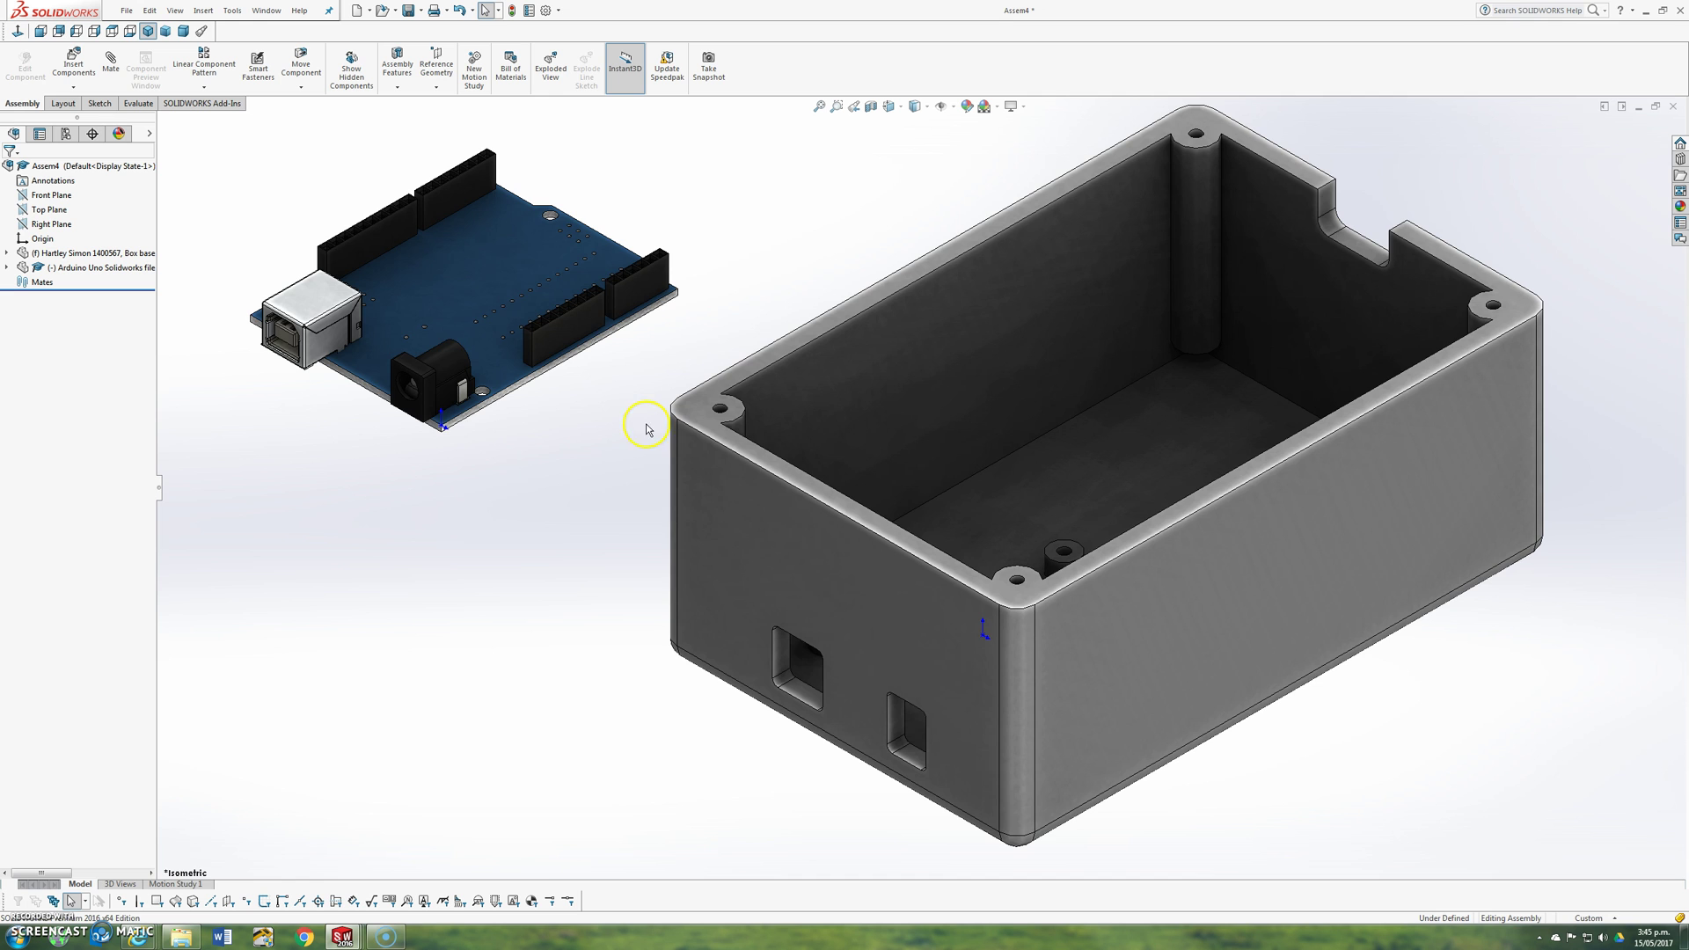
middle_click_drag(717, 547, 686, 499)
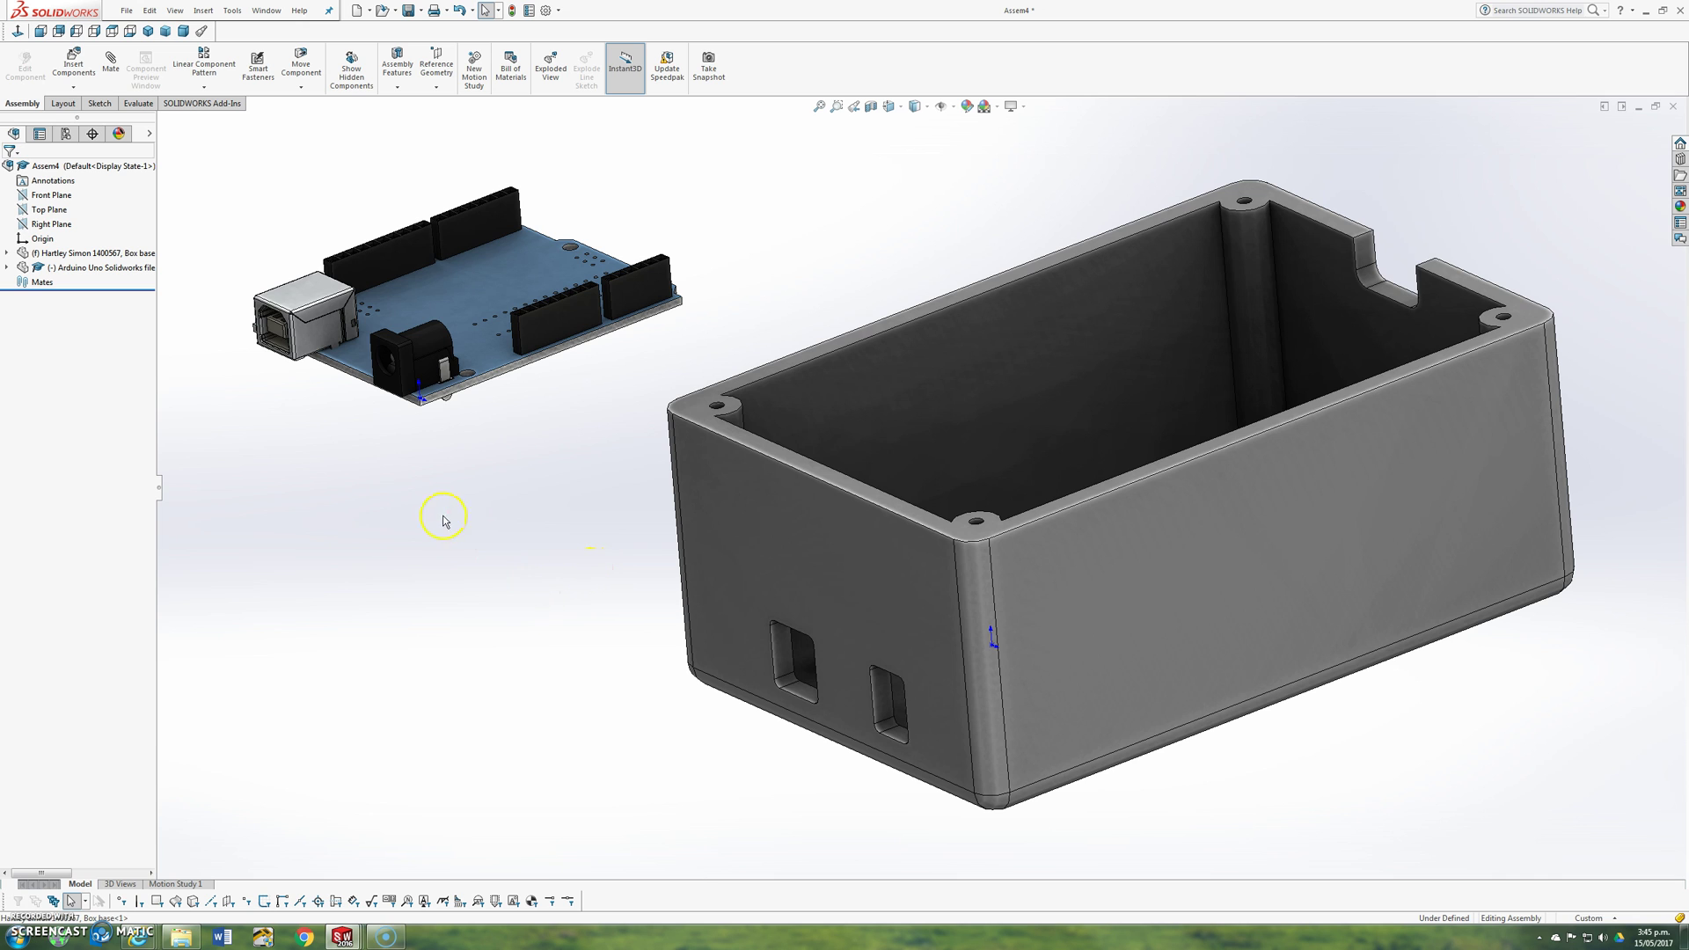
middle_click_drag(443, 520, 455, 587)
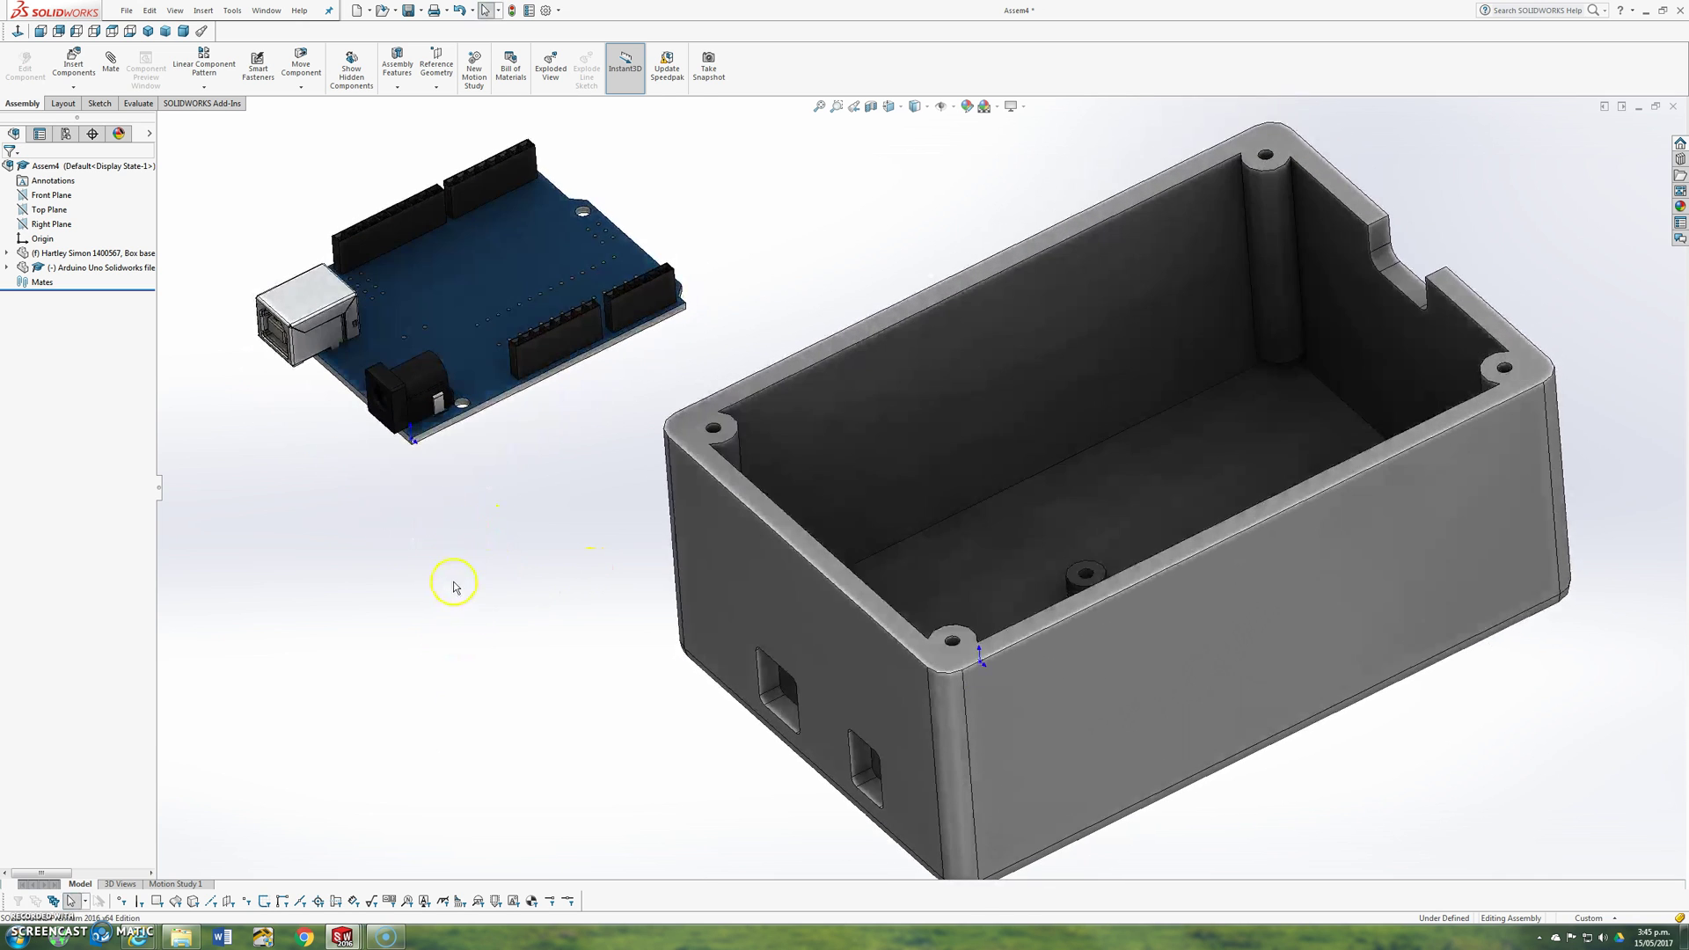
- Mate the Arduino board's bottom face coincident with the top face of the centre boss
left_click(111, 64)
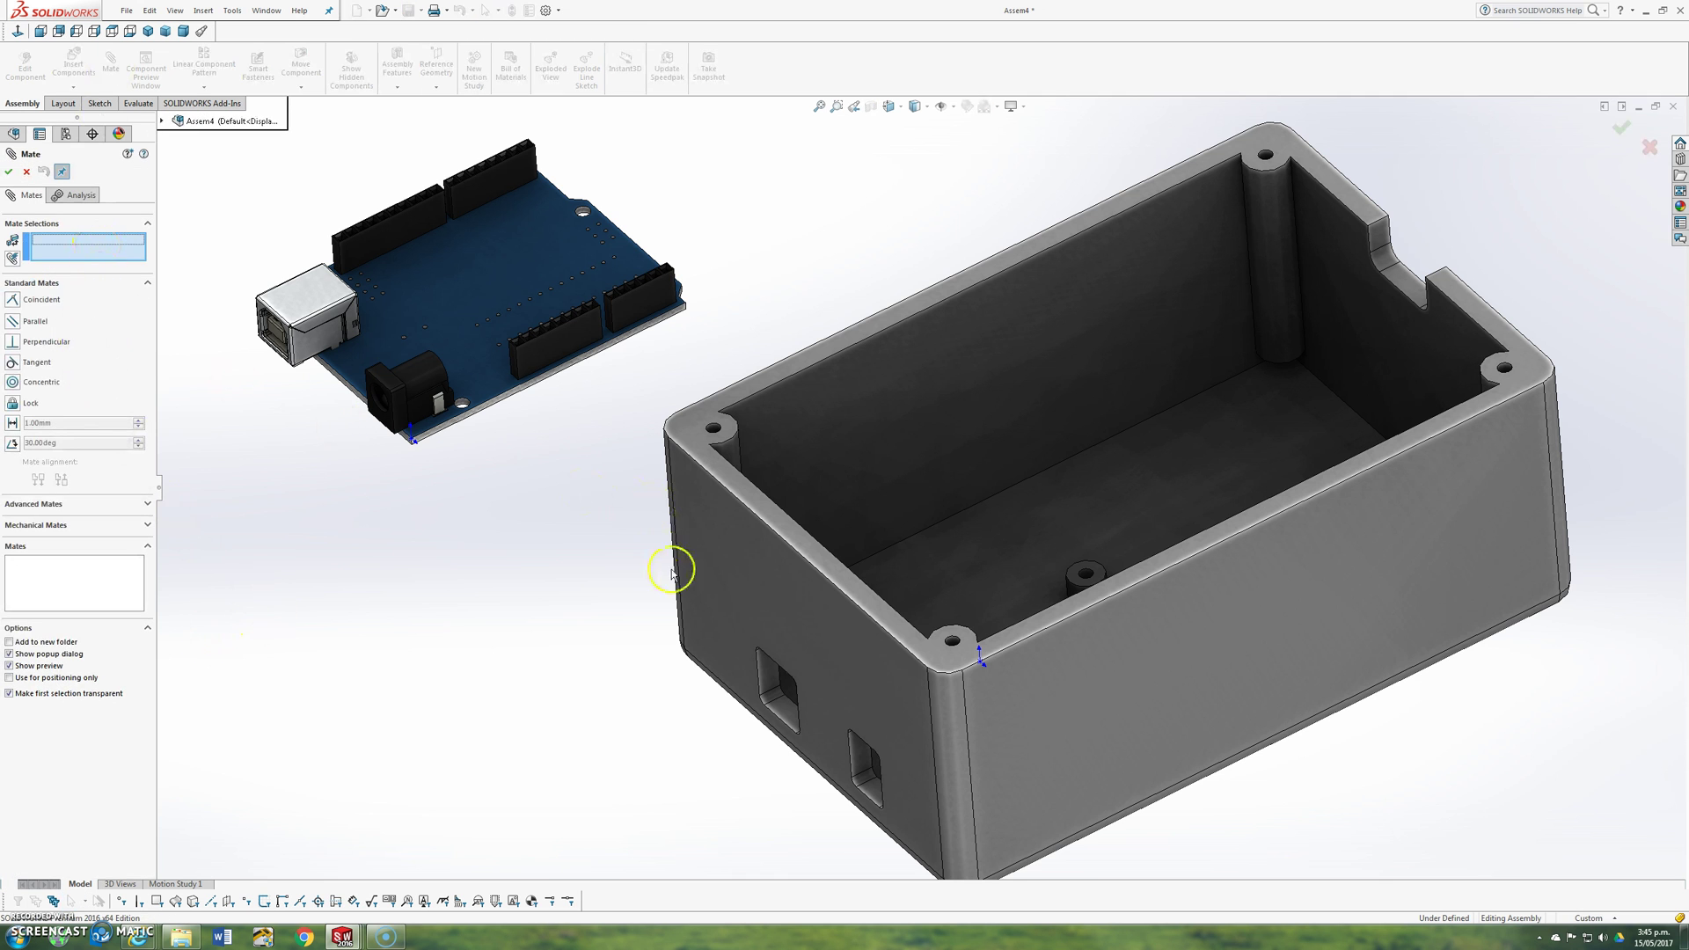
middle_click_drag(671, 569, 445, 293)
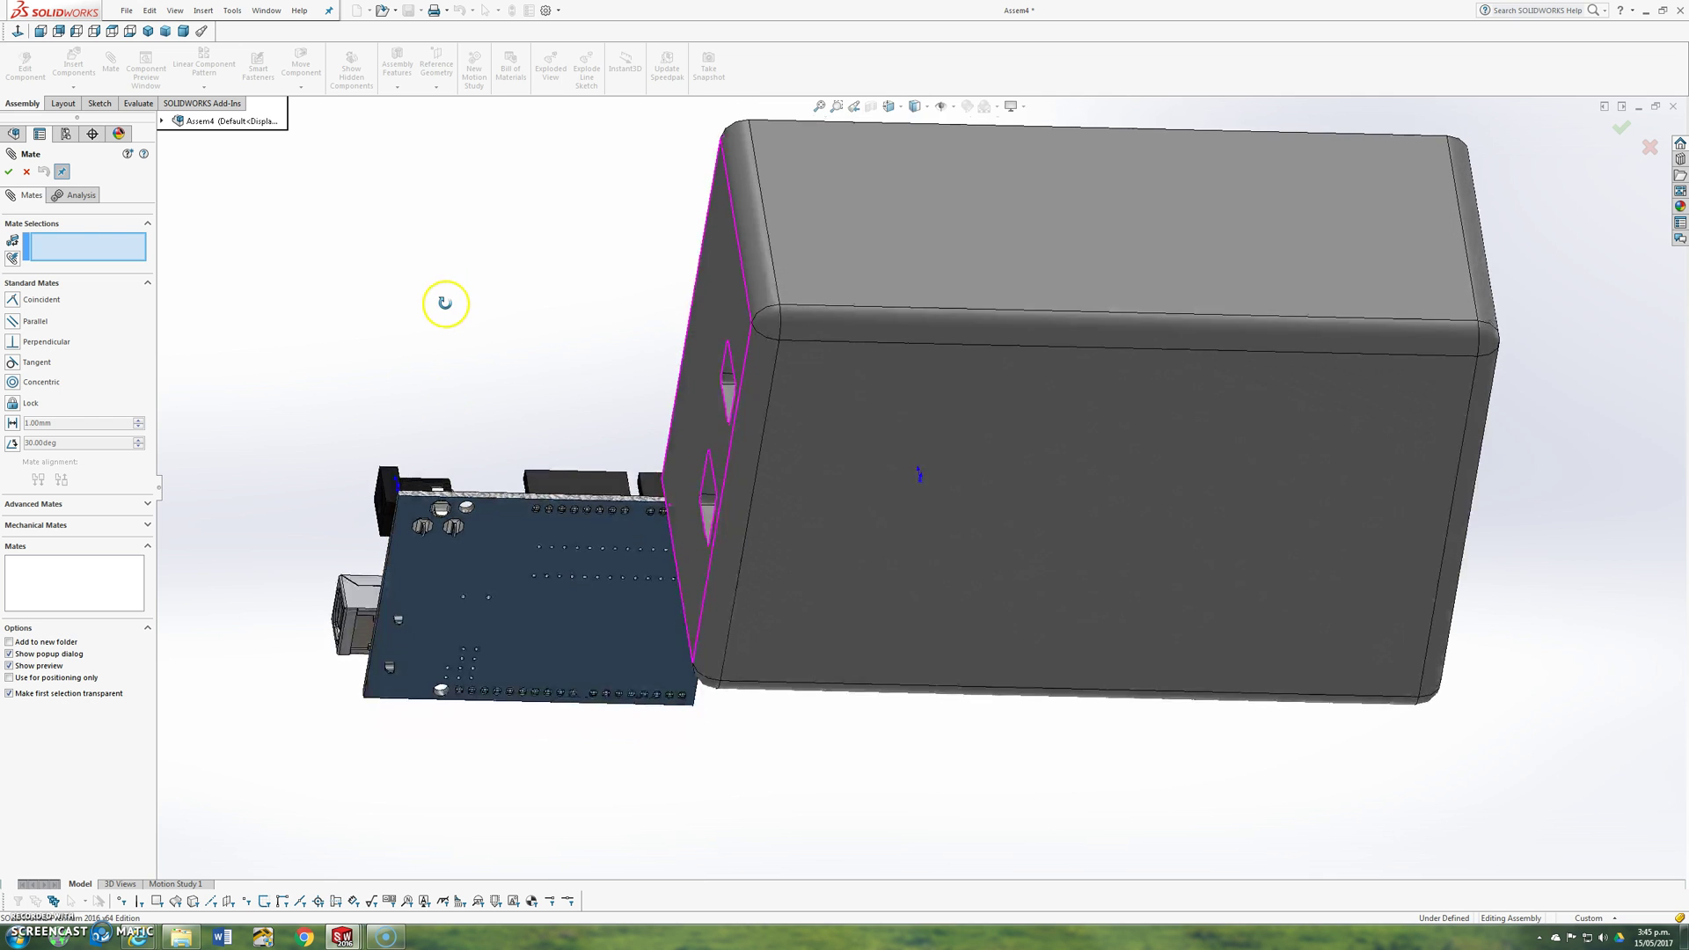
left_click(489, 567)
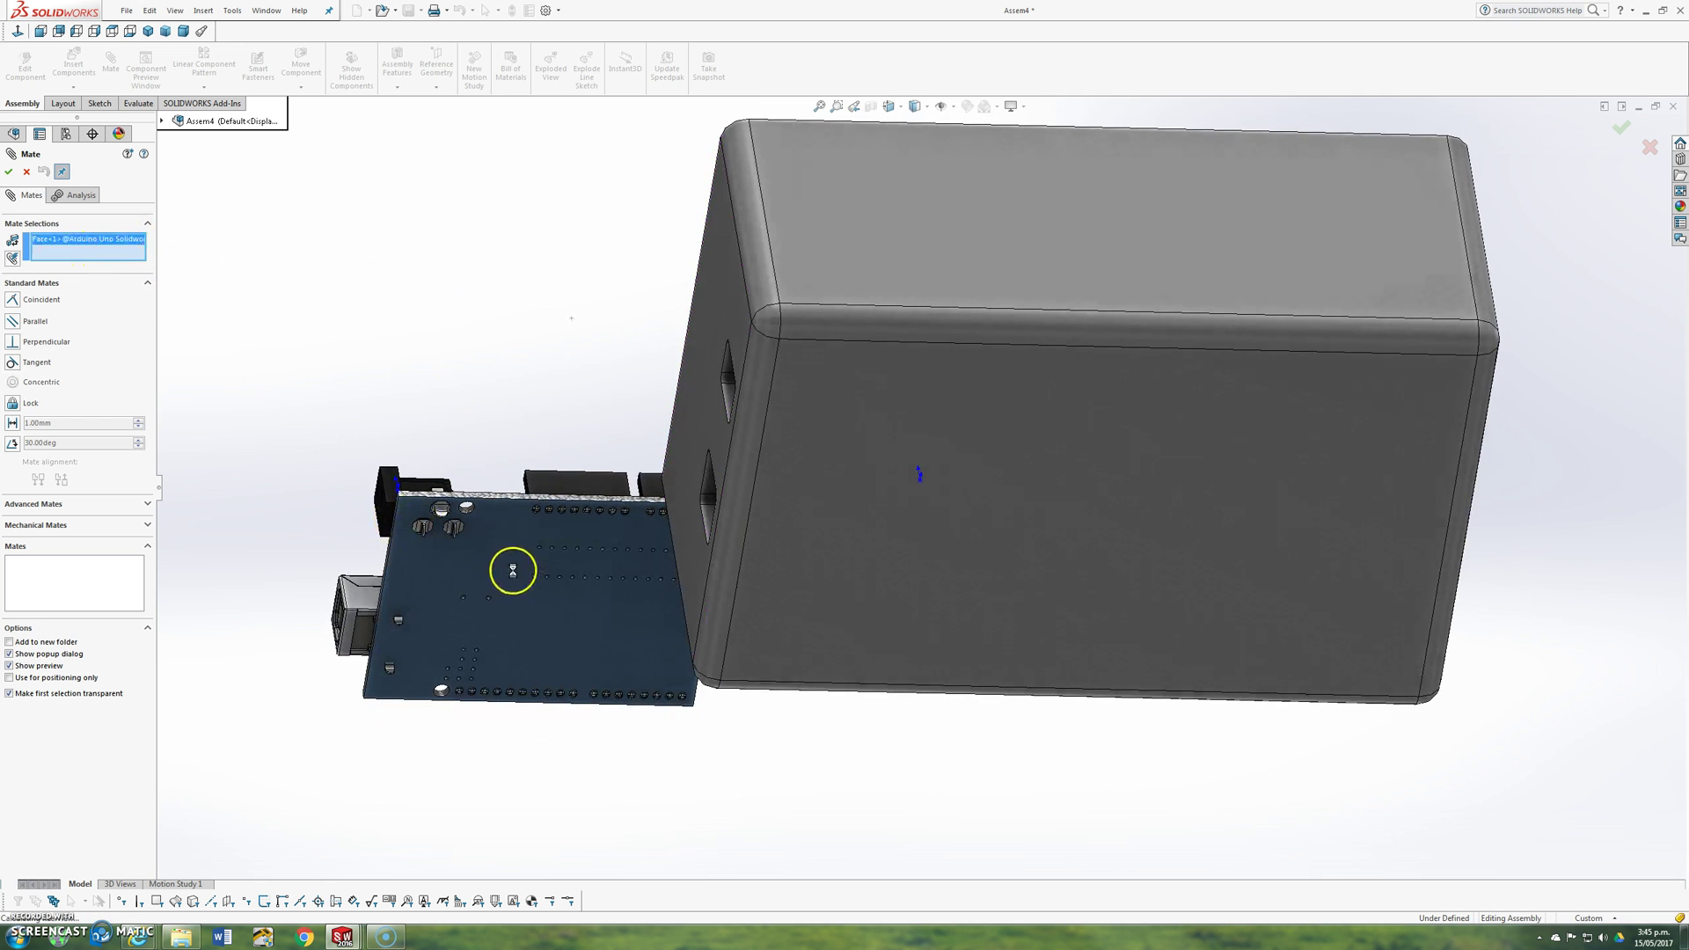
middle_click_drag(504, 569, 988, 735)
scroll(983, 526, "down", 3)
scroll(983, 526, "down", 3)
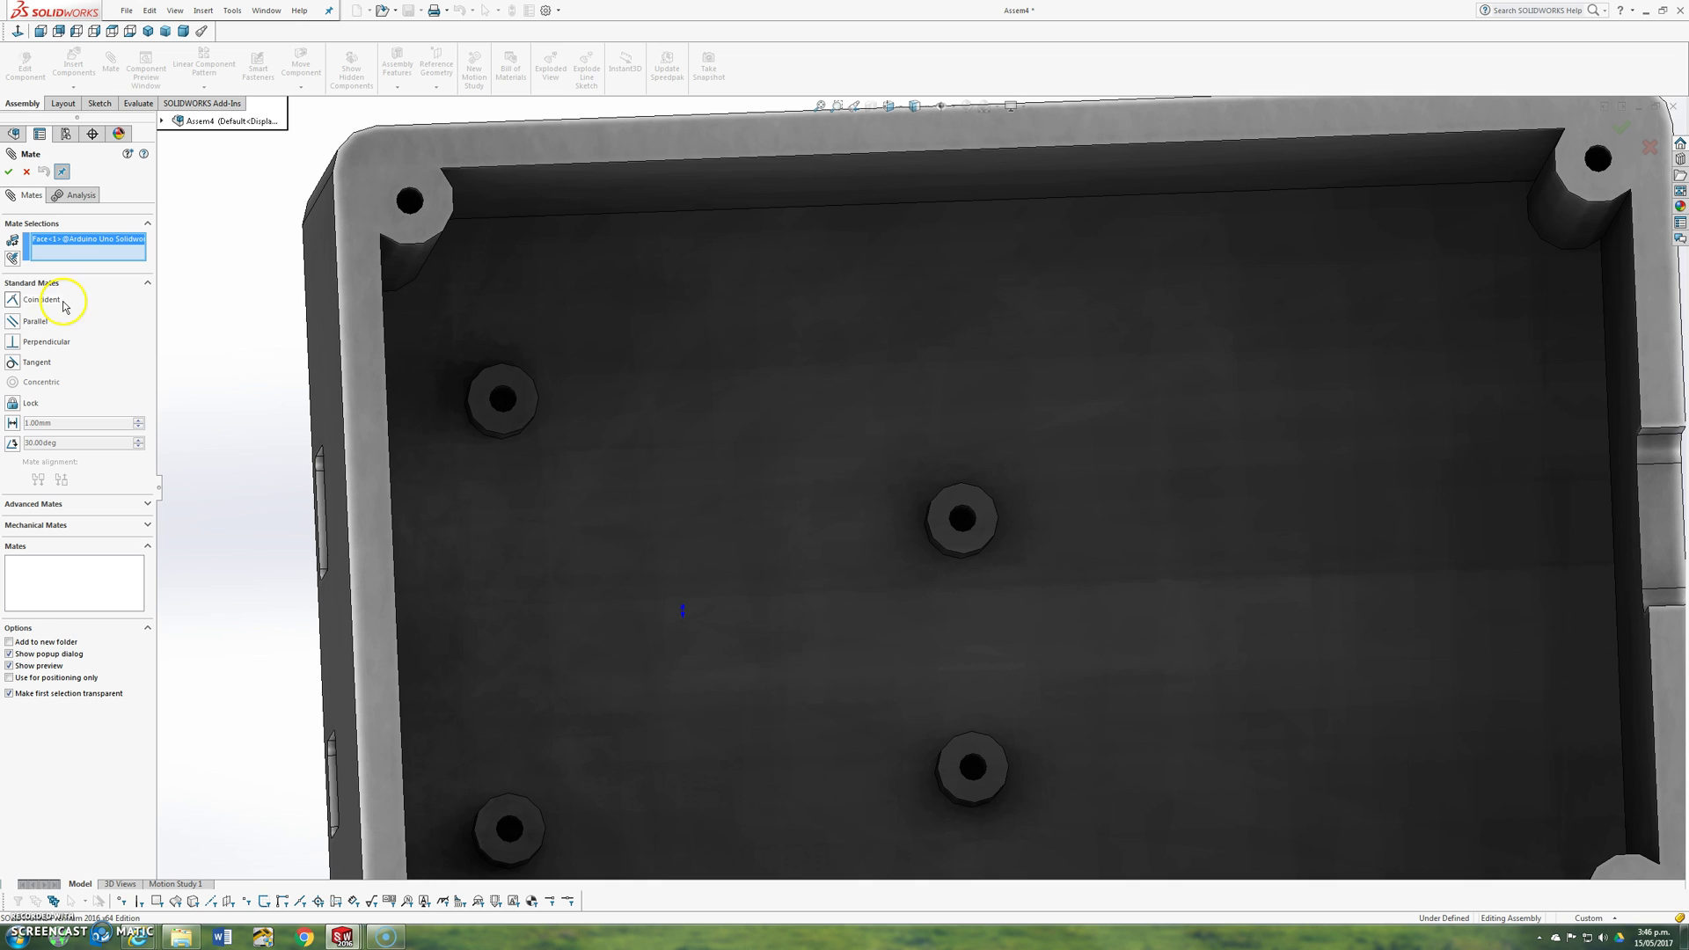
left_click(35, 300)
left_click(939, 522)
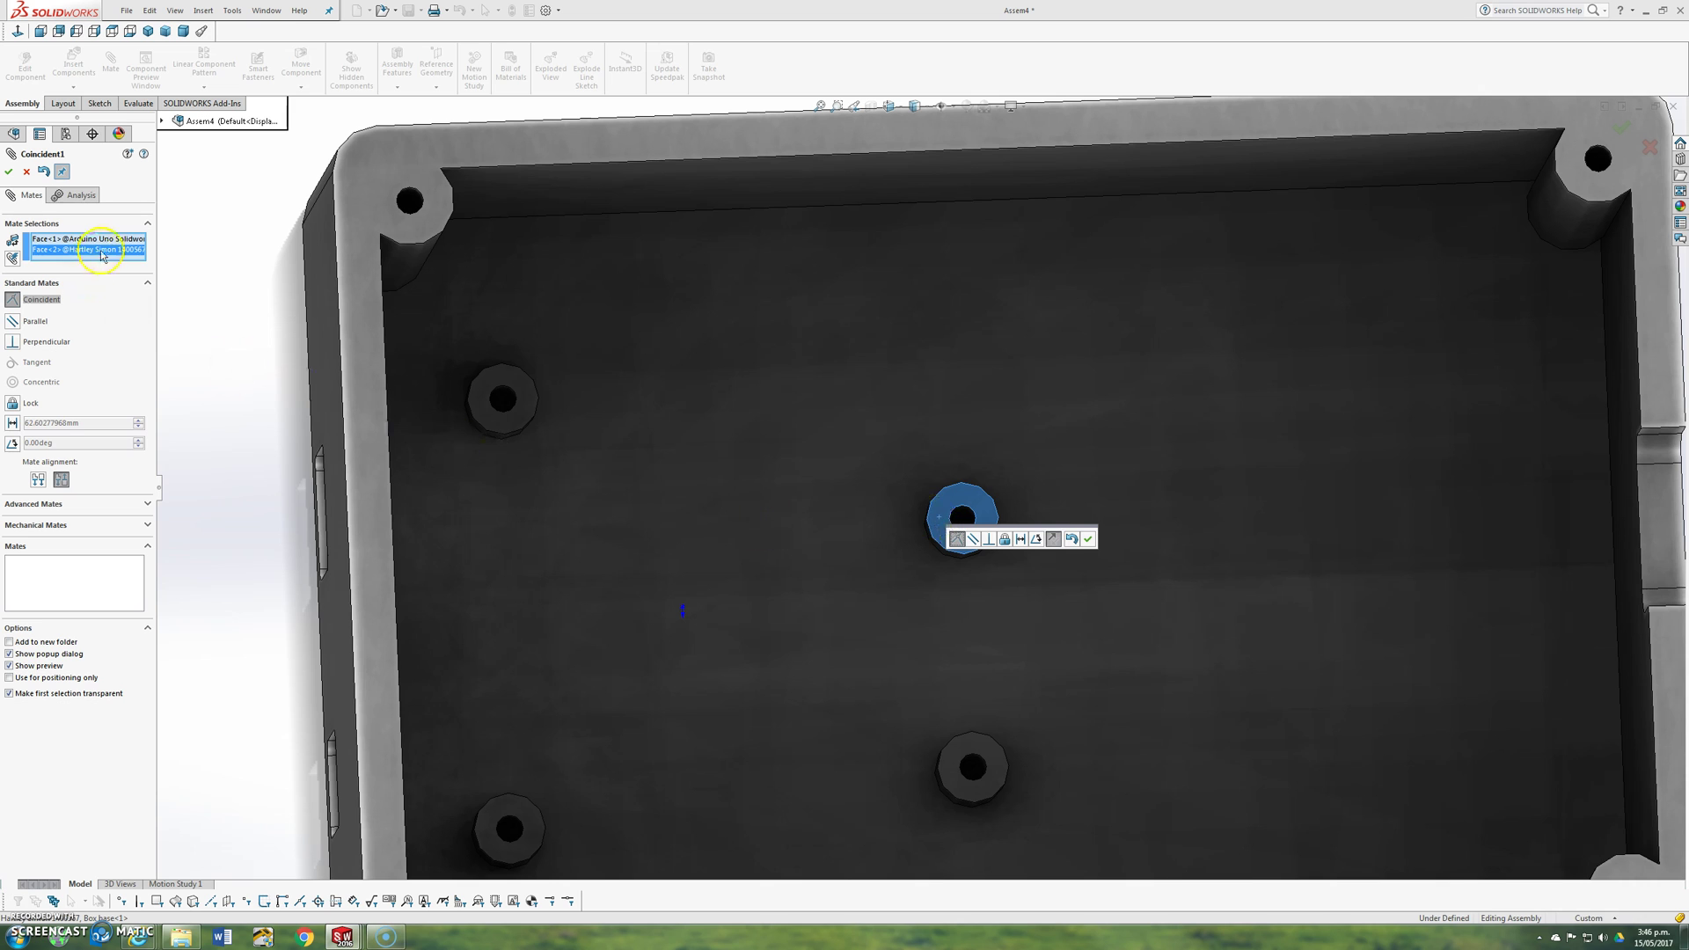
key("f")
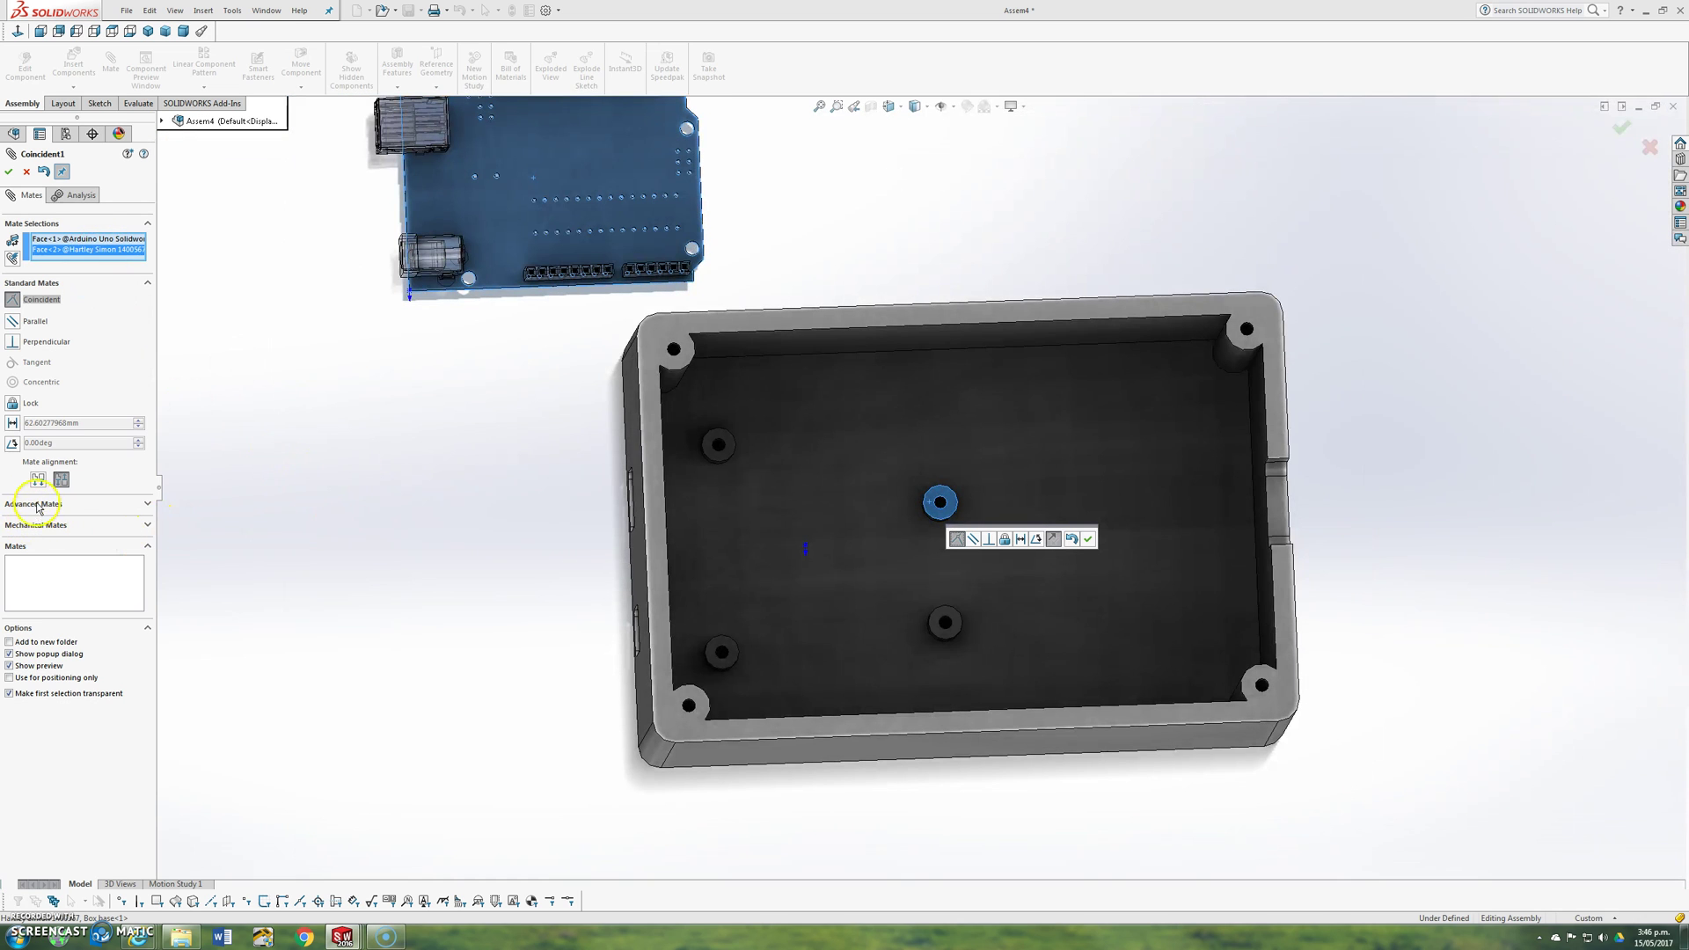
left_click(10, 173)
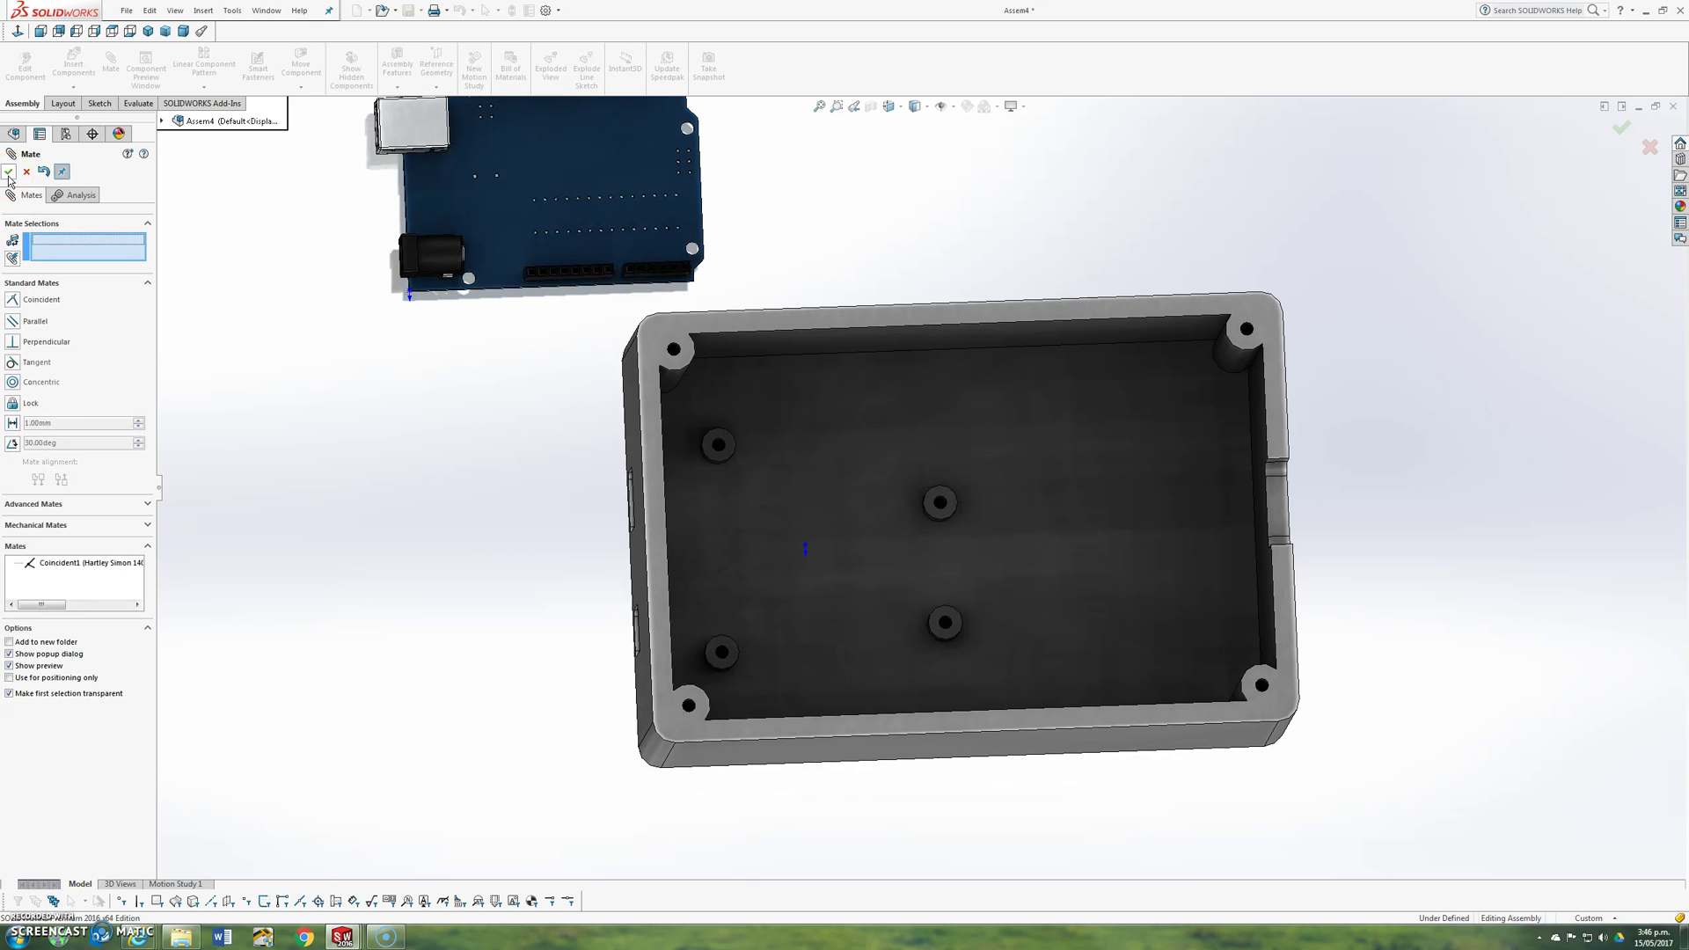
- Start a new mate on a board face, then remove the unwanted Face<3> selection
middle_click_drag(373, 531, 542, 247)
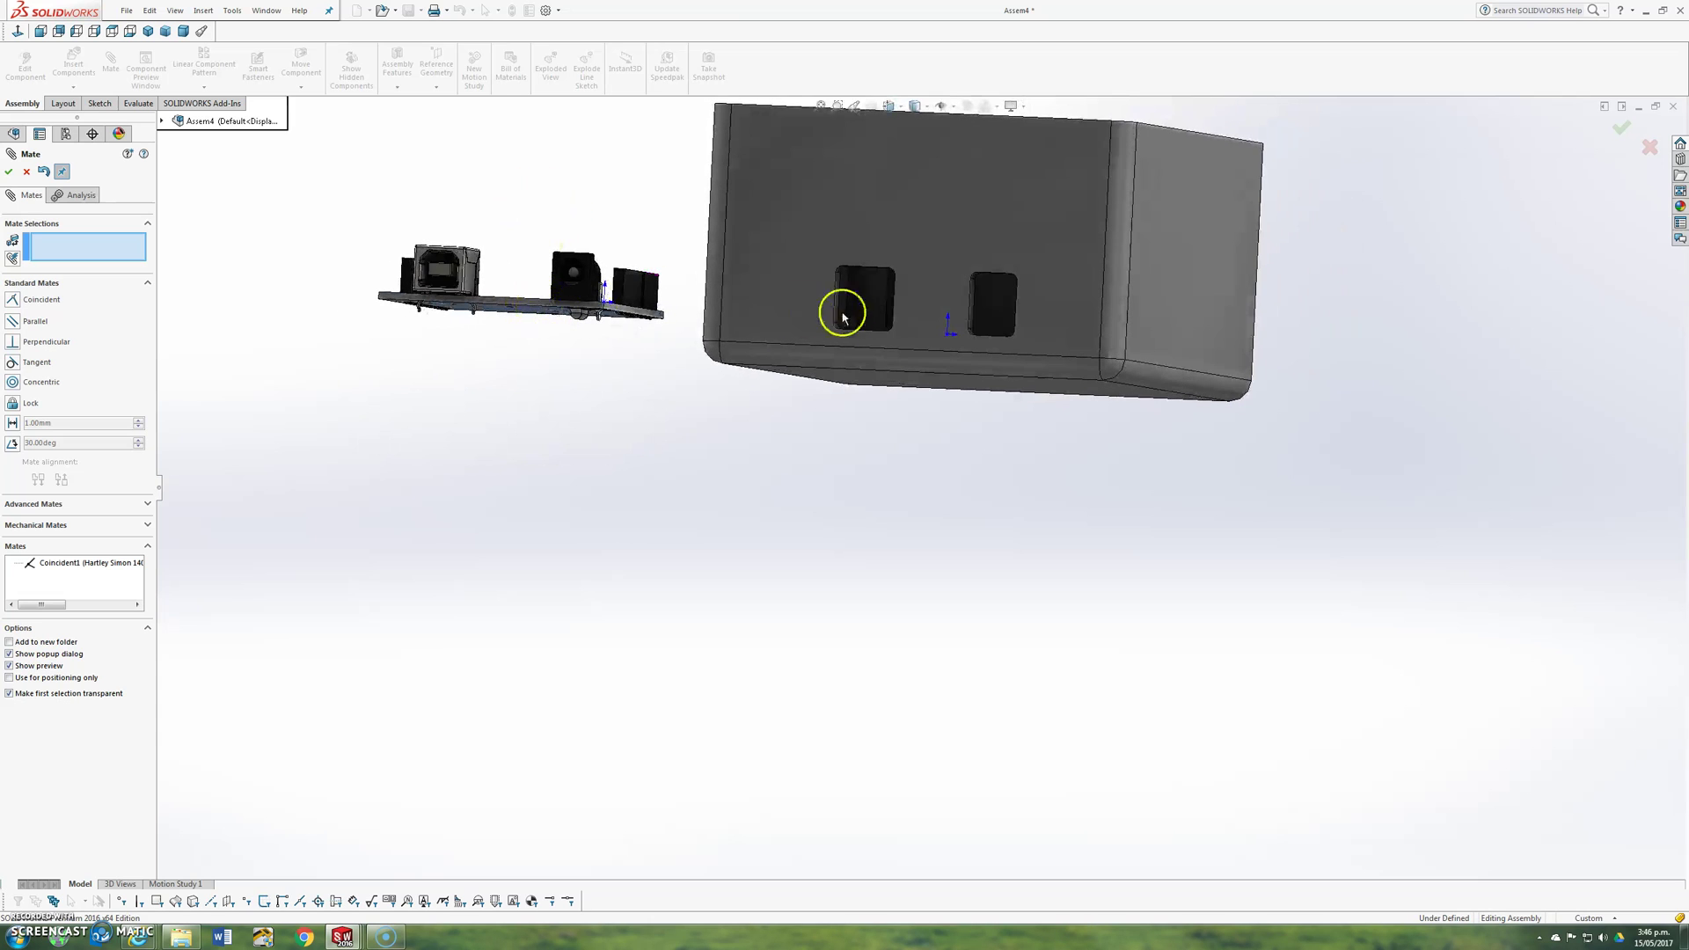
mouse_move(841, 310)
middle_mouse_down()
mouse_move(874, 381)
mouse_move(1088, 402)
mouse_move(1070, 332)
mouse_move(1006, 370)
mouse_move(750, 387)
mouse_move(741, 407)
mouse_move(833, 381)
mouse_move(761, 533)
mouse_move(791, 501)
middle_mouse_up()
scroll(741, 407, "up", 5)
scroll(592, 309, "down", 3)
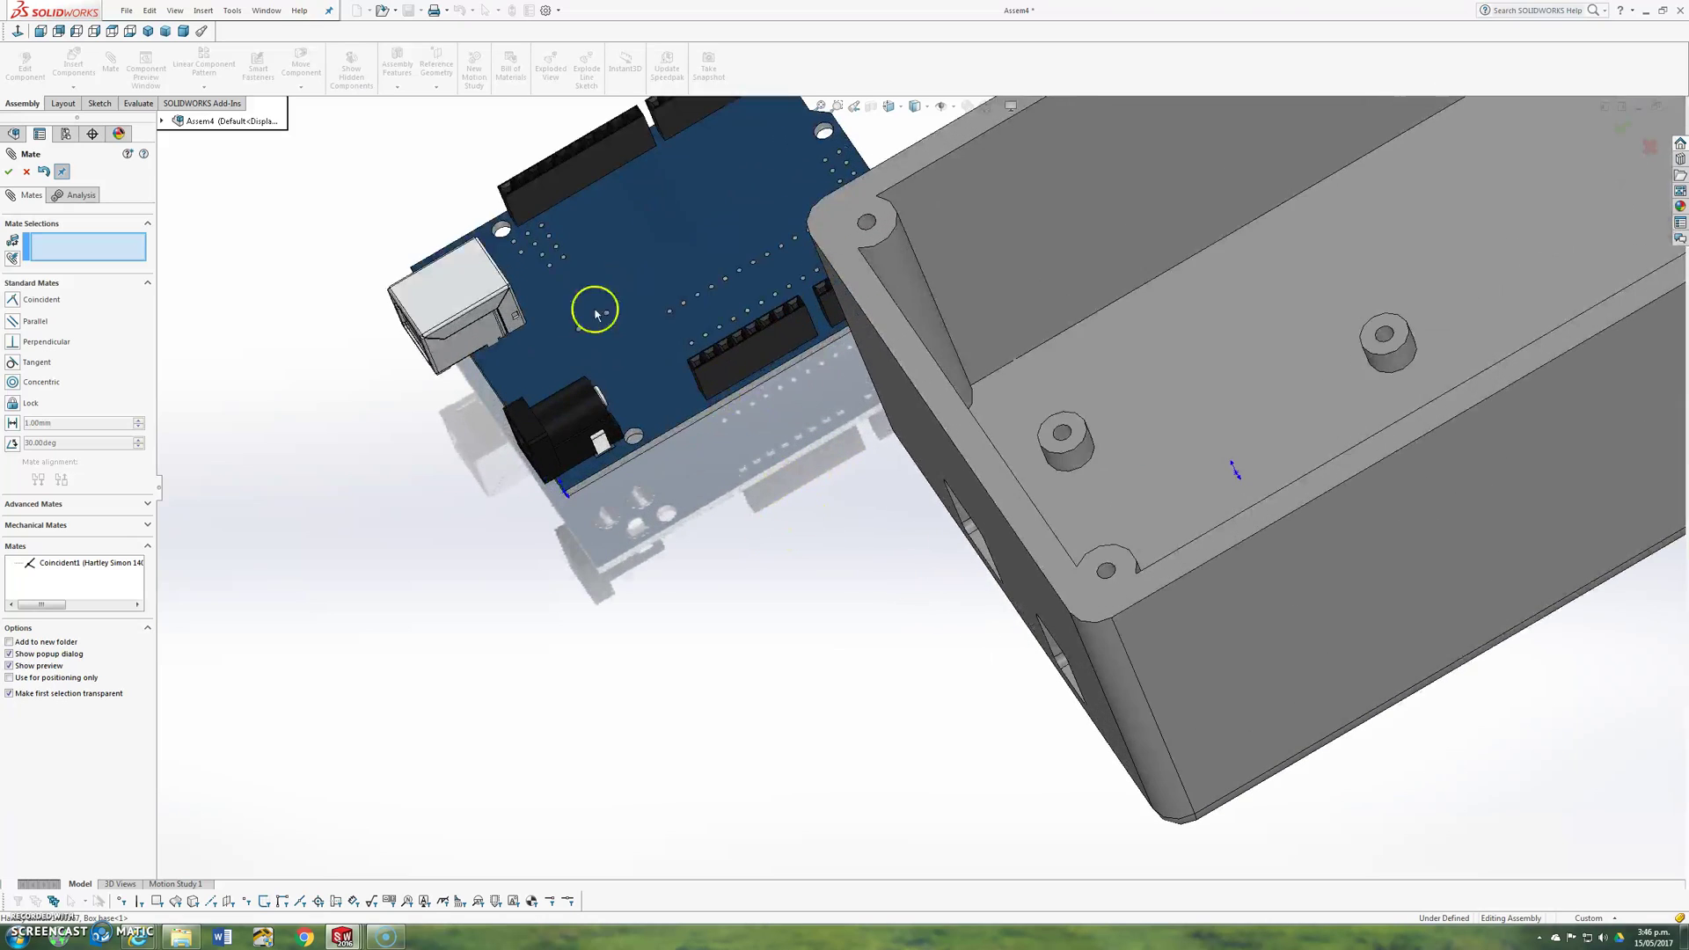
left_click(644, 453)
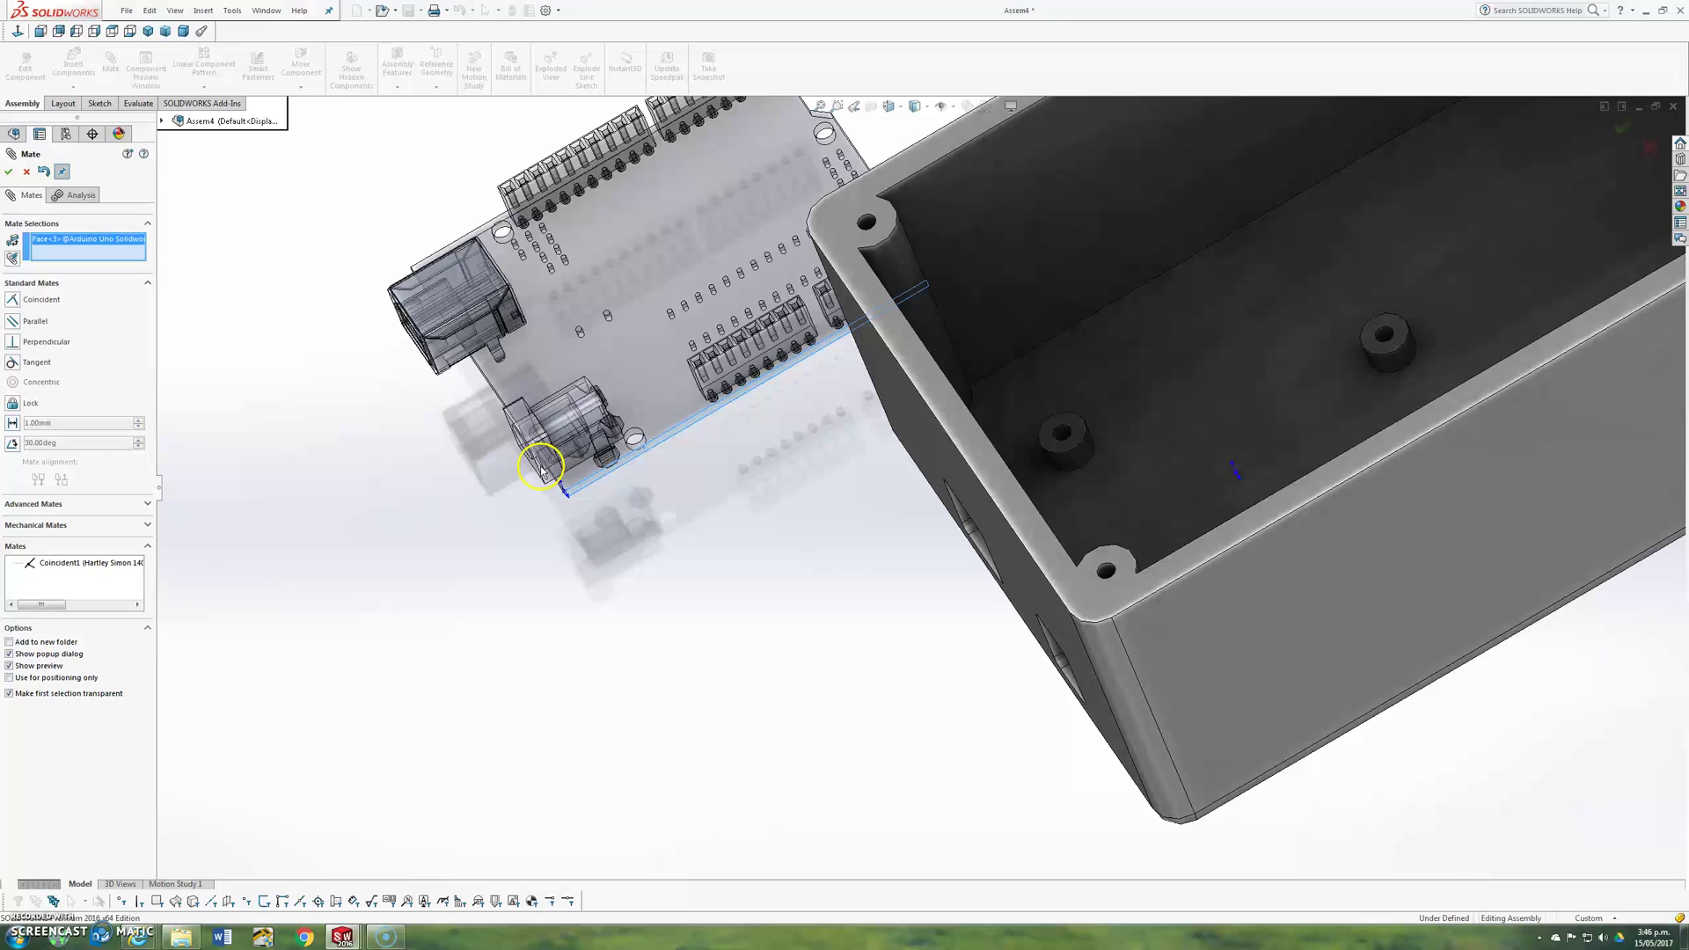
middle_click_drag(800, 471, 1252, 539)
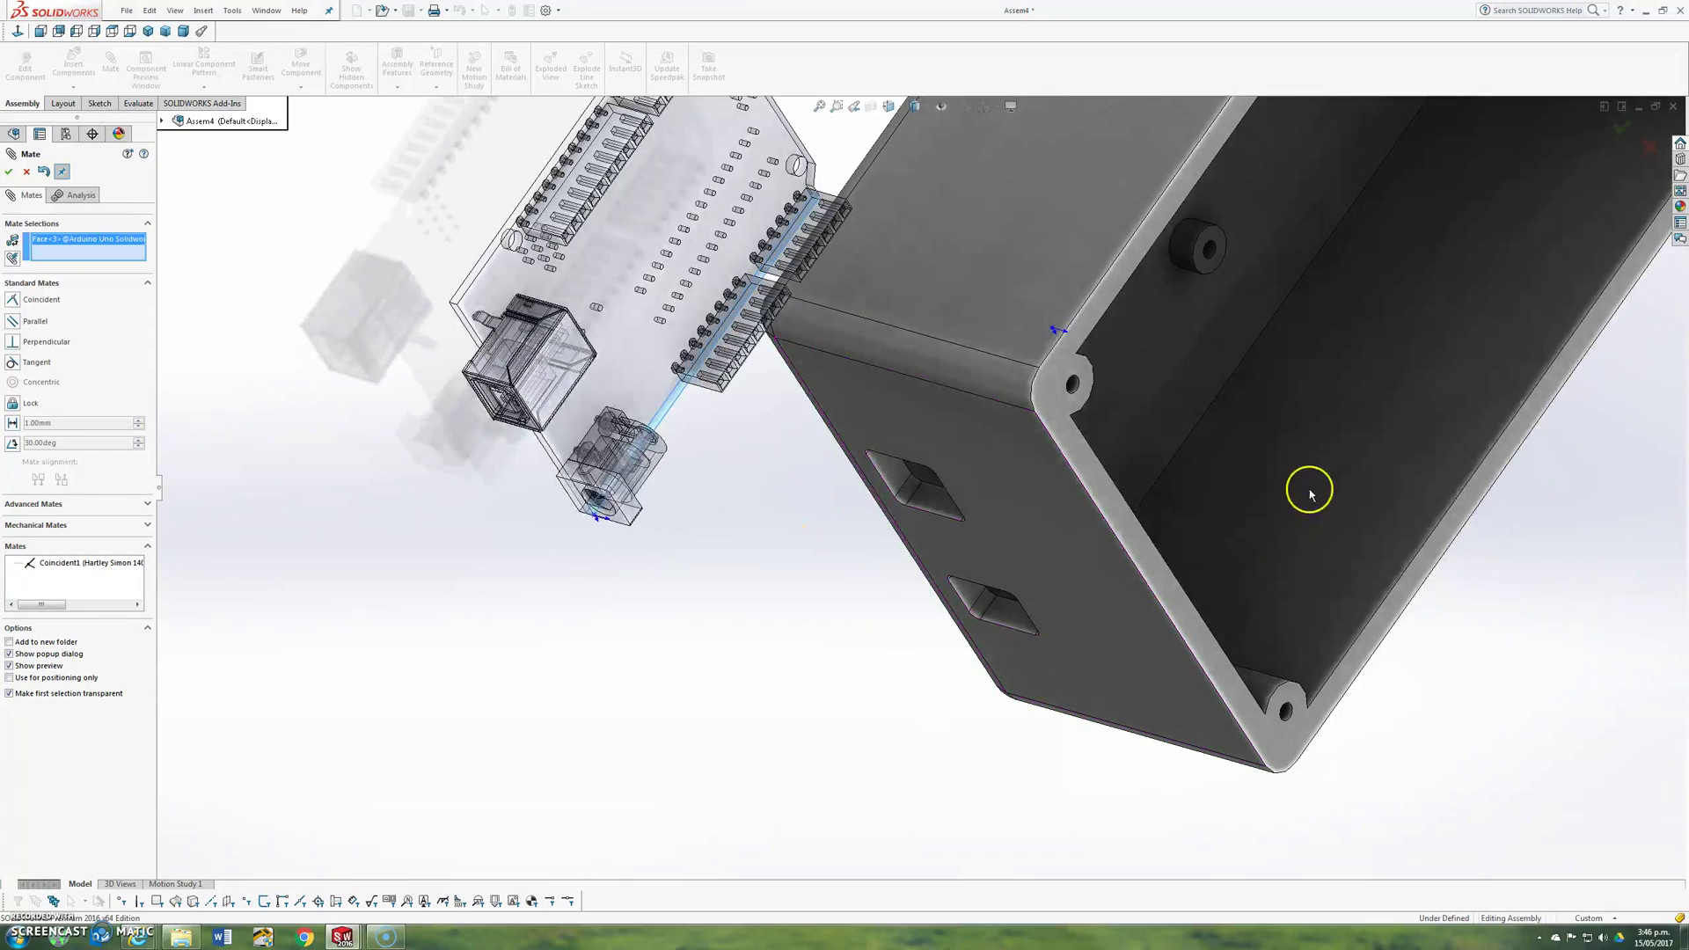
mouse_move(1222, 641)
middle_mouse_down()
mouse_move(920, 667)
mouse_move(803, 566)
mouse_move(716, 282)
mouse_move(908, 339)
middle_mouse_up()
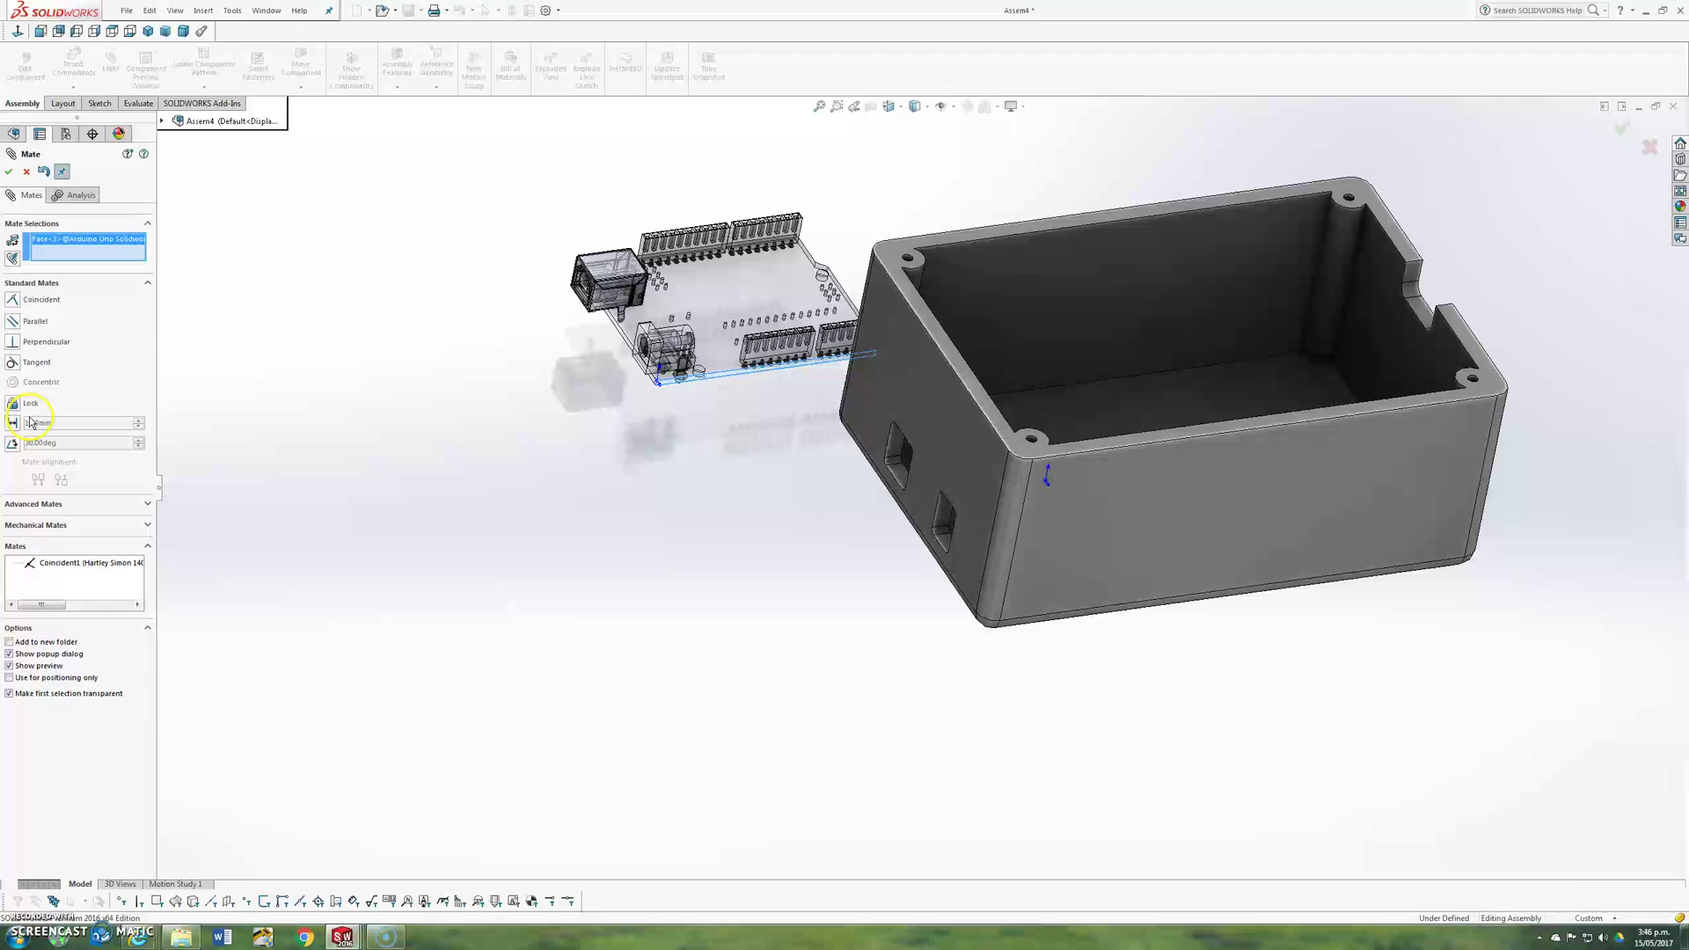
scroll(862, 260, "down", 5)
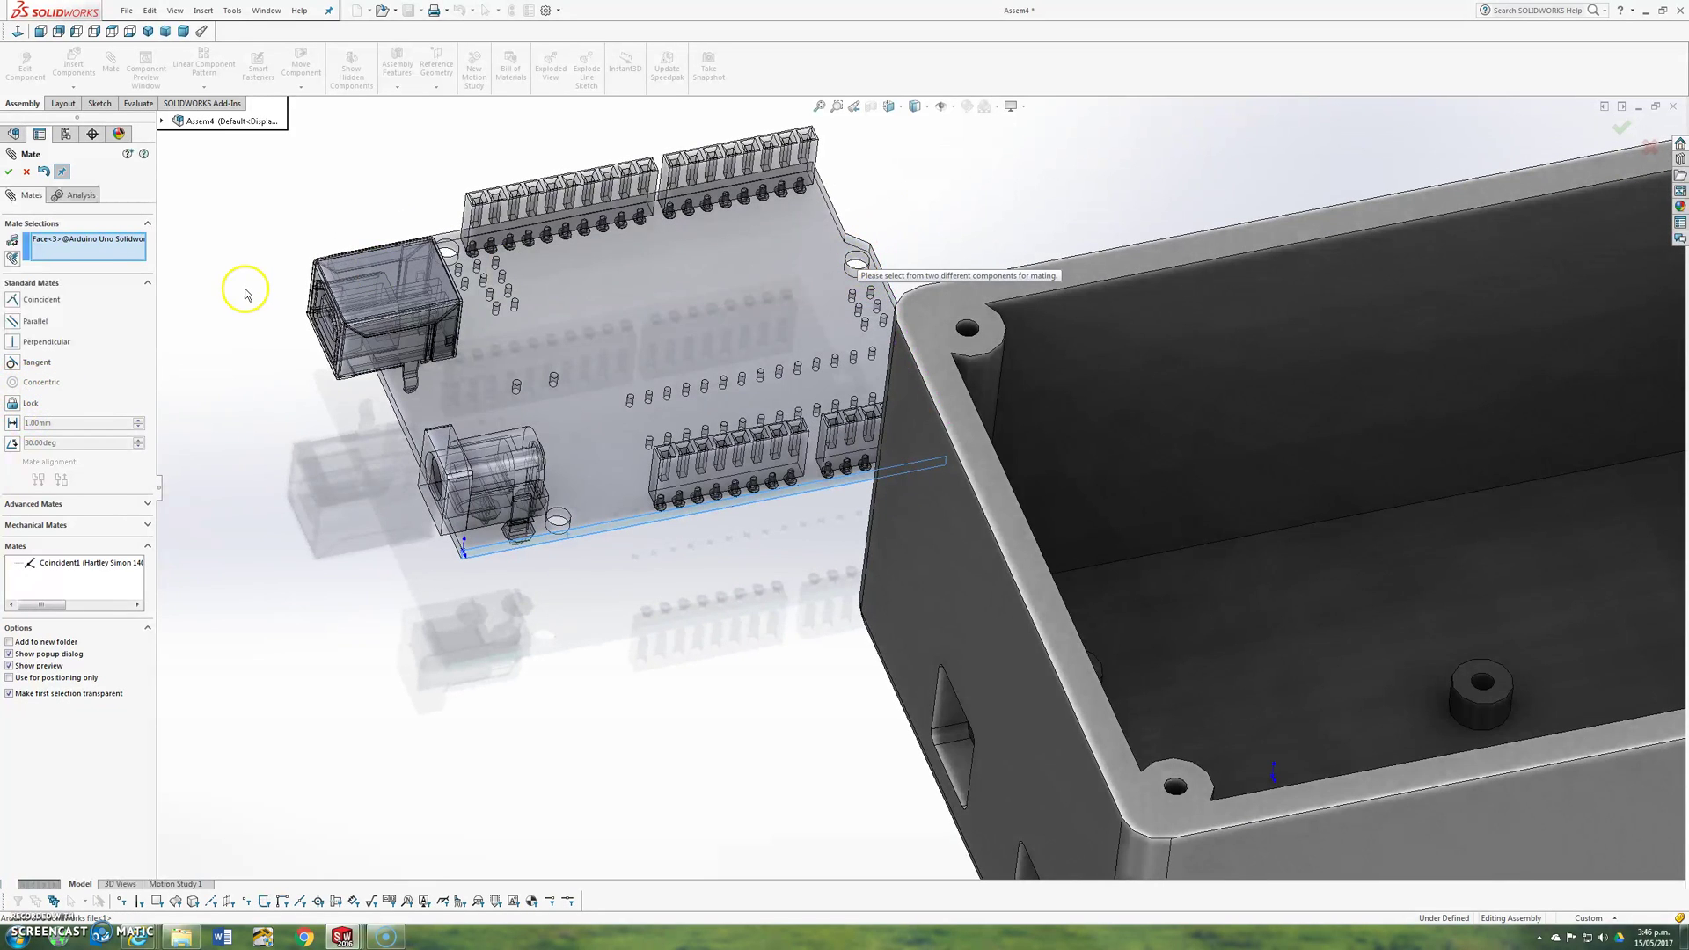
left_click(74, 244)
key("Delete")
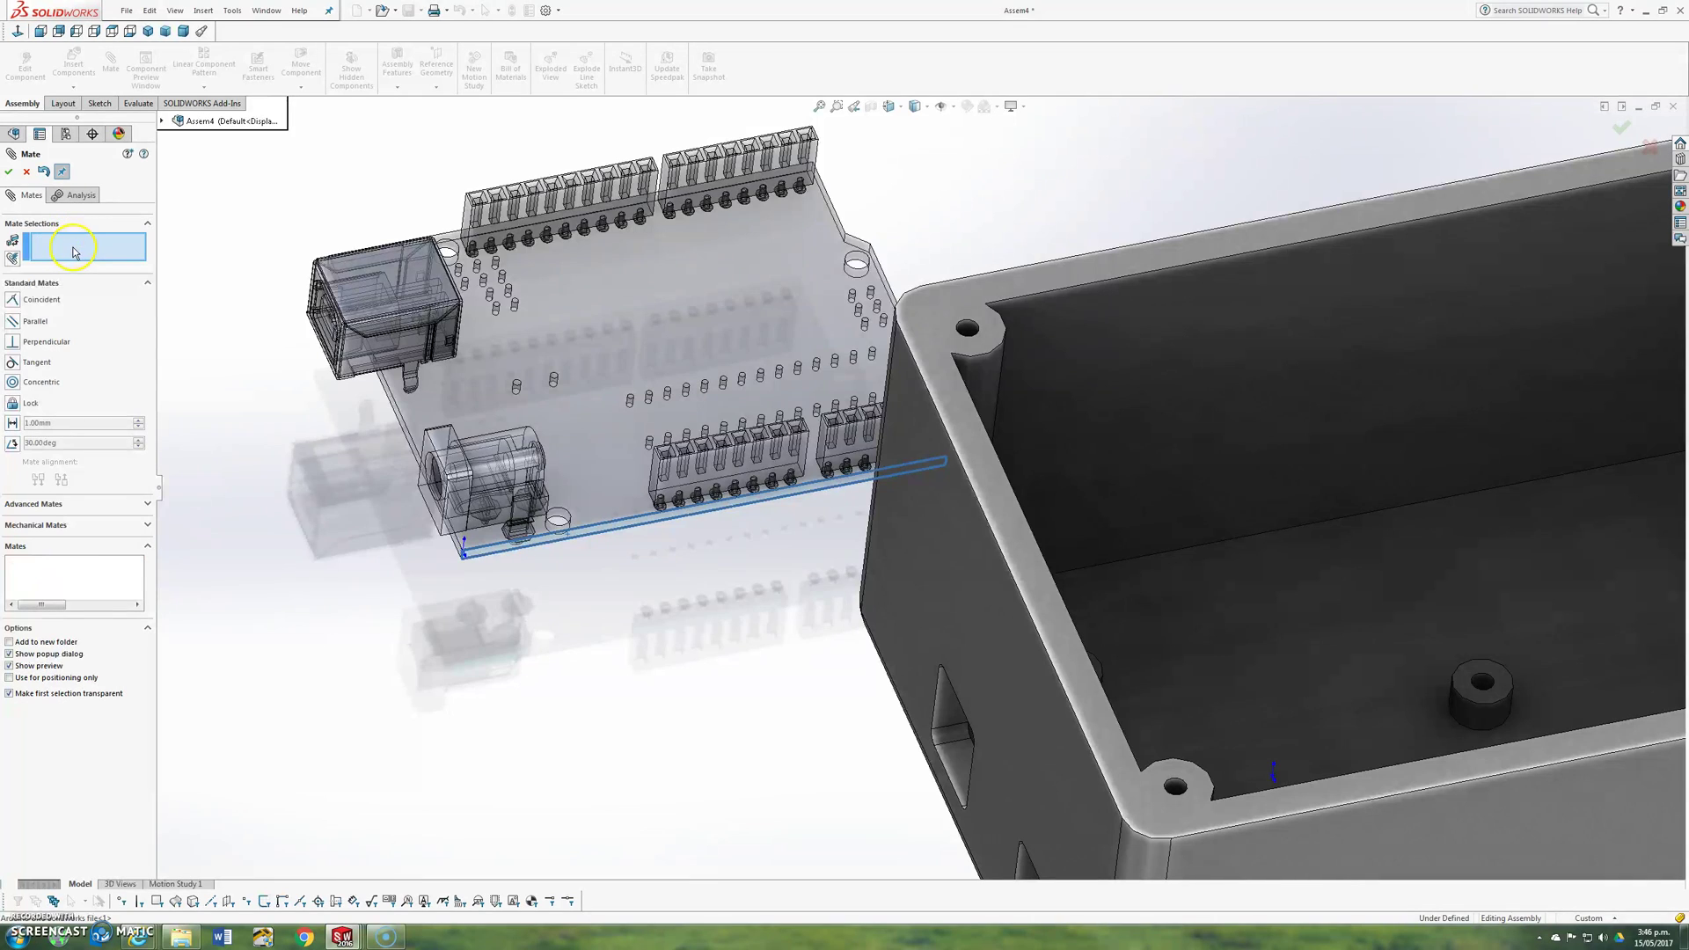
- Make the board's mounting hole concentric with the boss hole on the box floor
left_click(857, 260)
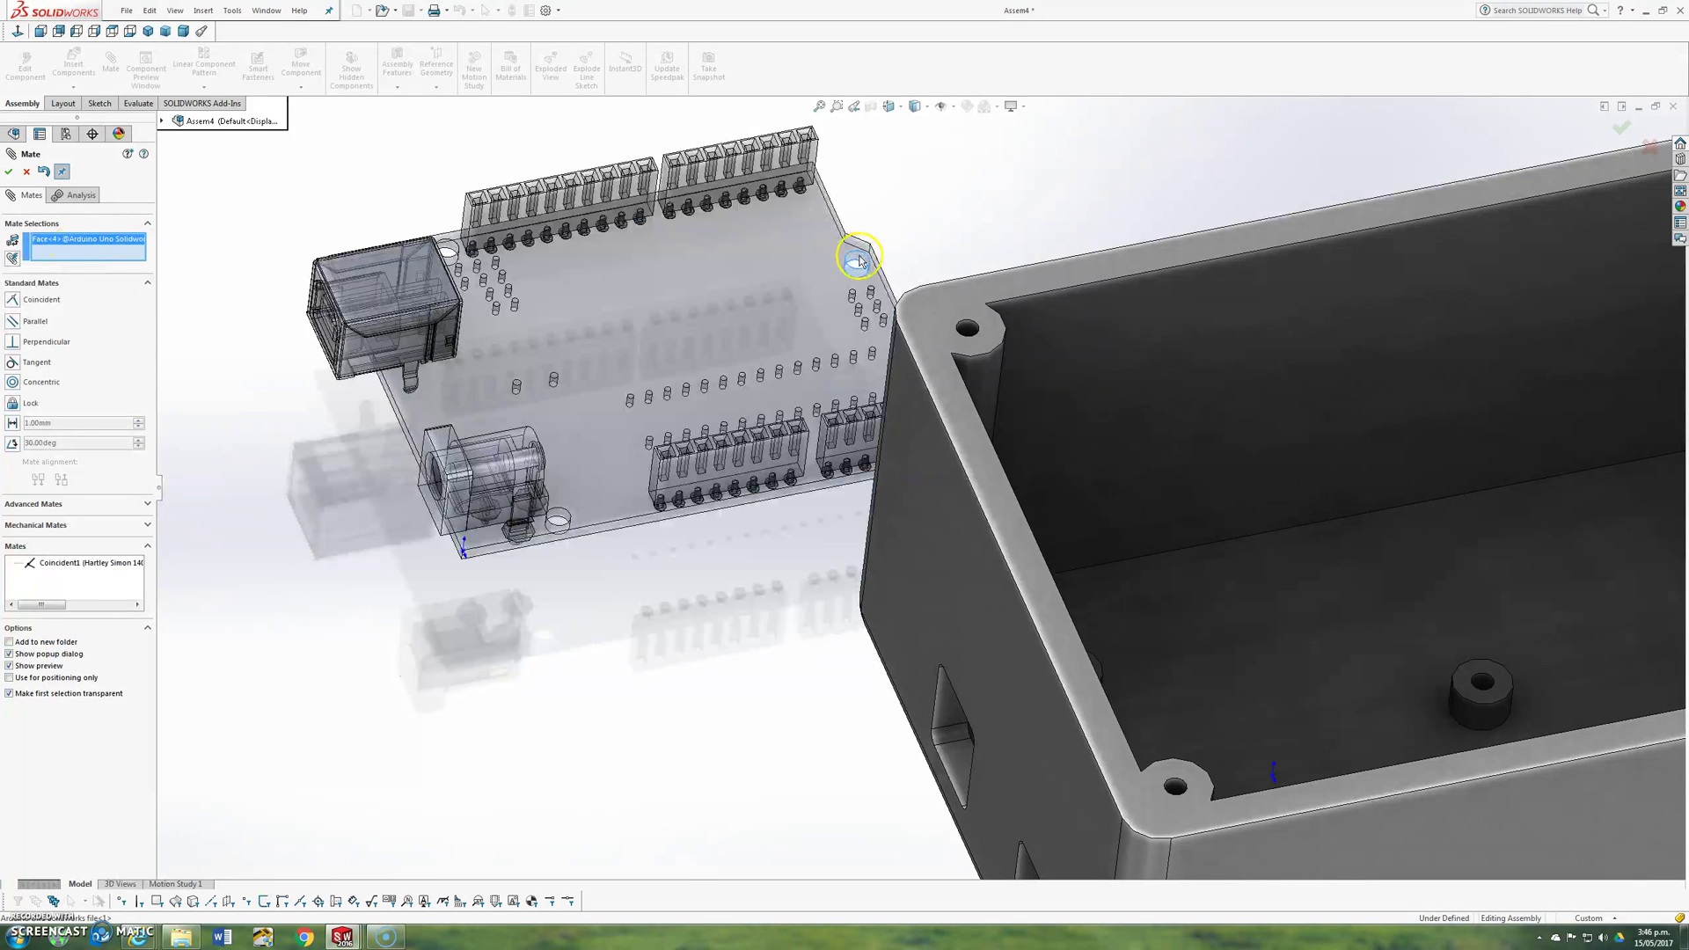
scroll(915, 492, "up", 4)
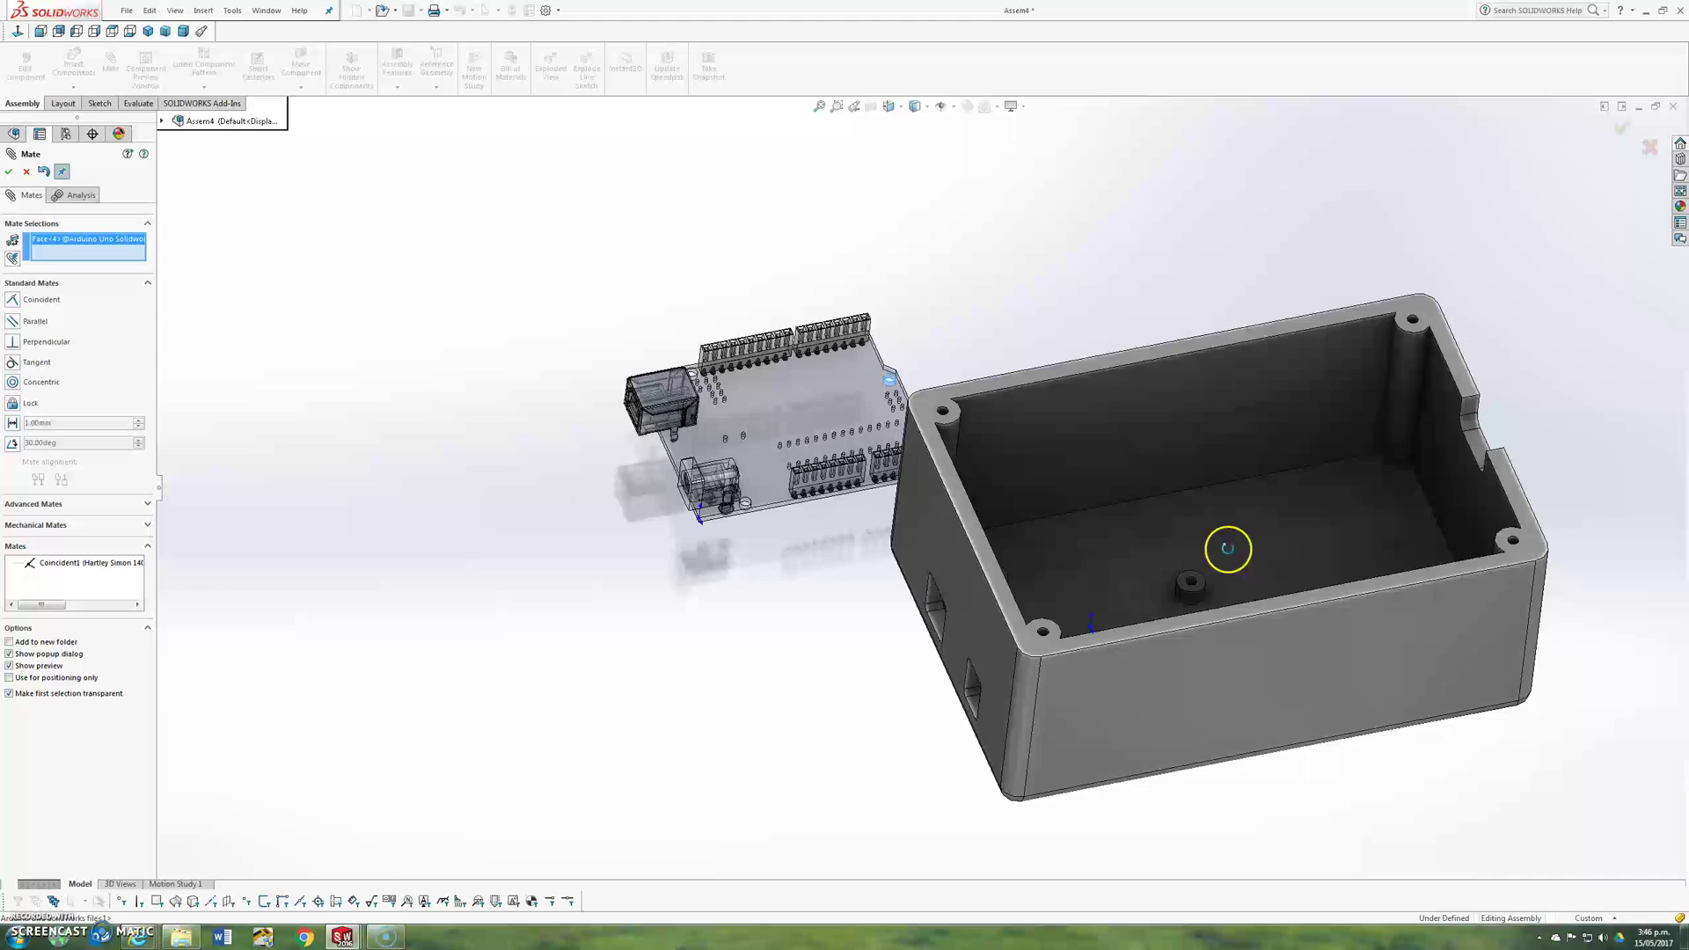
scroll(1214, 581, "down", 10)
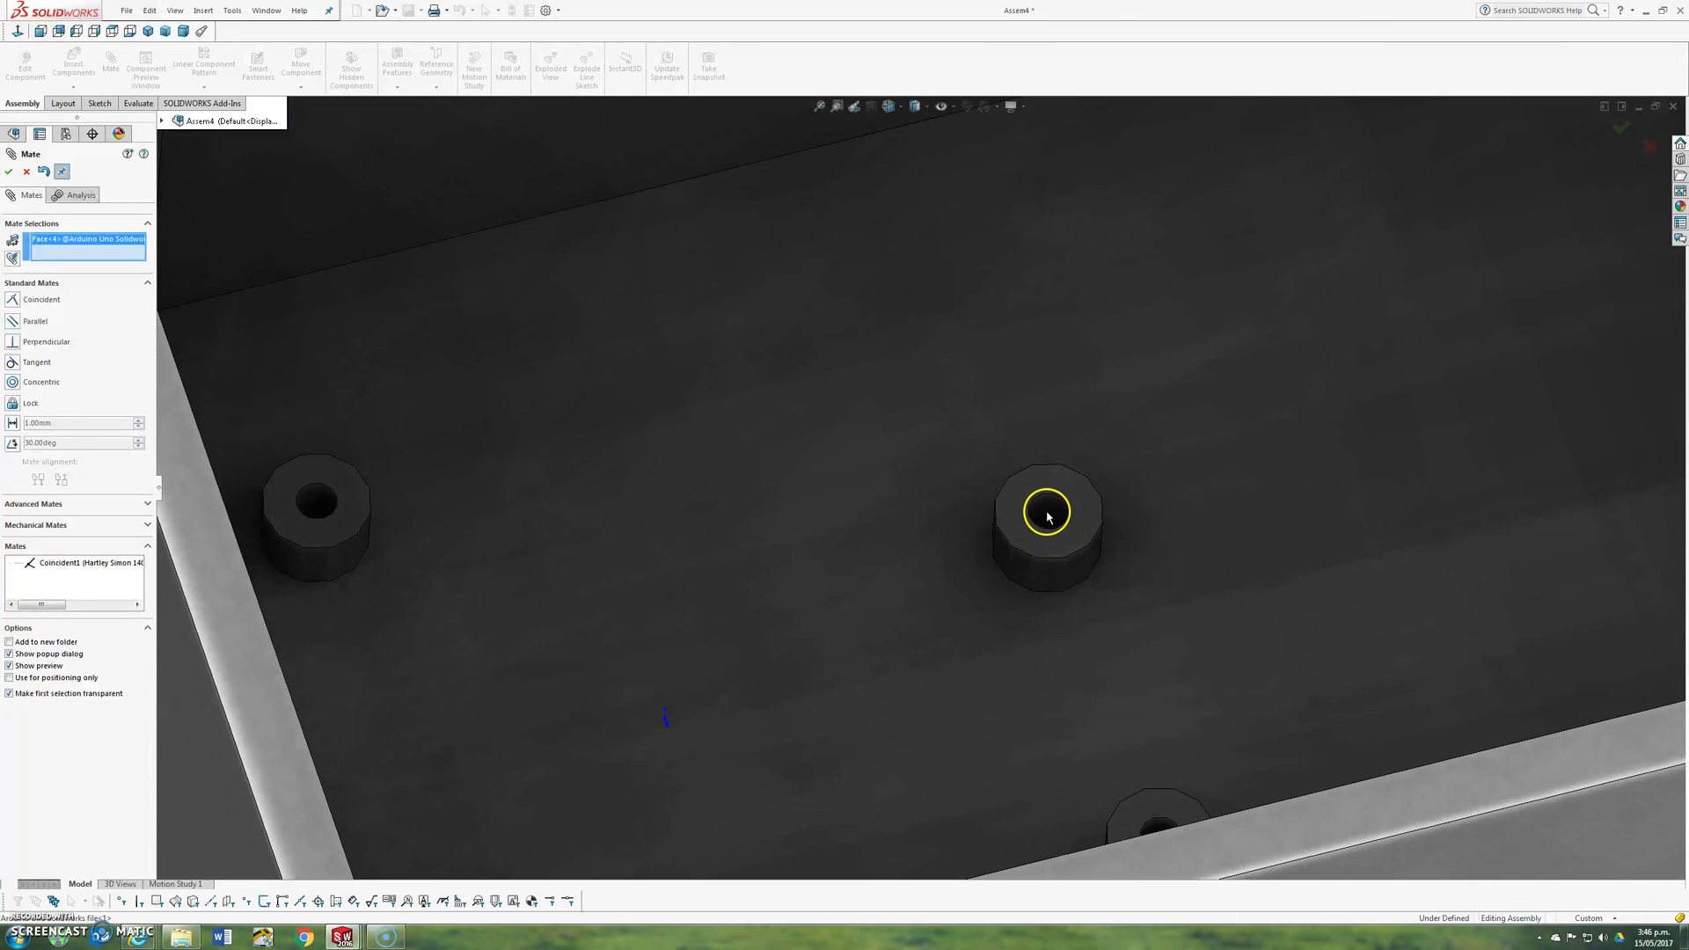
left_click(1046, 514)
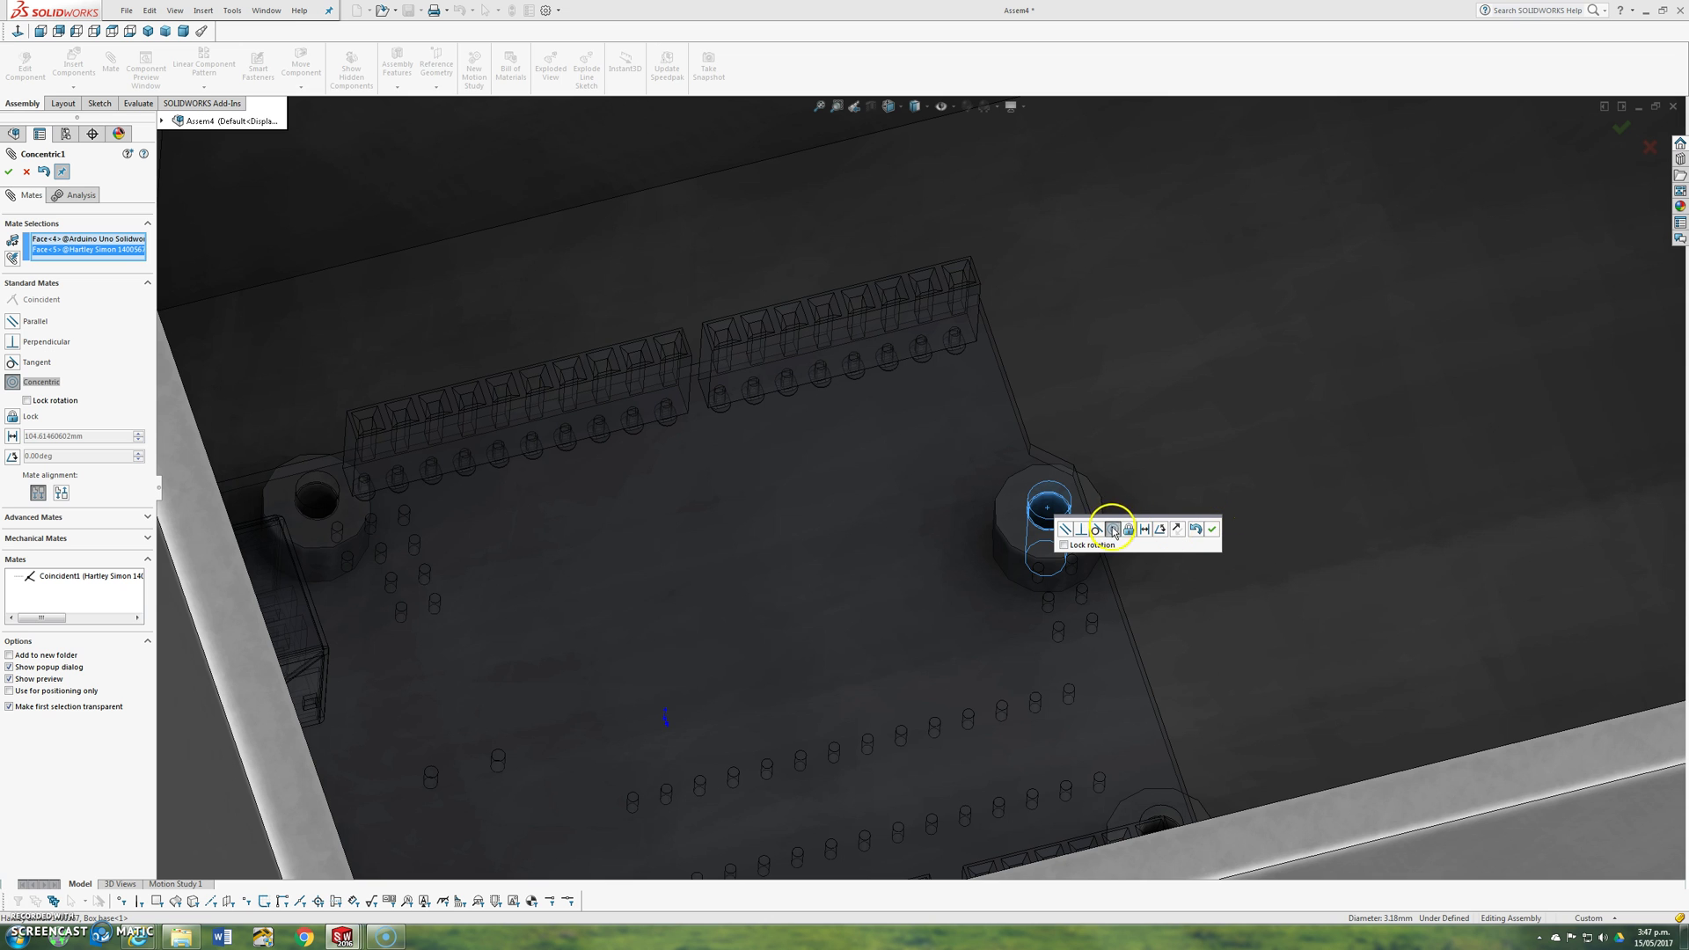
left_click(1213, 529)
scroll(1210, 528, "up", 6)
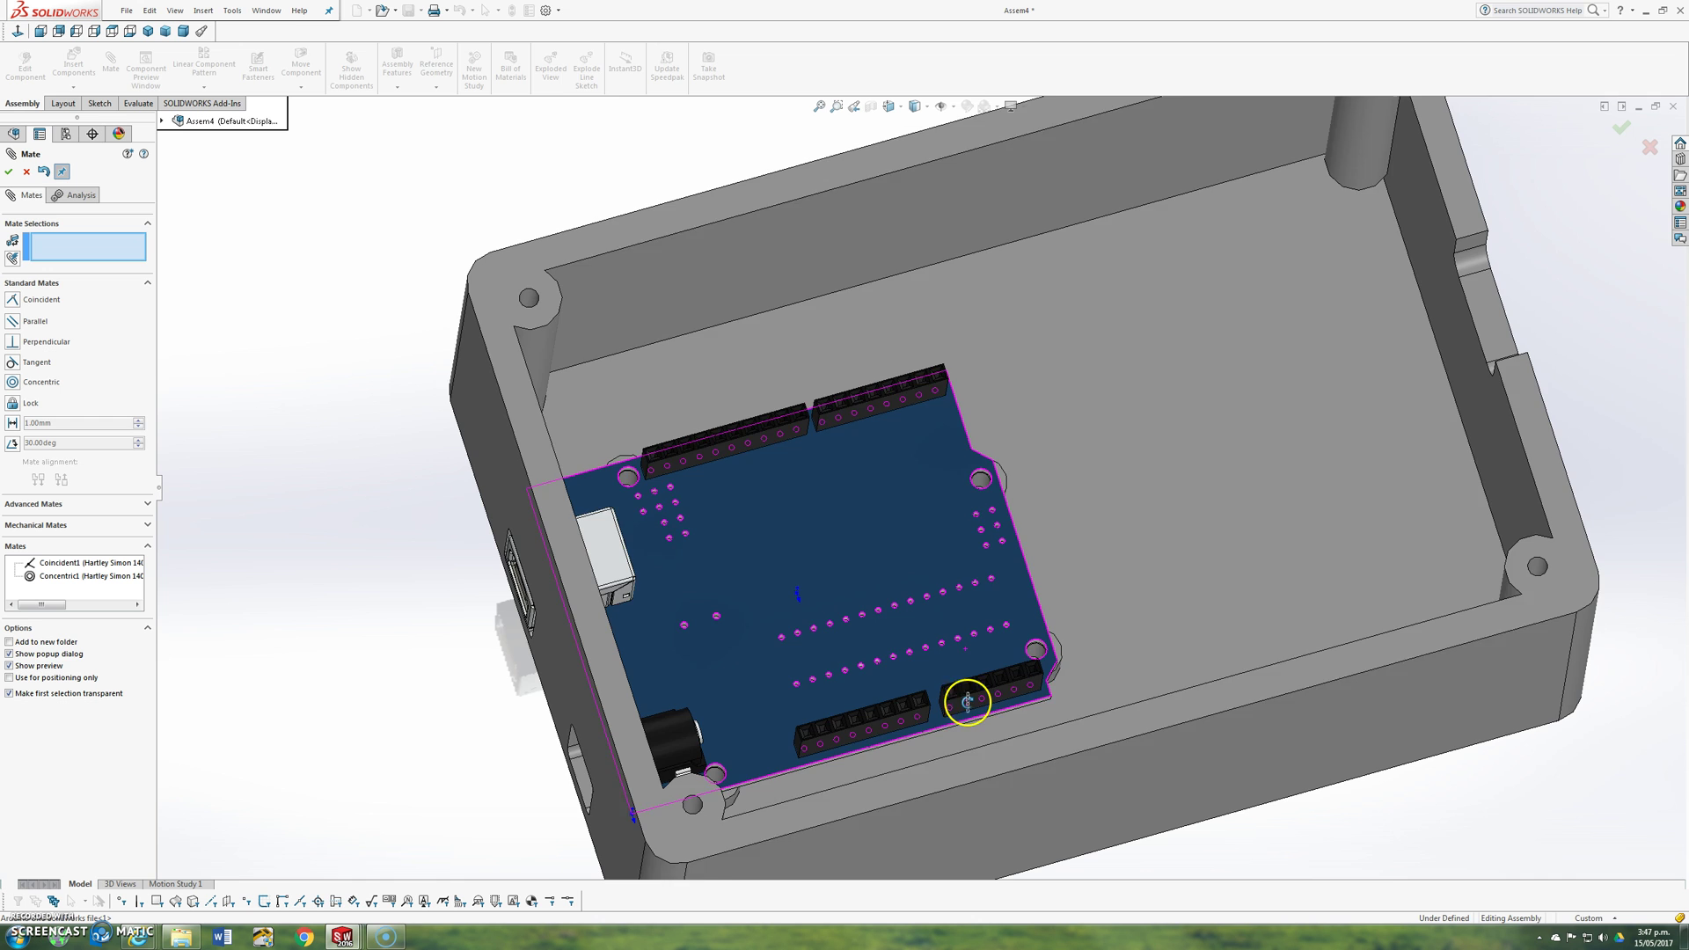
middle_click_drag(966, 701, 853, 694)
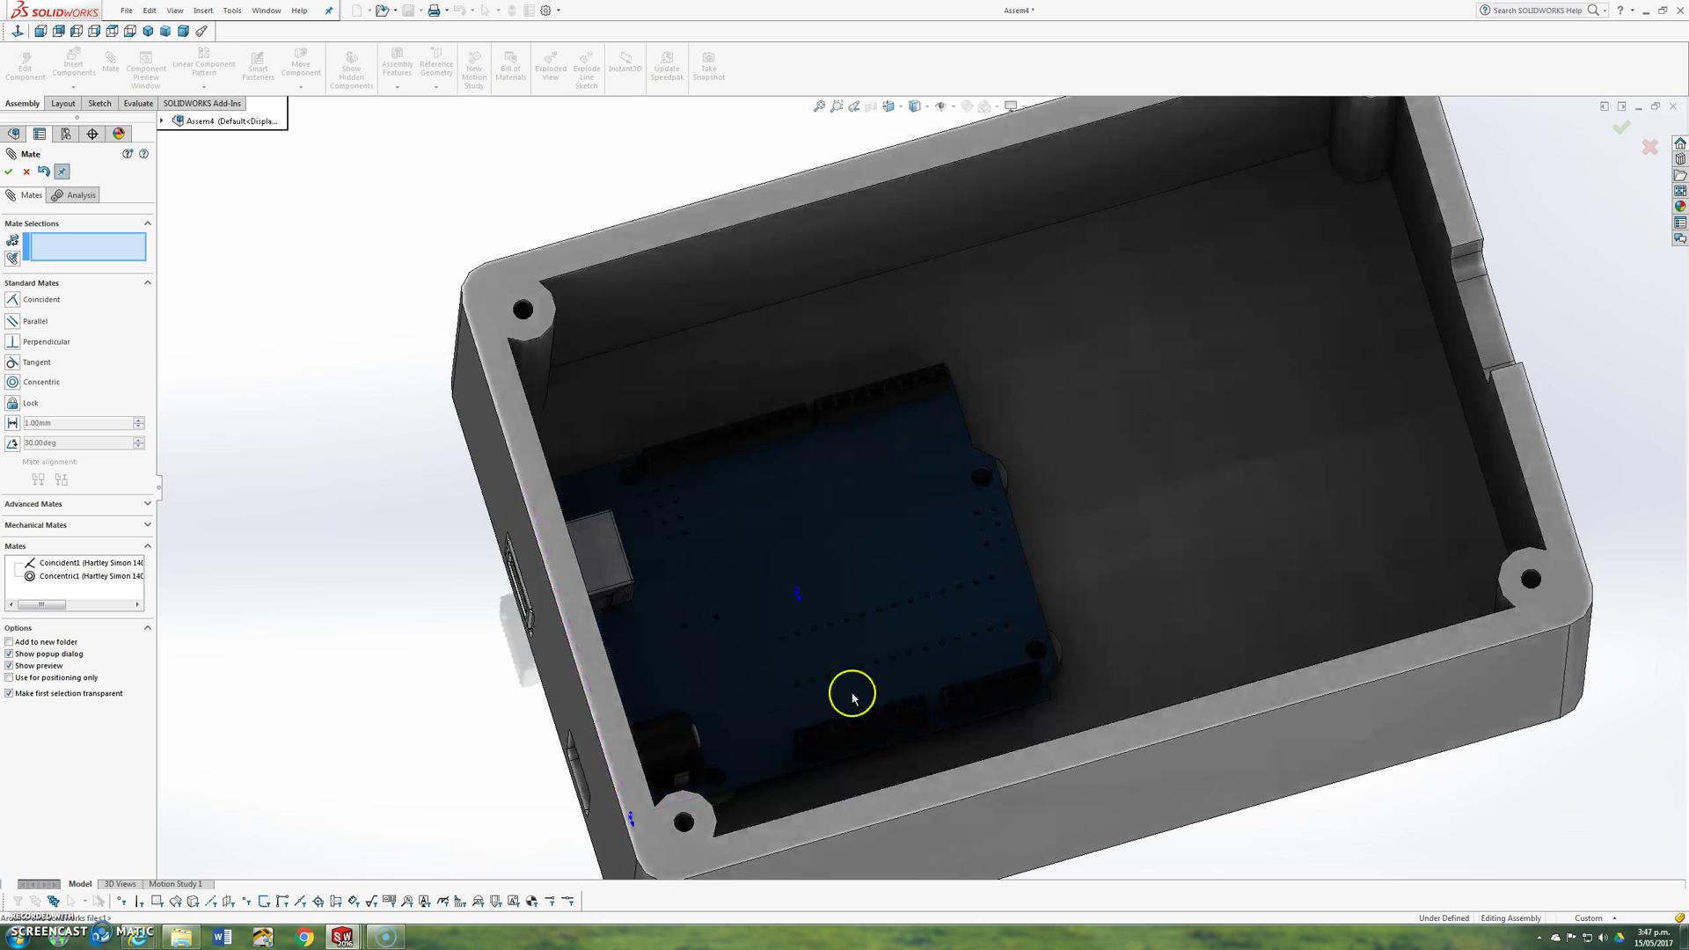
- Close Mate and rotate the board about its mated hole toward the box's side cutouts
left_click(10, 172)
mouse_move(693, 538)
left_mouse_down()
mouse_move(716, 426)
mouse_move(1104, 268)
mouse_move(1225, 715)
mouse_move(740, 703)
mouse_move(678, 460)
mouse_move(765, 414)
mouse_move(766, 633)
mouse_move(748, 538)
left_mouse_up()
key("Escape")
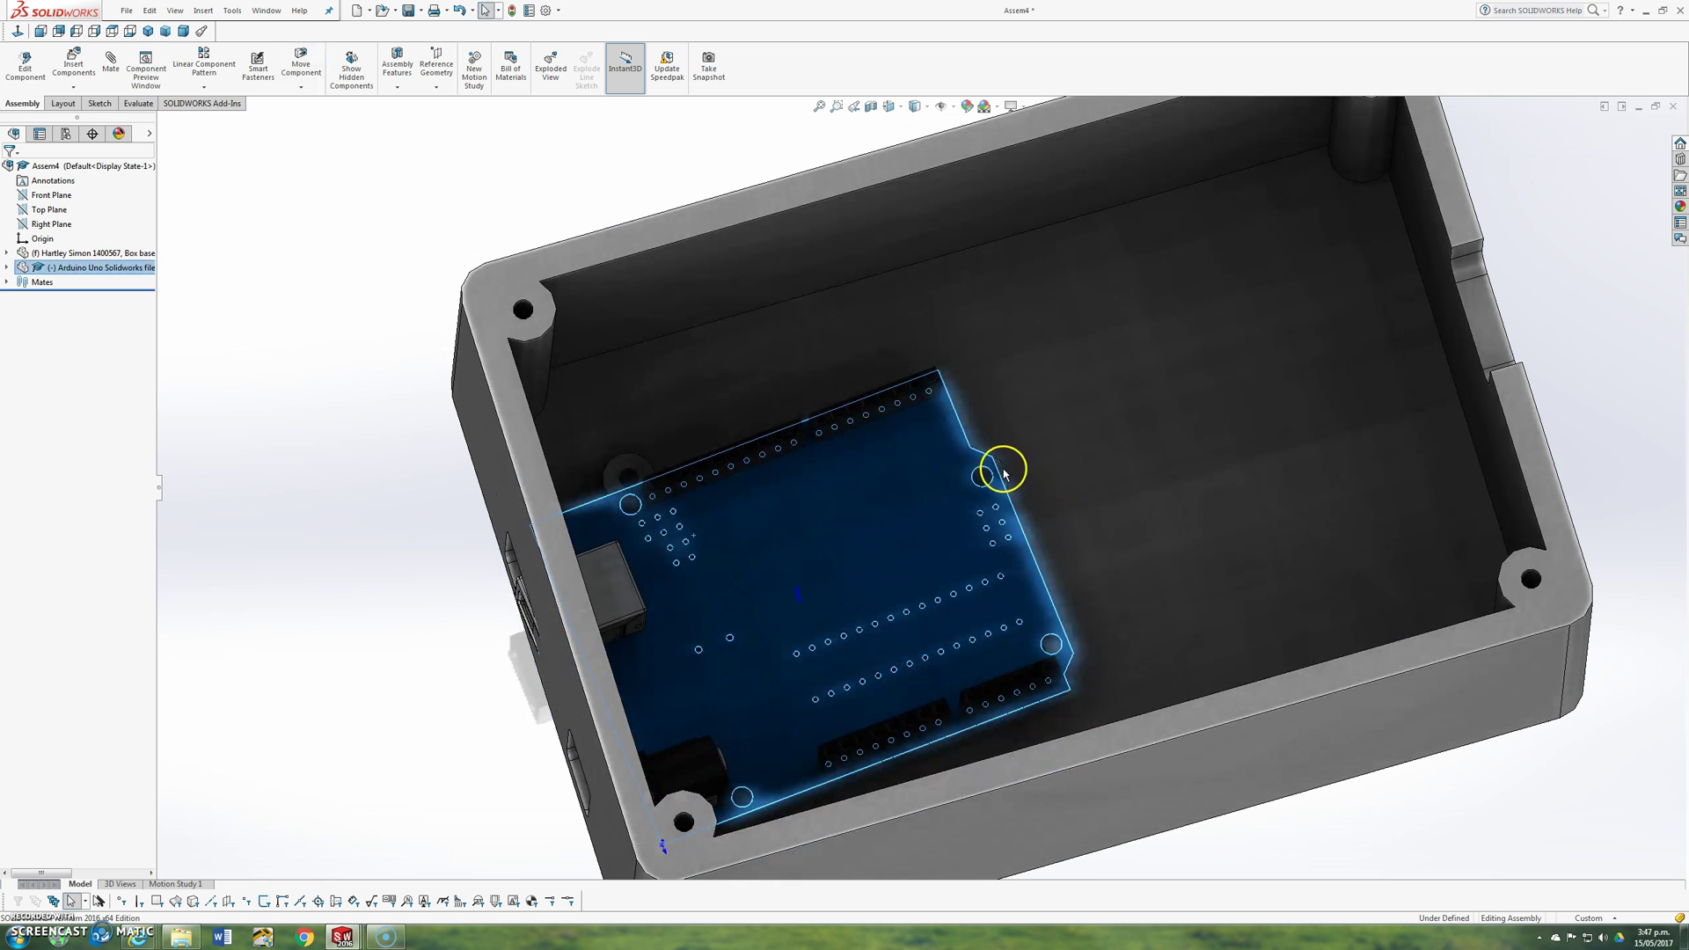
mouse_move(869, 551)
left_mouse_down()
mouse_move(991, 361)
mouse_move(1041, 656)
mouse_move(889, 682)
mouse_move(1084, 613)
mouse_move(984, 701)
mouse_move(783, 592)
mouse_move(769, 551)
mouse_move(877, 410)
mouse_move(736, 603)
mouse_move(818, 381)
mouse_move(867, 550)
mouse_move(1043, 620)
mouse_move(727, 610)
mouse_move(729, 542)
mouse_move(765, 486)
left_mouse_up()
key("Escape")
middle_click_drag(859, 678, 750, 559)
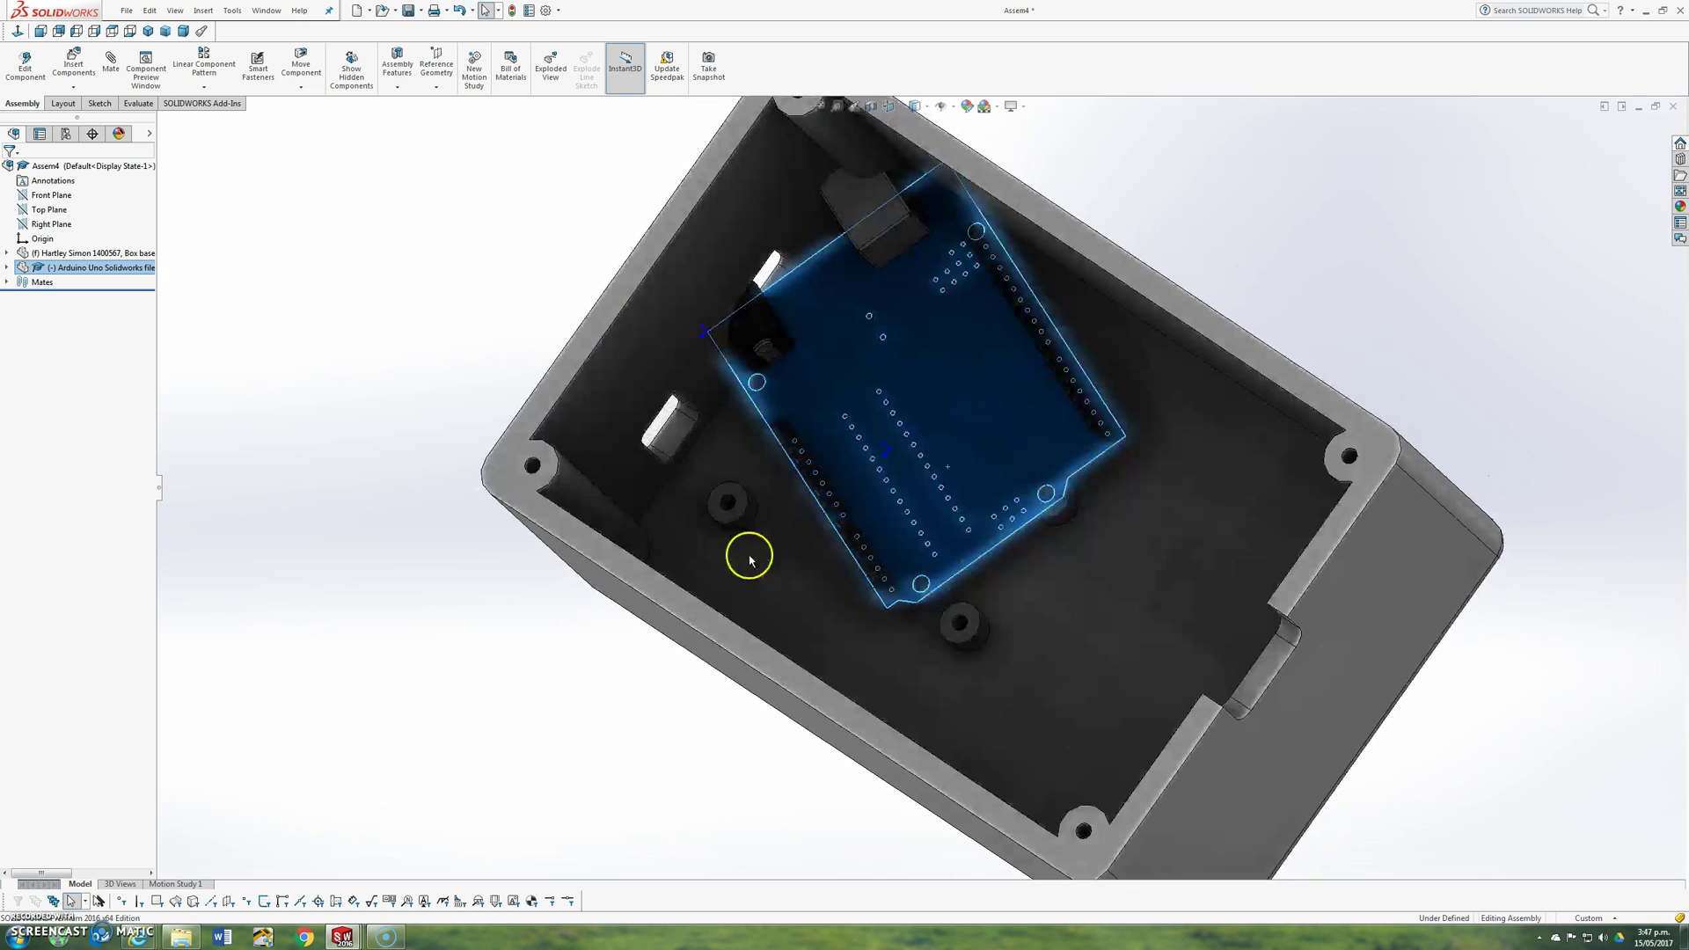
middle_click_drag(785, 381, 871, 774)
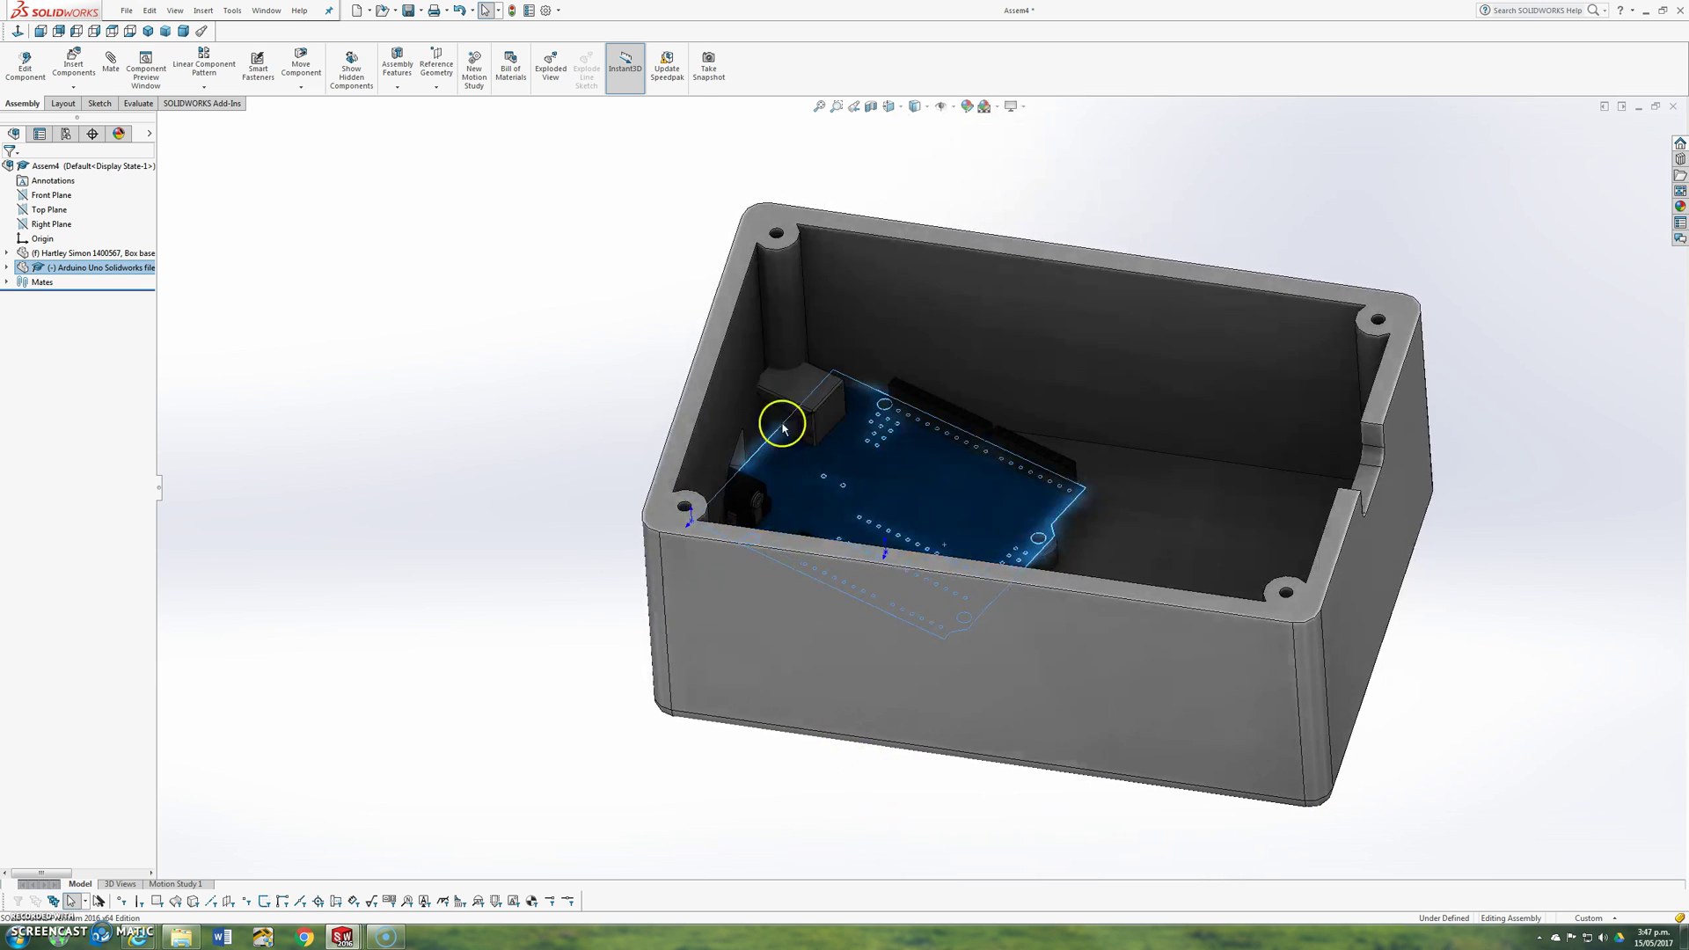
- Make a second board mounting hole concentric with the lower boss hole (Concentric2)
middle_click_drag(891, 417, 841, 577)
scroll(788, 460, "down", 5)
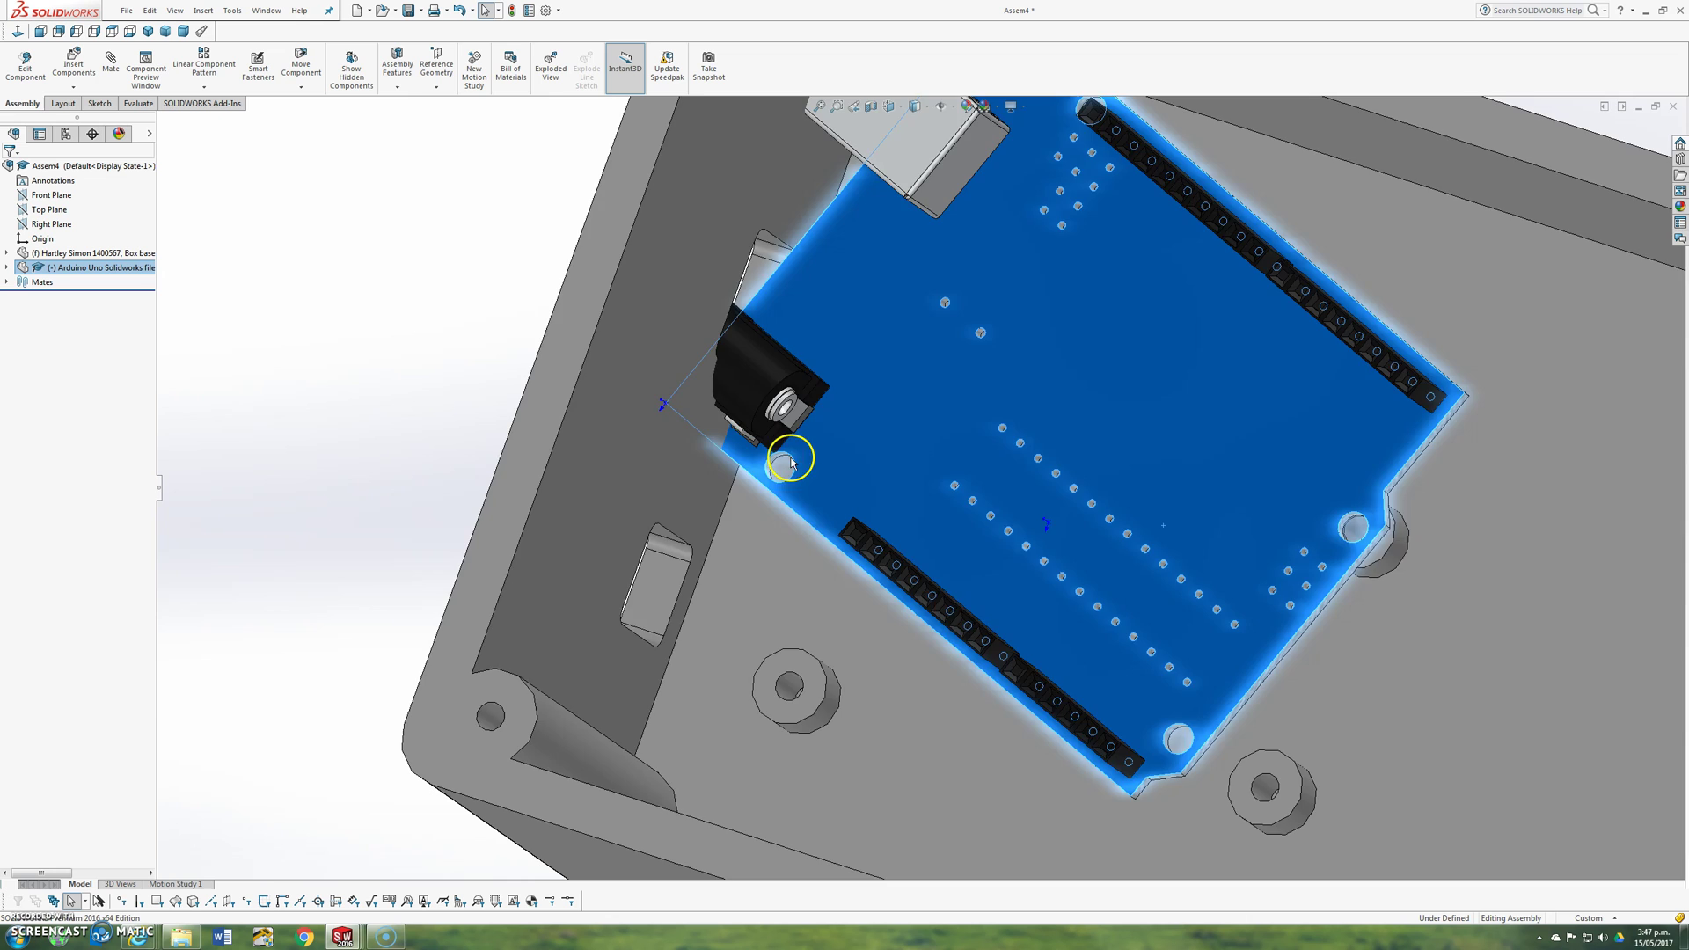
scroll(755, 478, "down", 3)
left_click(801, 455)
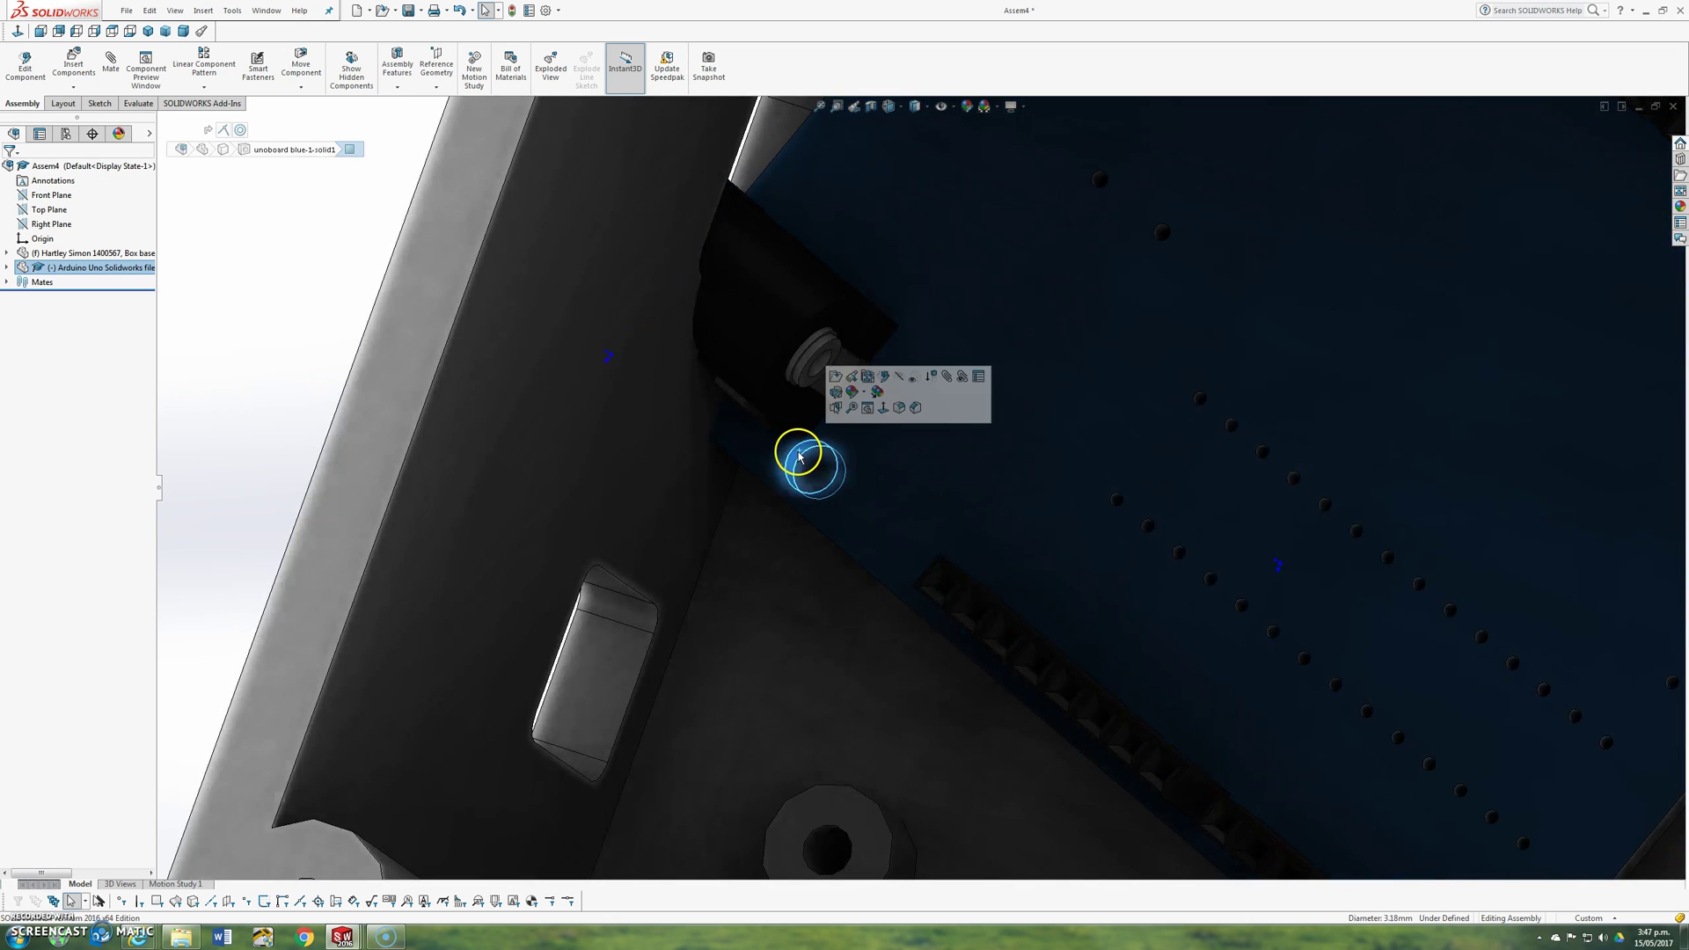
left_click(109, 67)
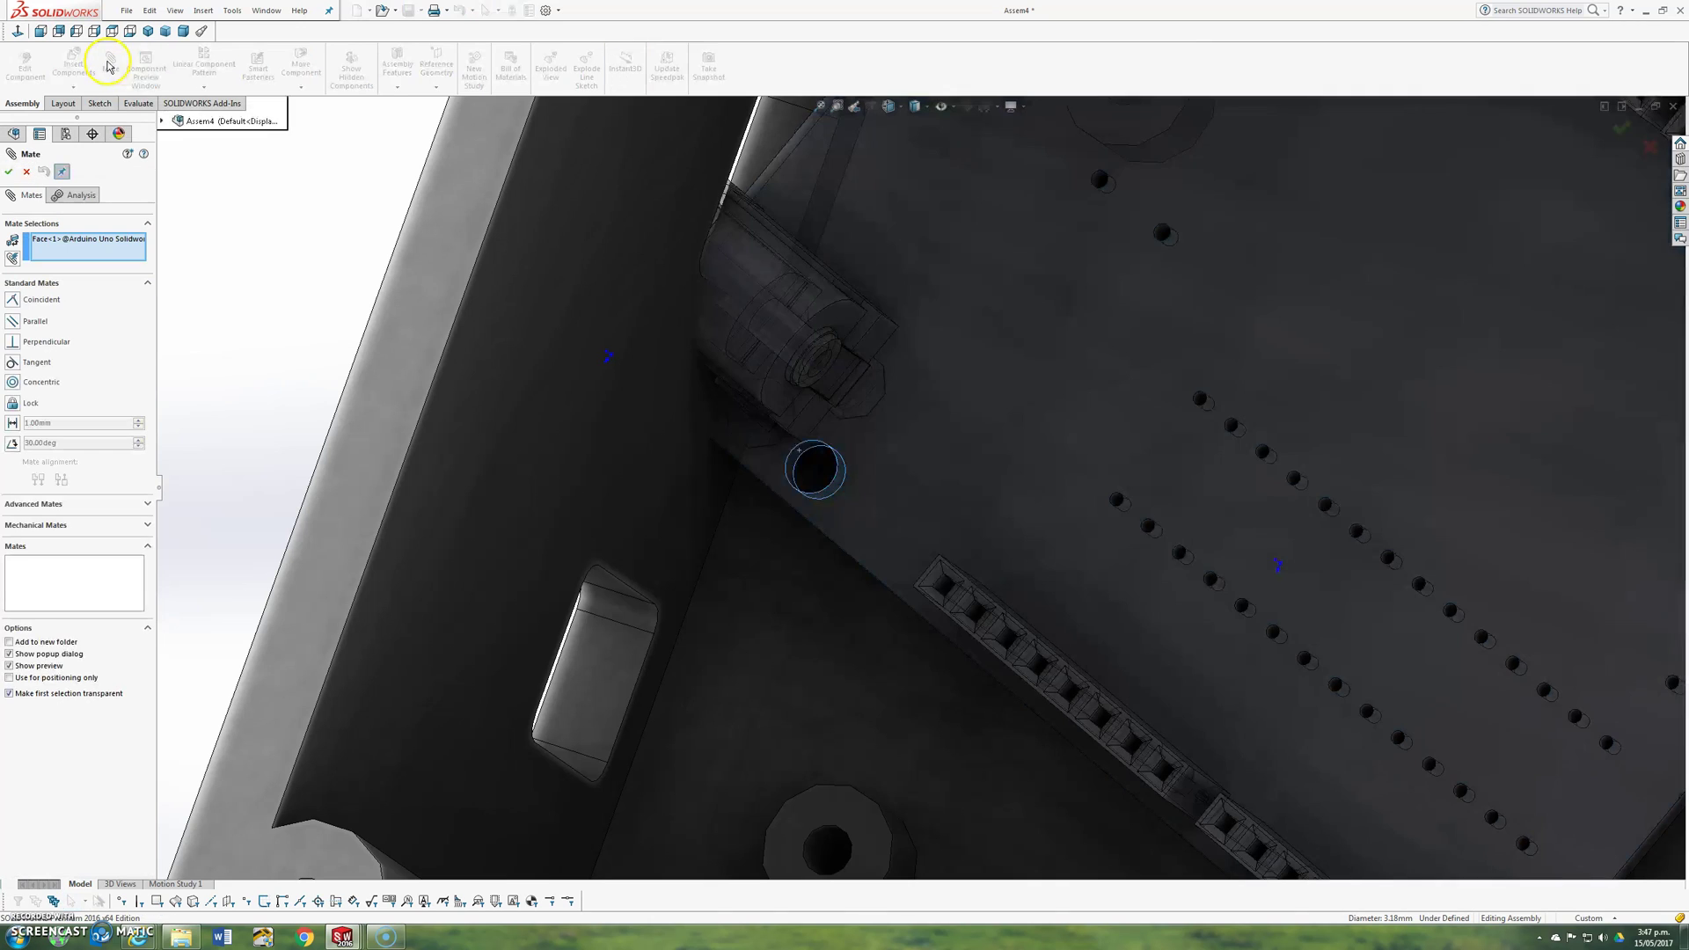
scroll(825, 686, "up", 5)
scroll(894, 644, "down", 4)
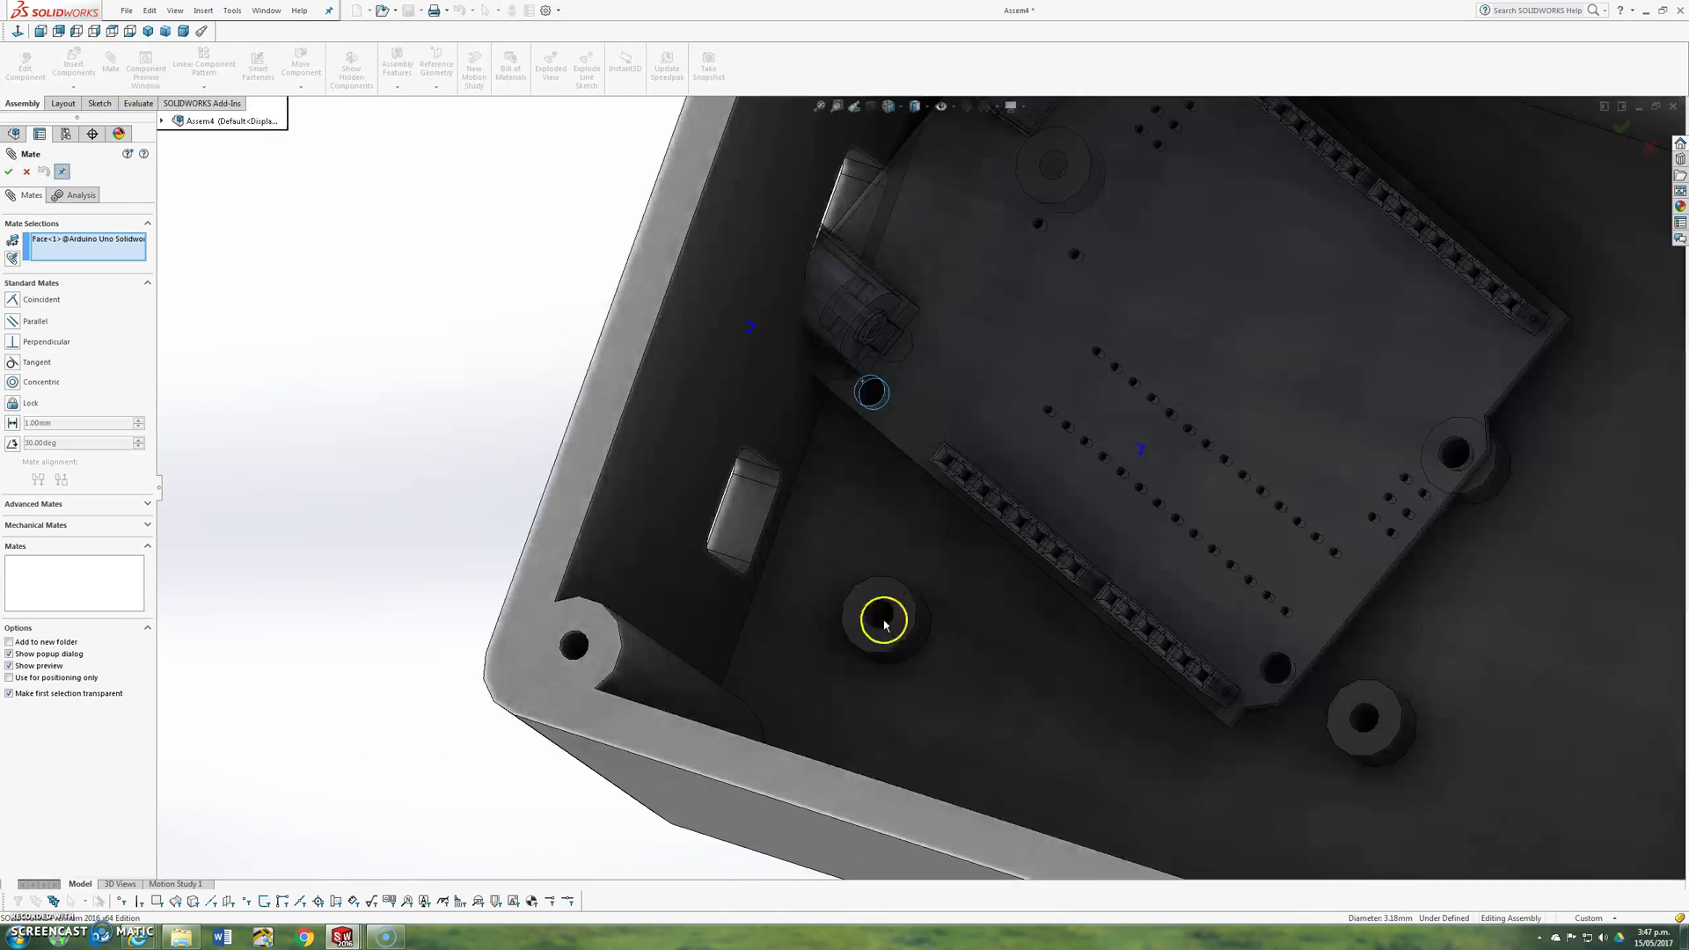
left_click(878, 618)
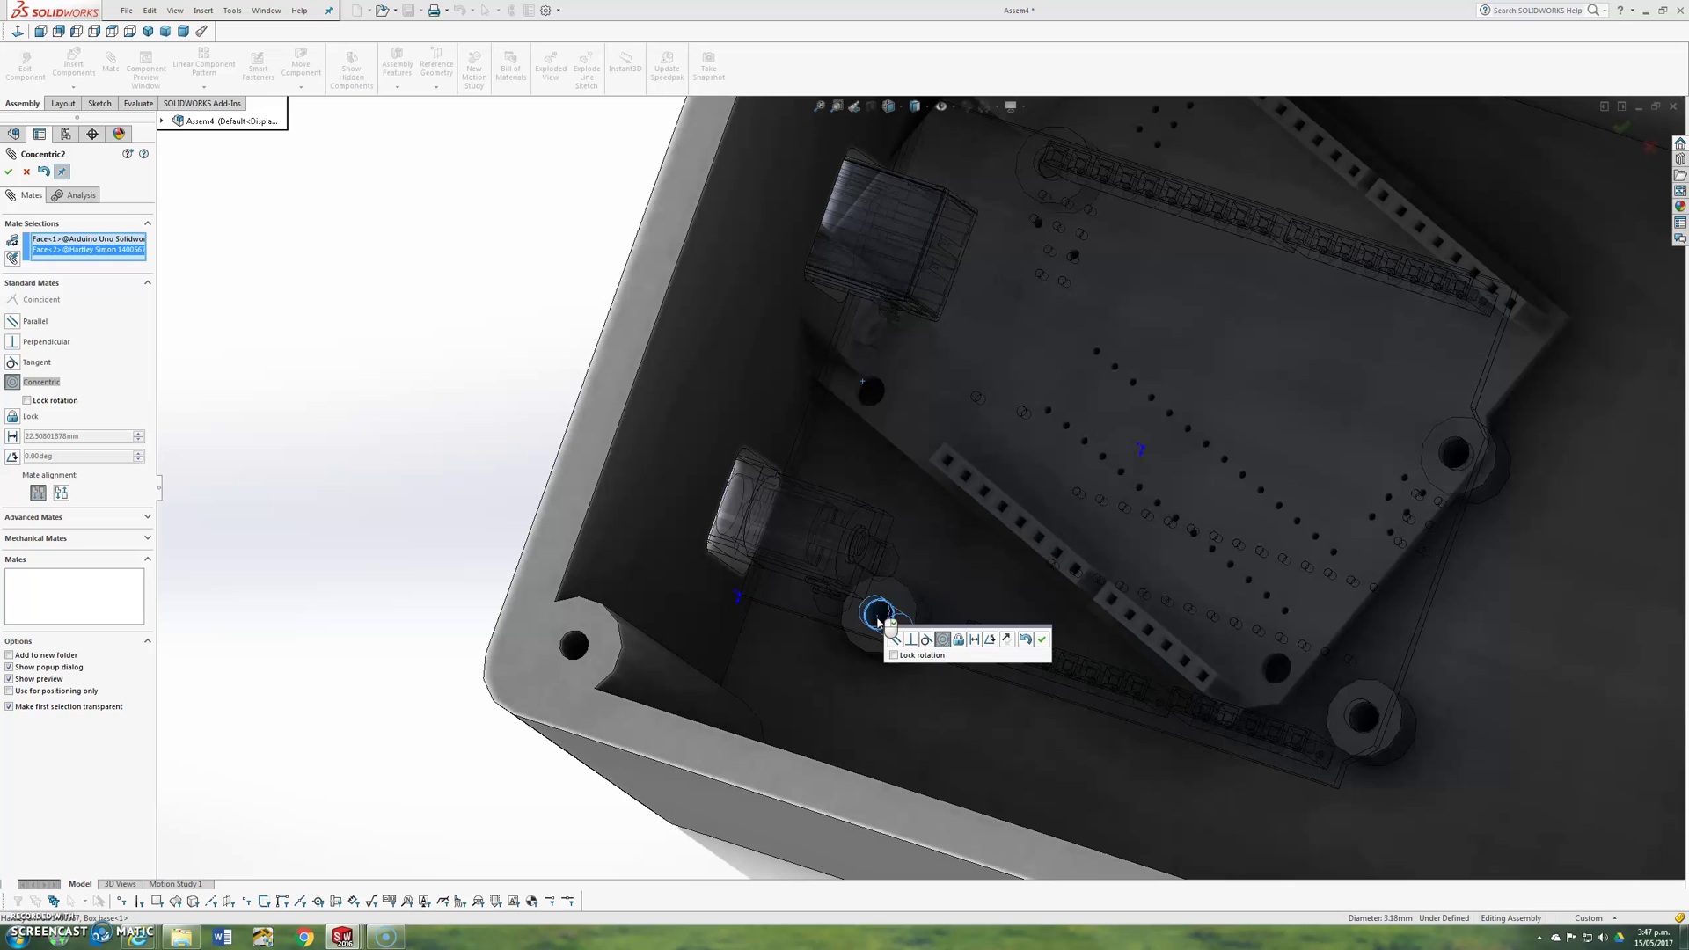
left_click(1041, 641)
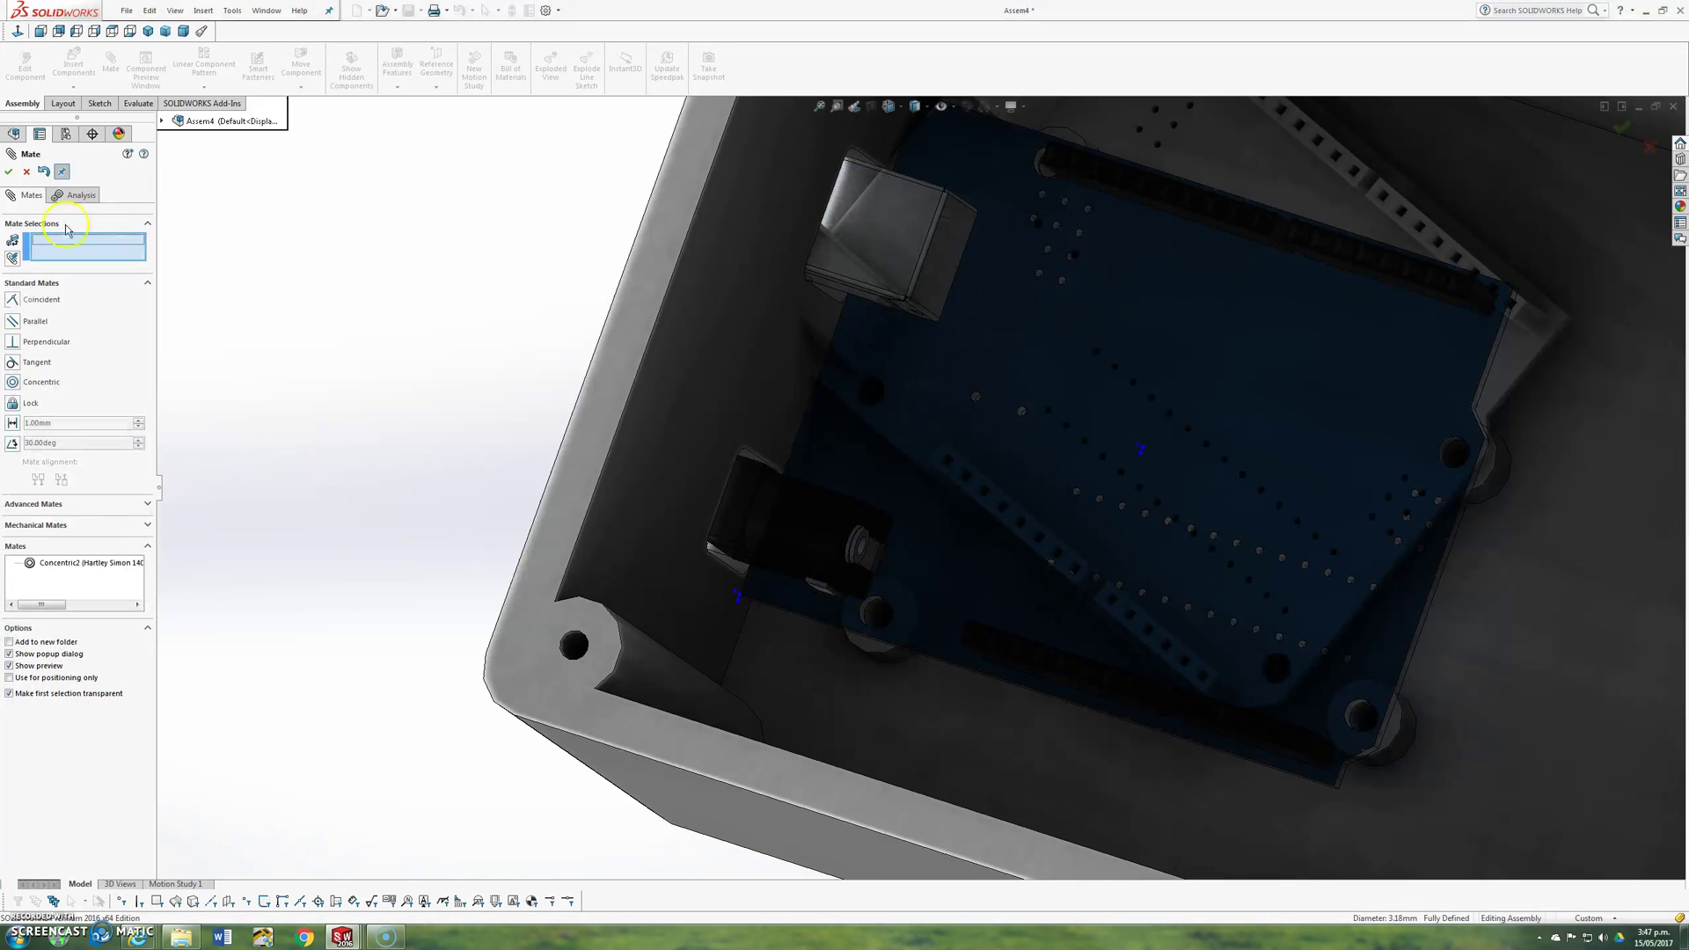
- Turn off Ambient Occlusion and confirm the fully defined board can no longer move
left_click(10, 172)
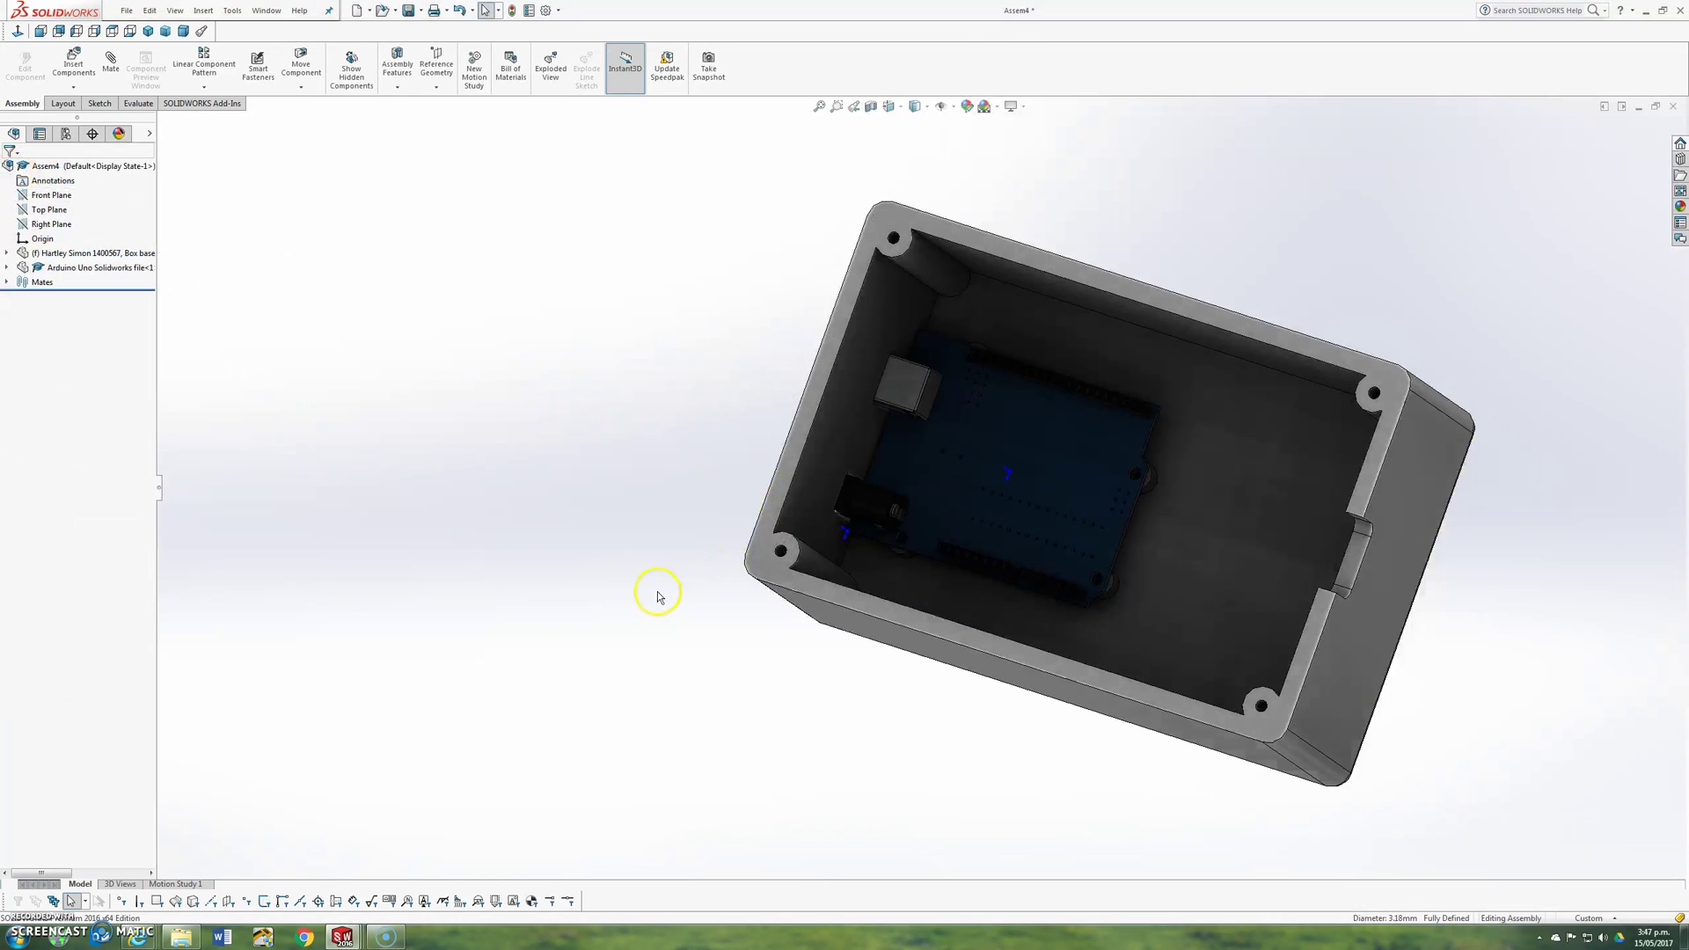
left_click(1011, 105)
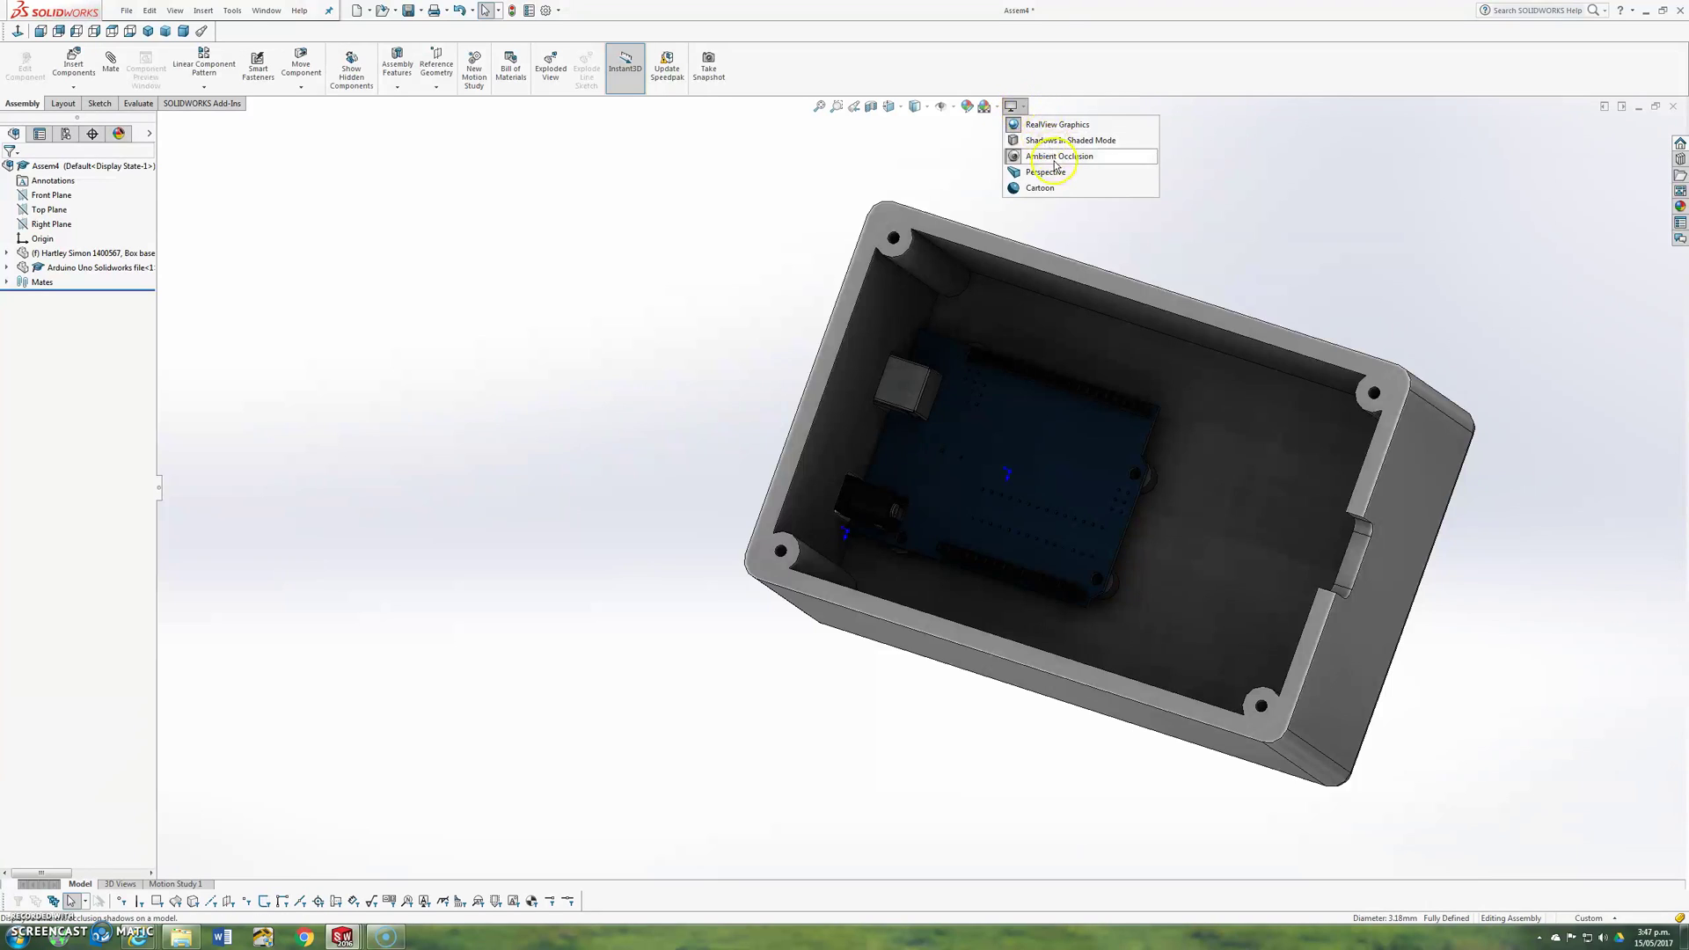
left_click(1056, 172)
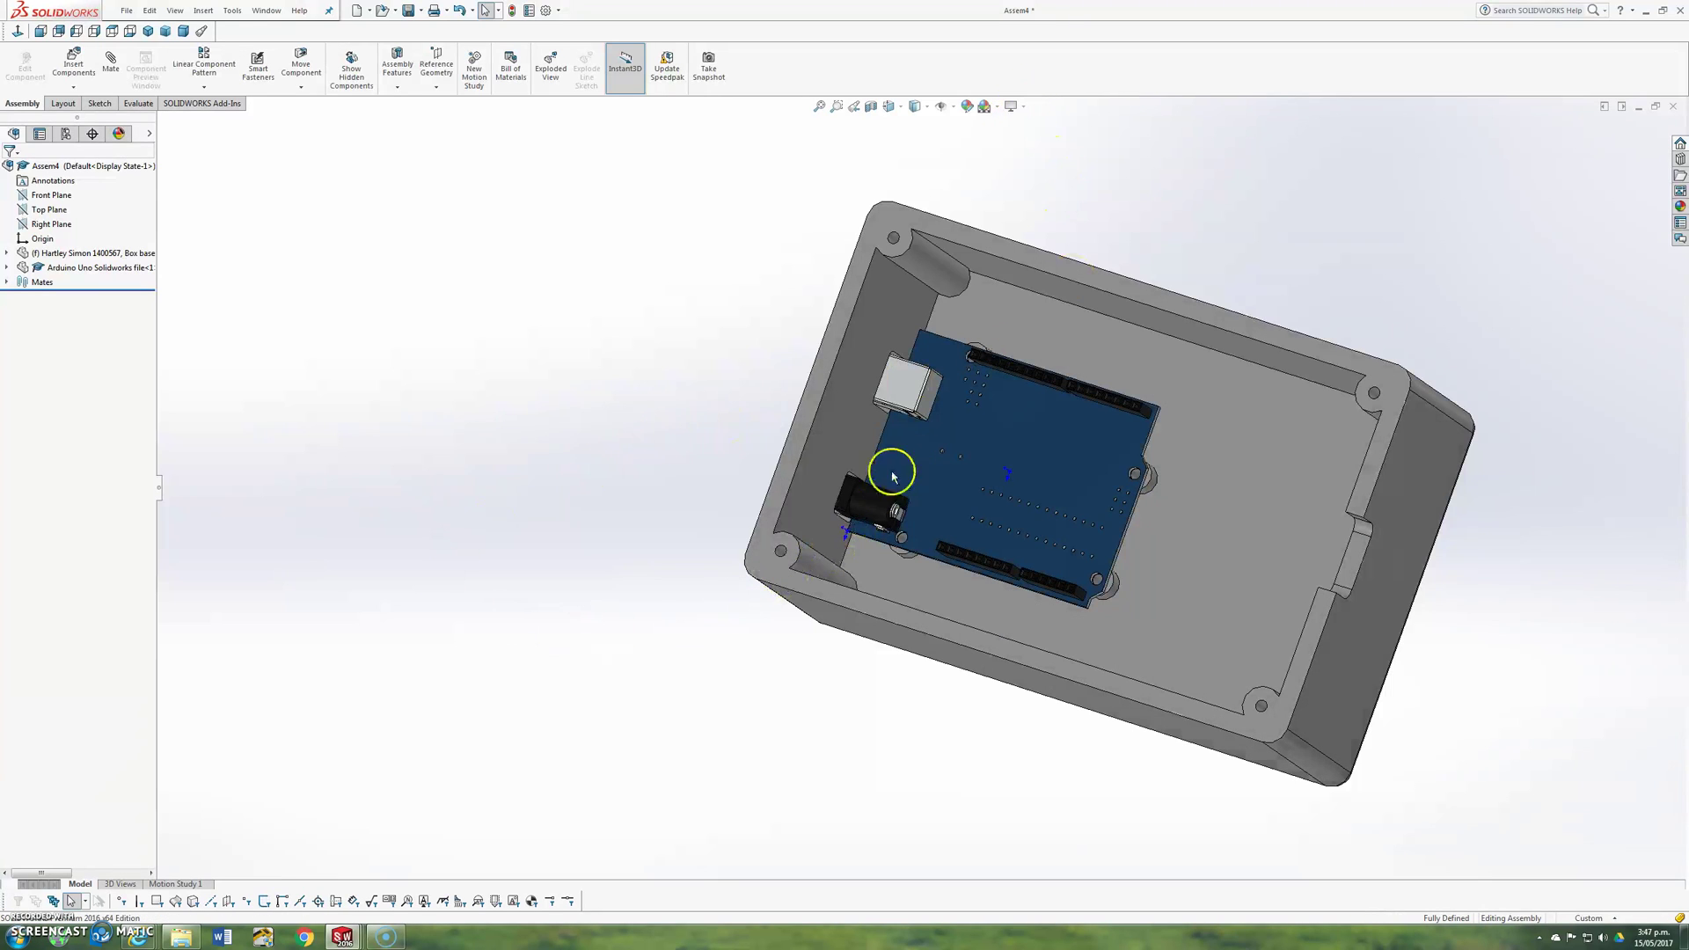
left_click_drag(923, 449, 961, 765)
middle_click_drag(962, 765, 715, 171)
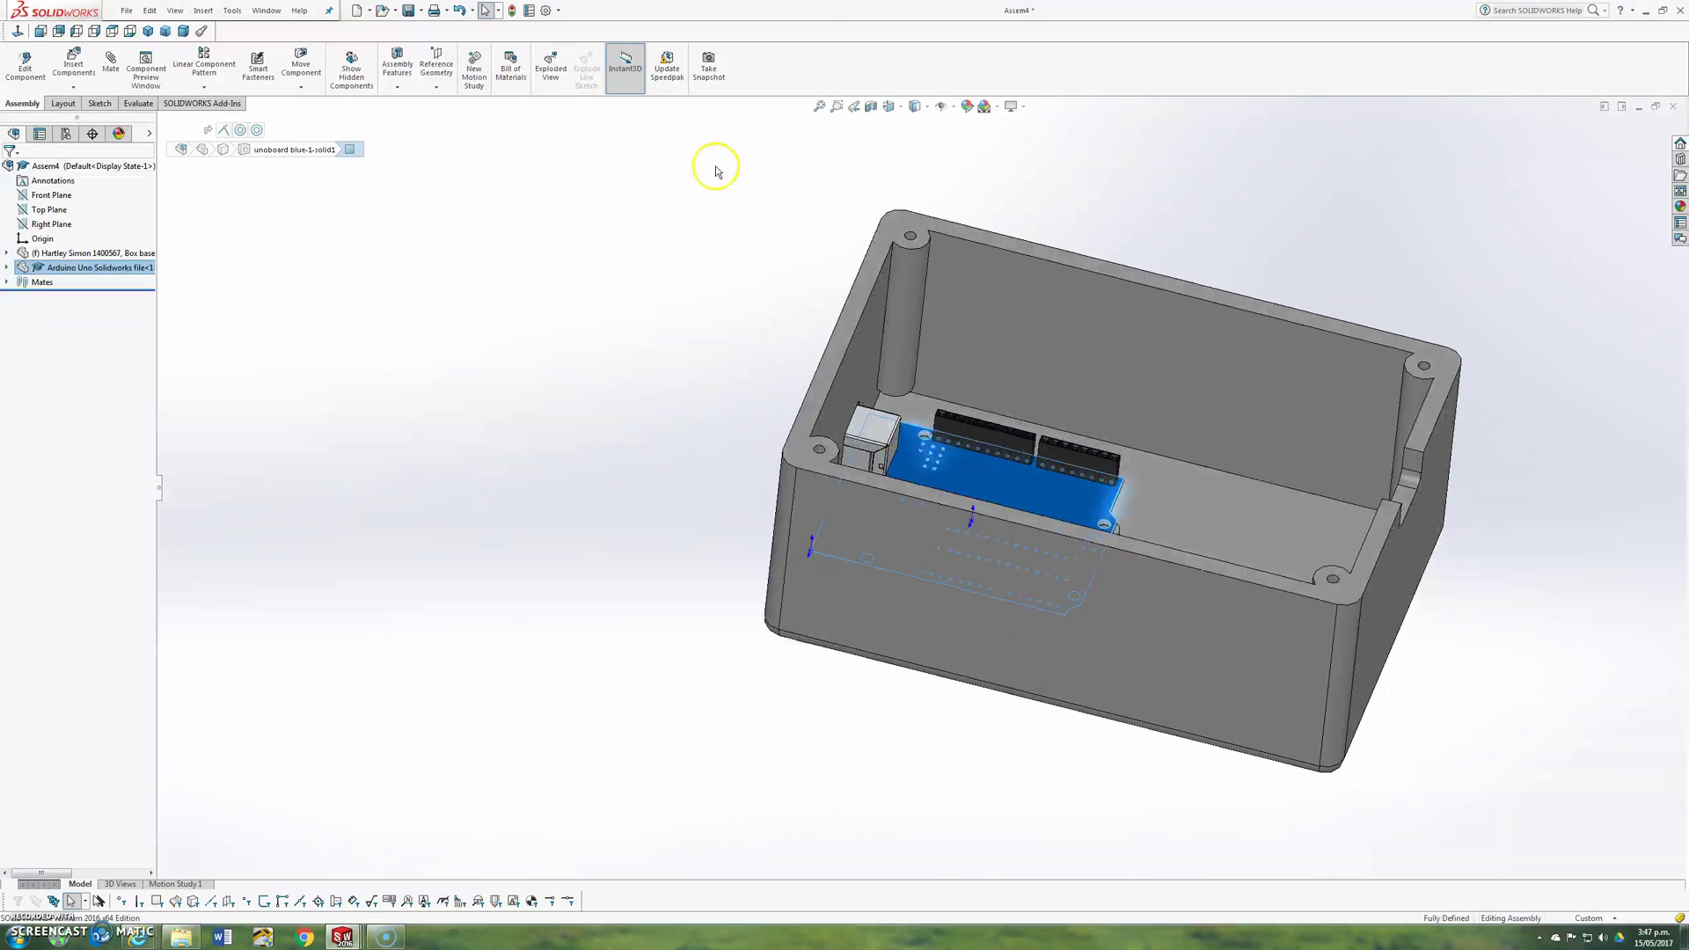
left_click(871, 105)
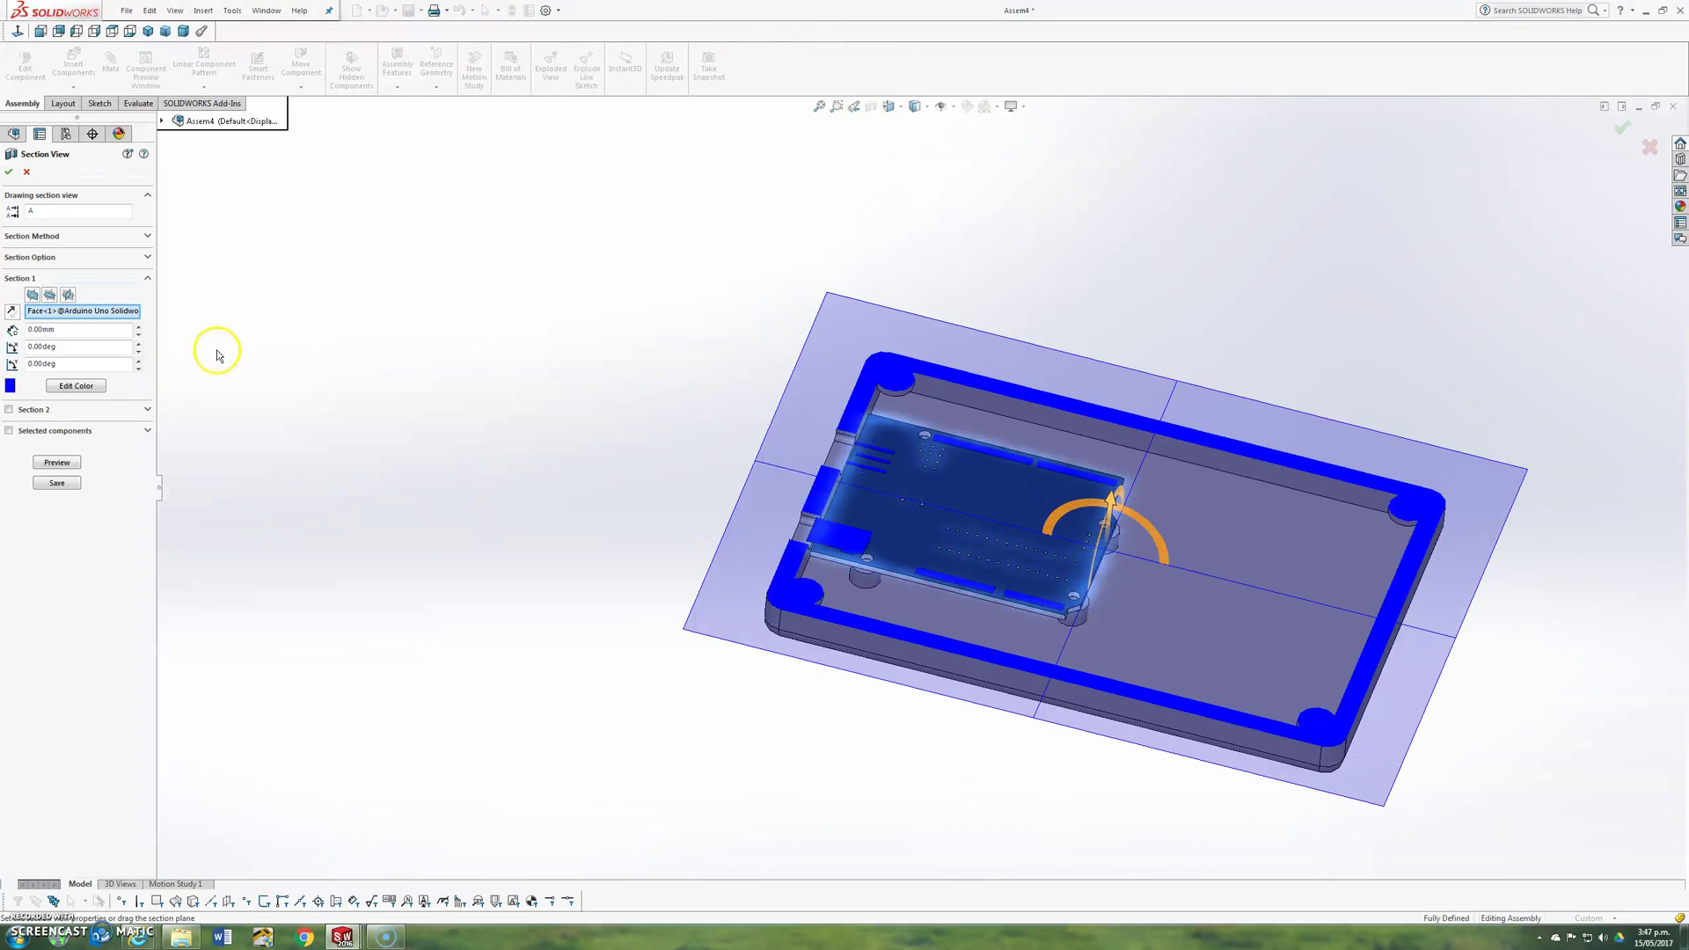
left_click(66, 297)
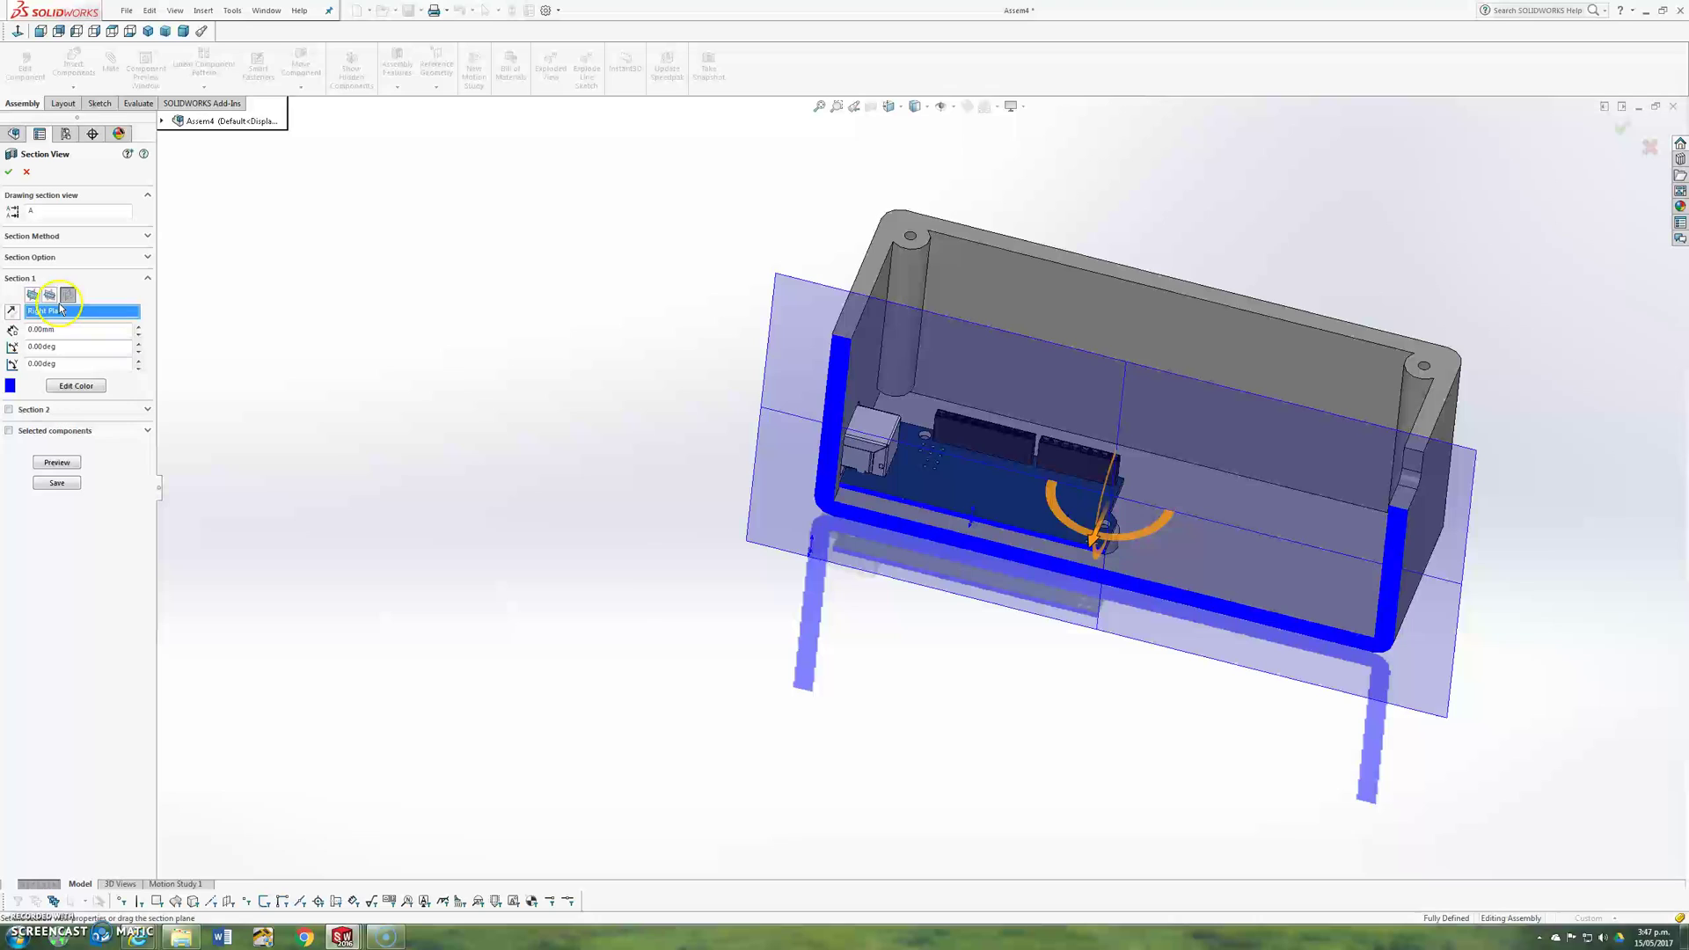
left_click(8, 173)
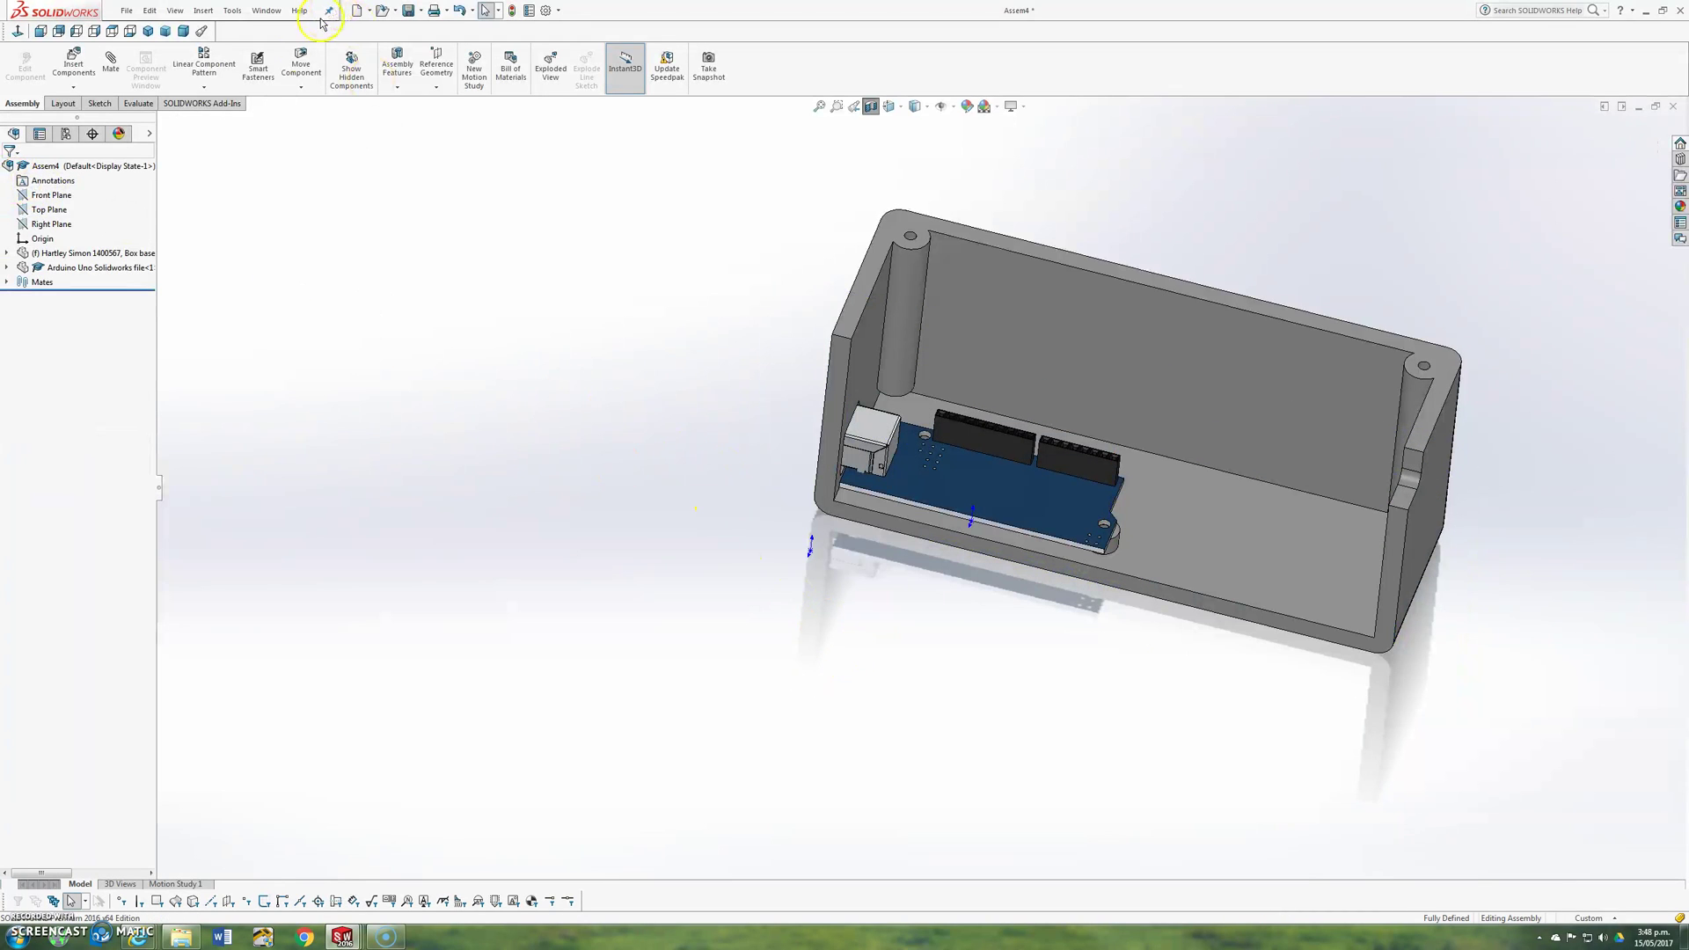
key("f")
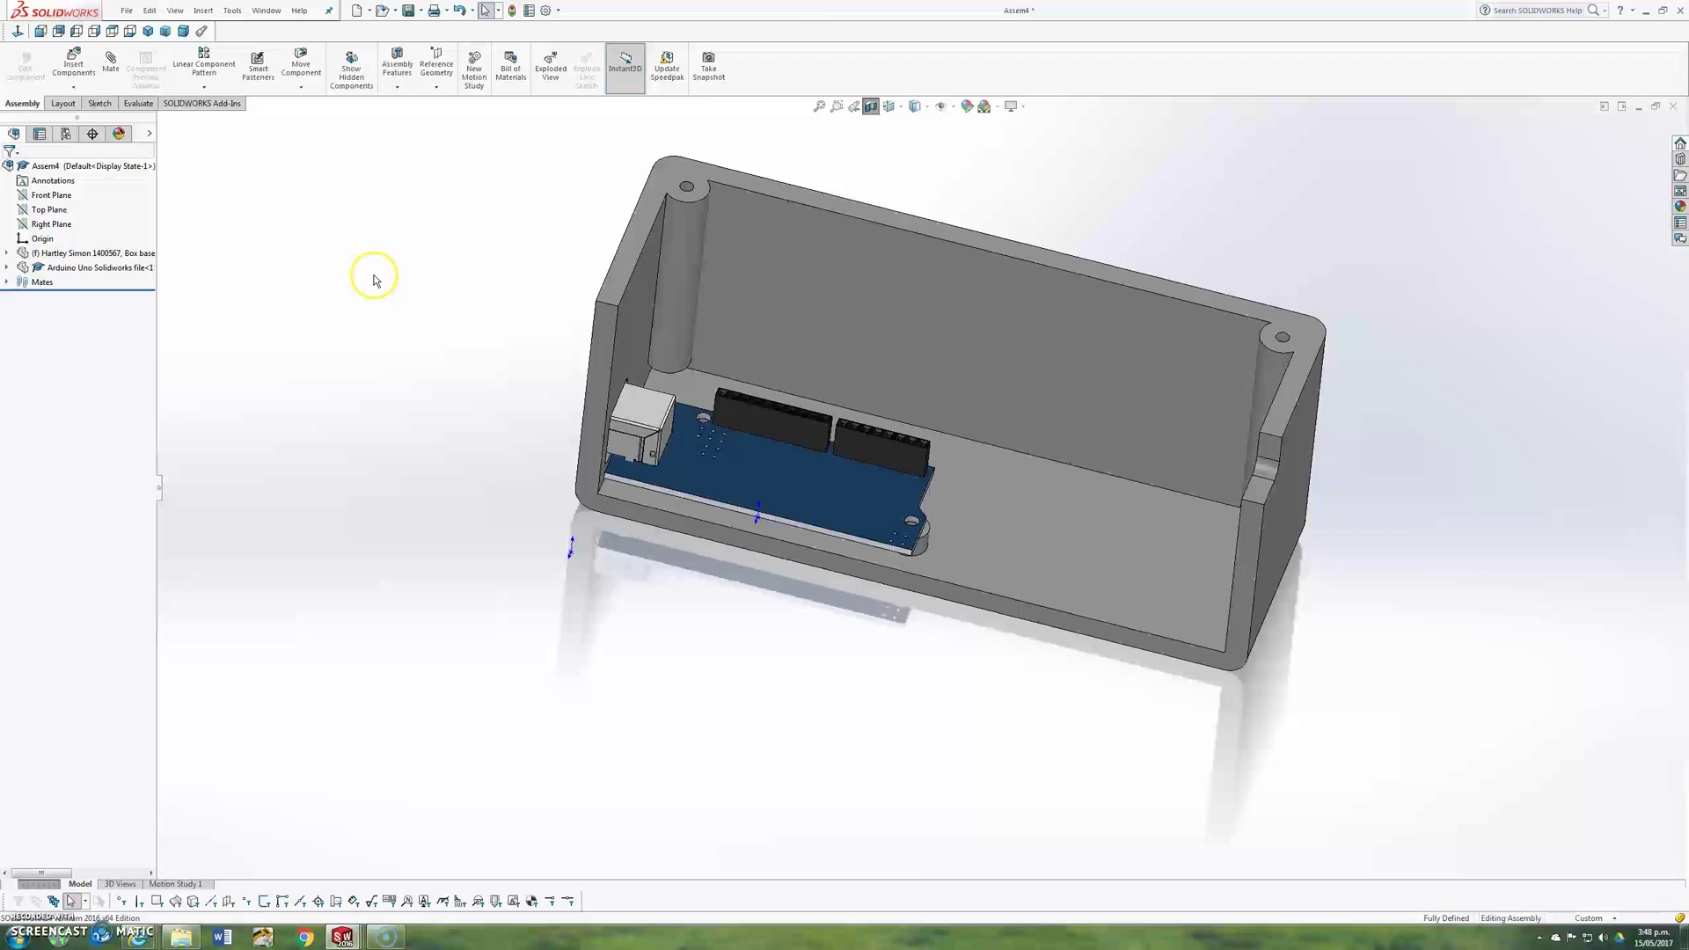
middle_click_drag(377, 276, 396, 331)
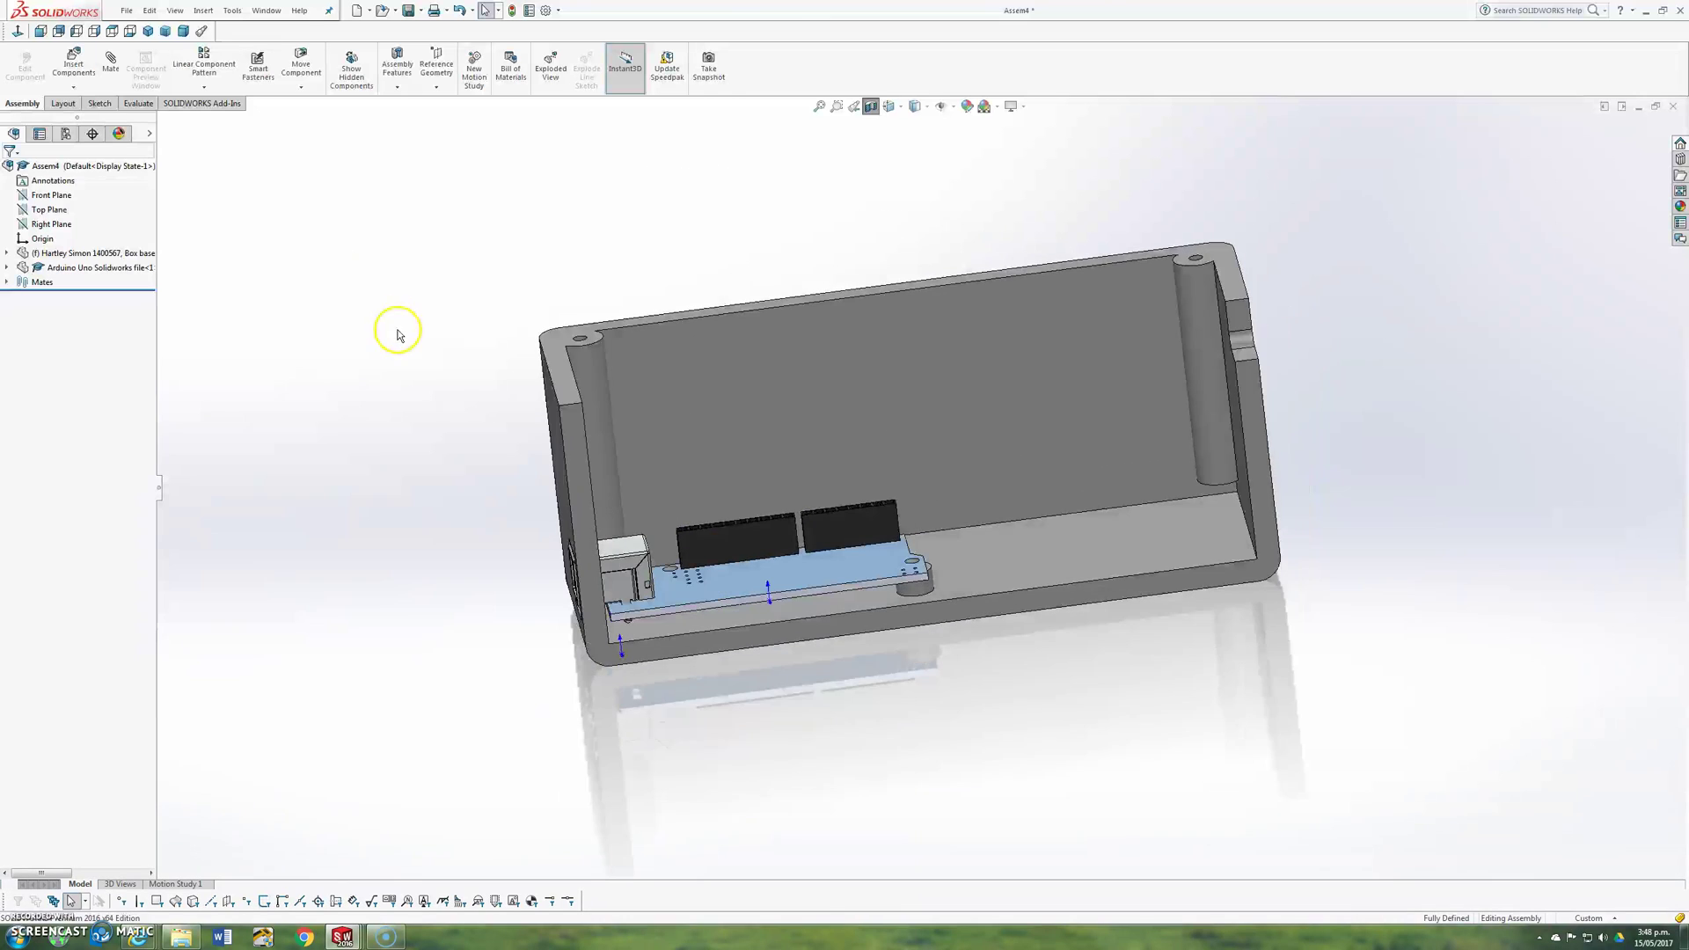
left_click(17, 33)
scroll(771, 661, "down", 4)
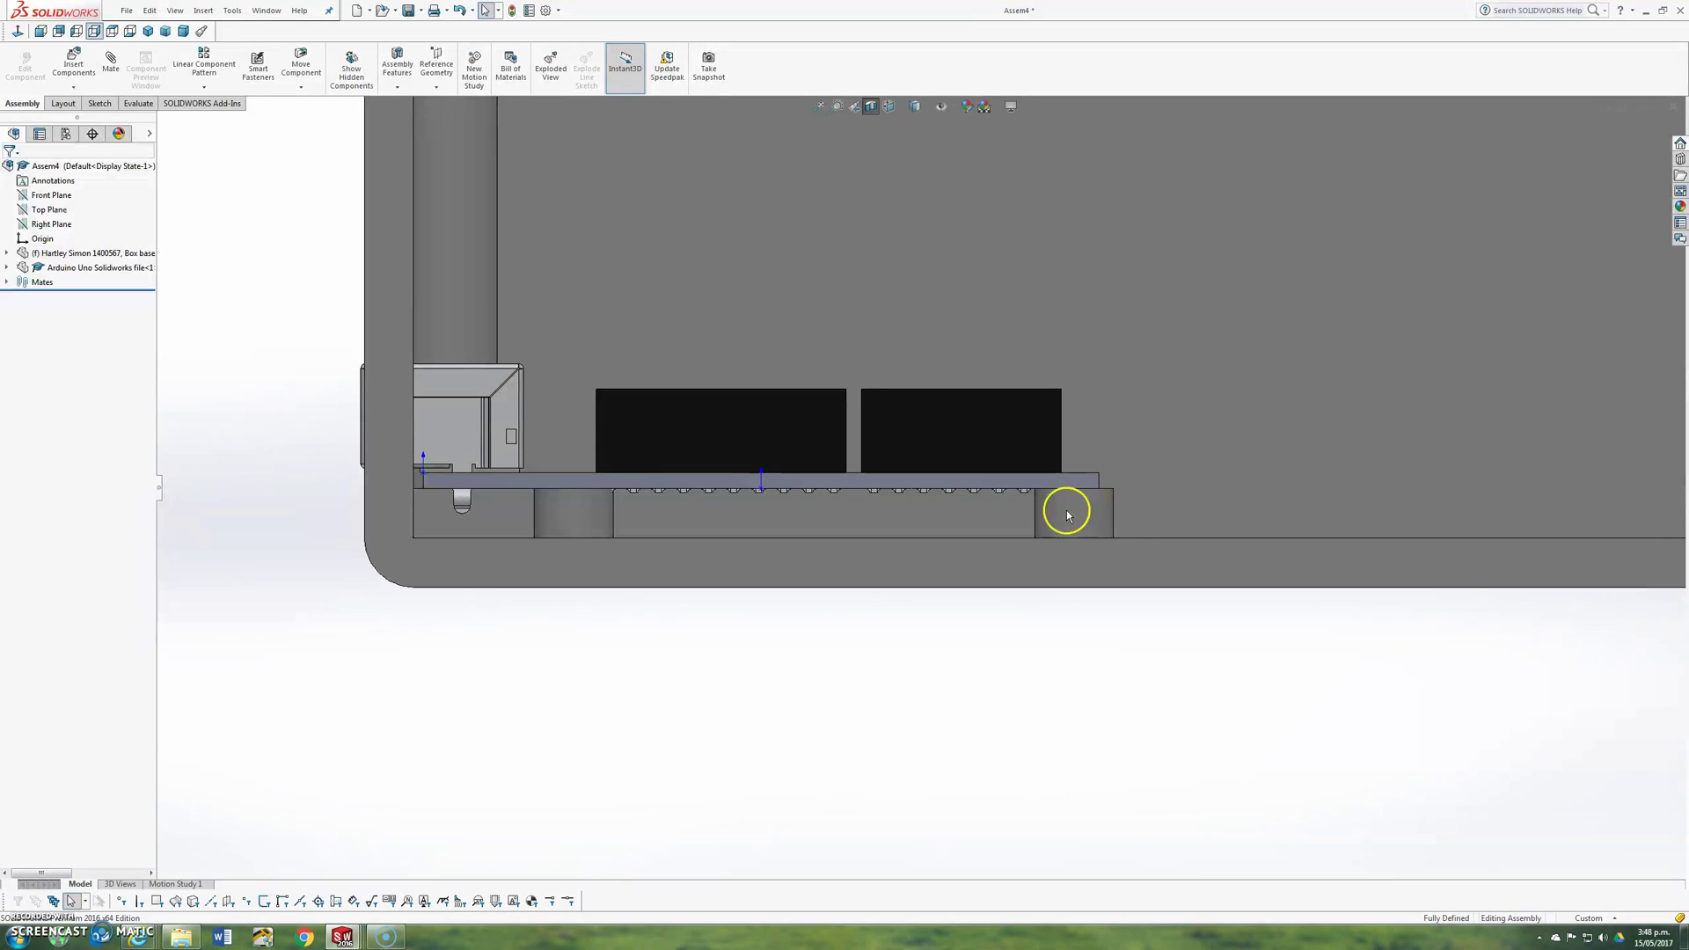
middle_click_drag(283, 414, 464, 344)
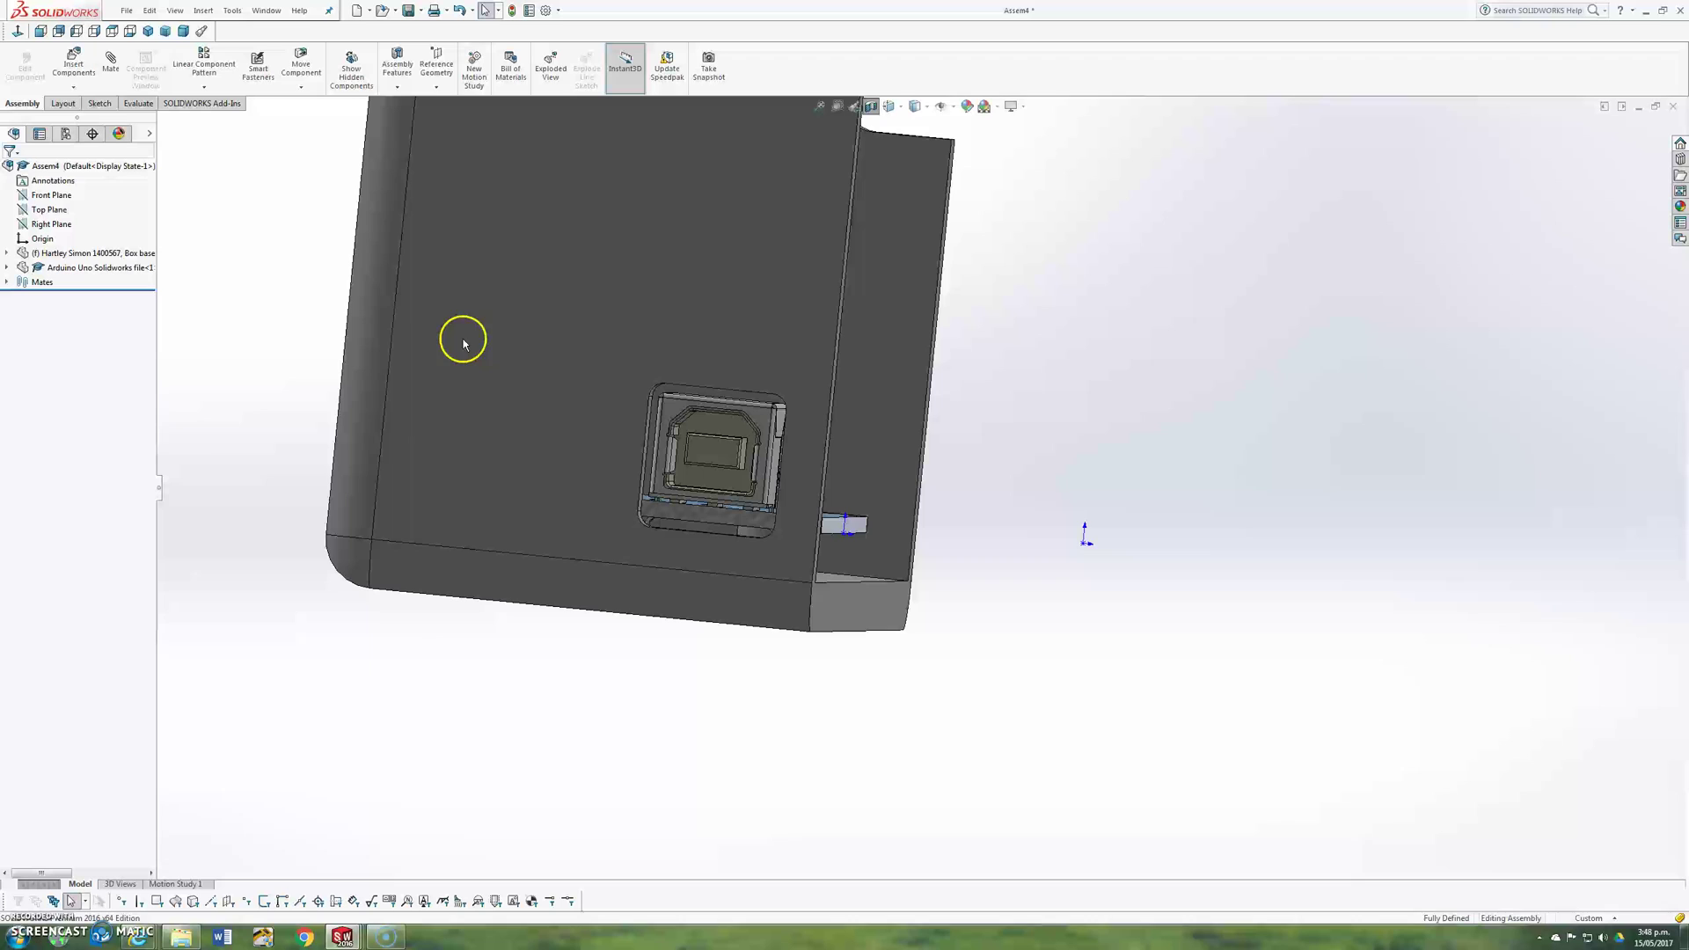
left_click(855, 106)
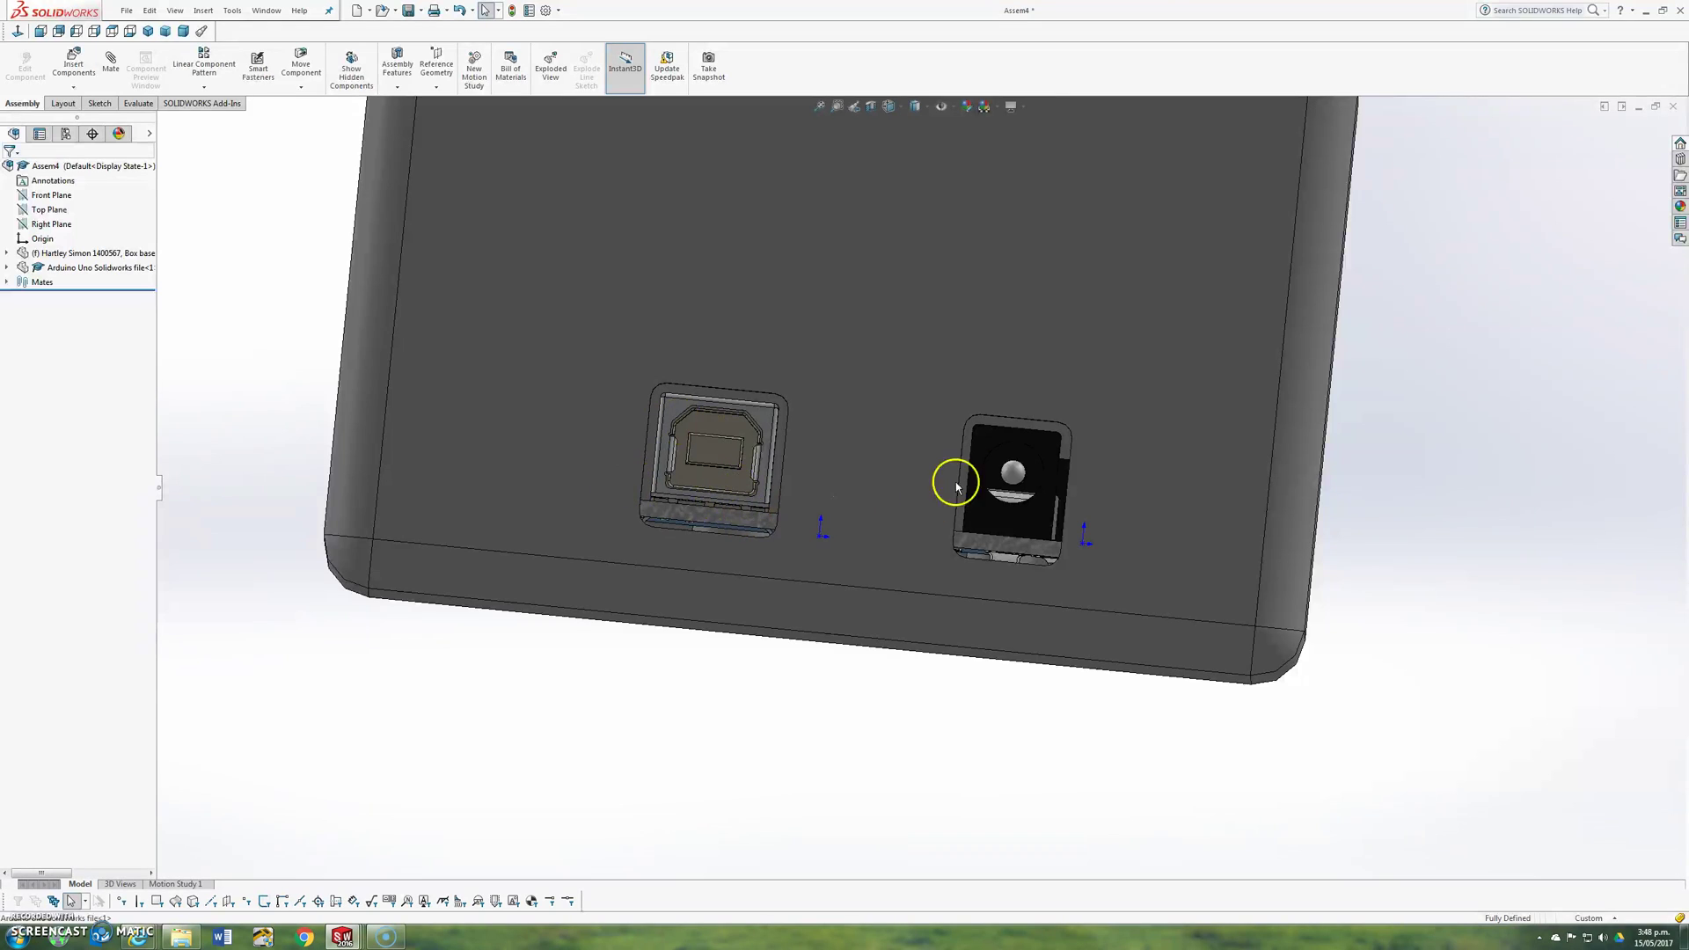
middle_click_drag(1101, 441, 1377, 743)
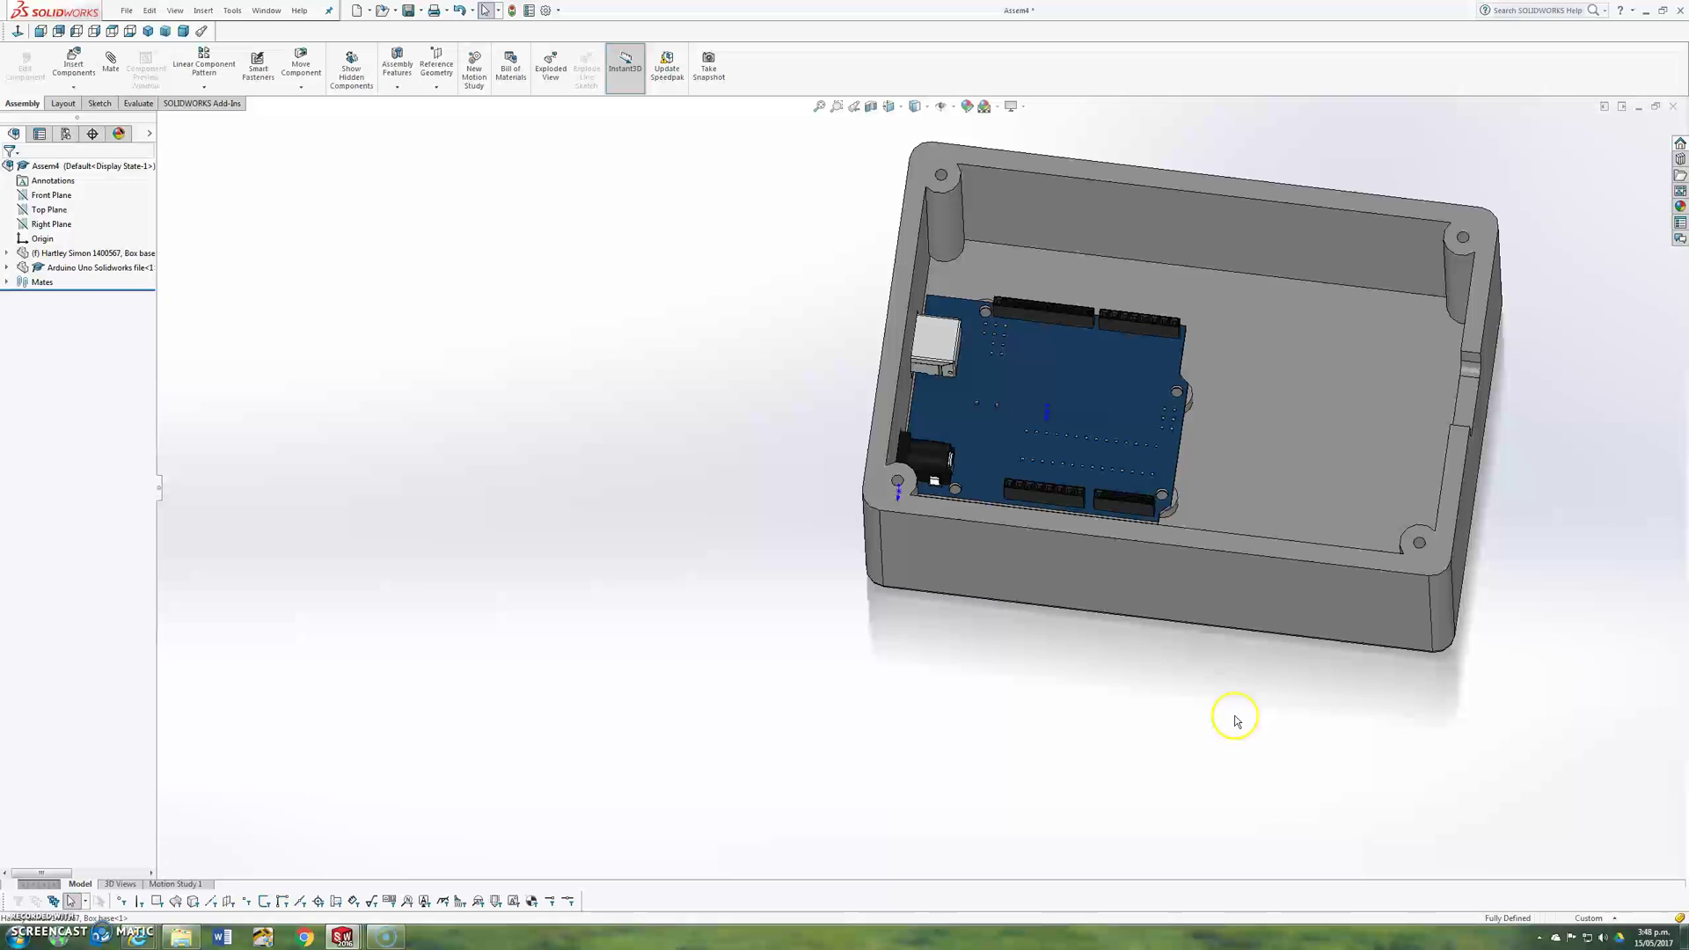
- Insert the Box Lid part from the open documents into the assembly
middle_click_drag(1221, 701, 528, 490)
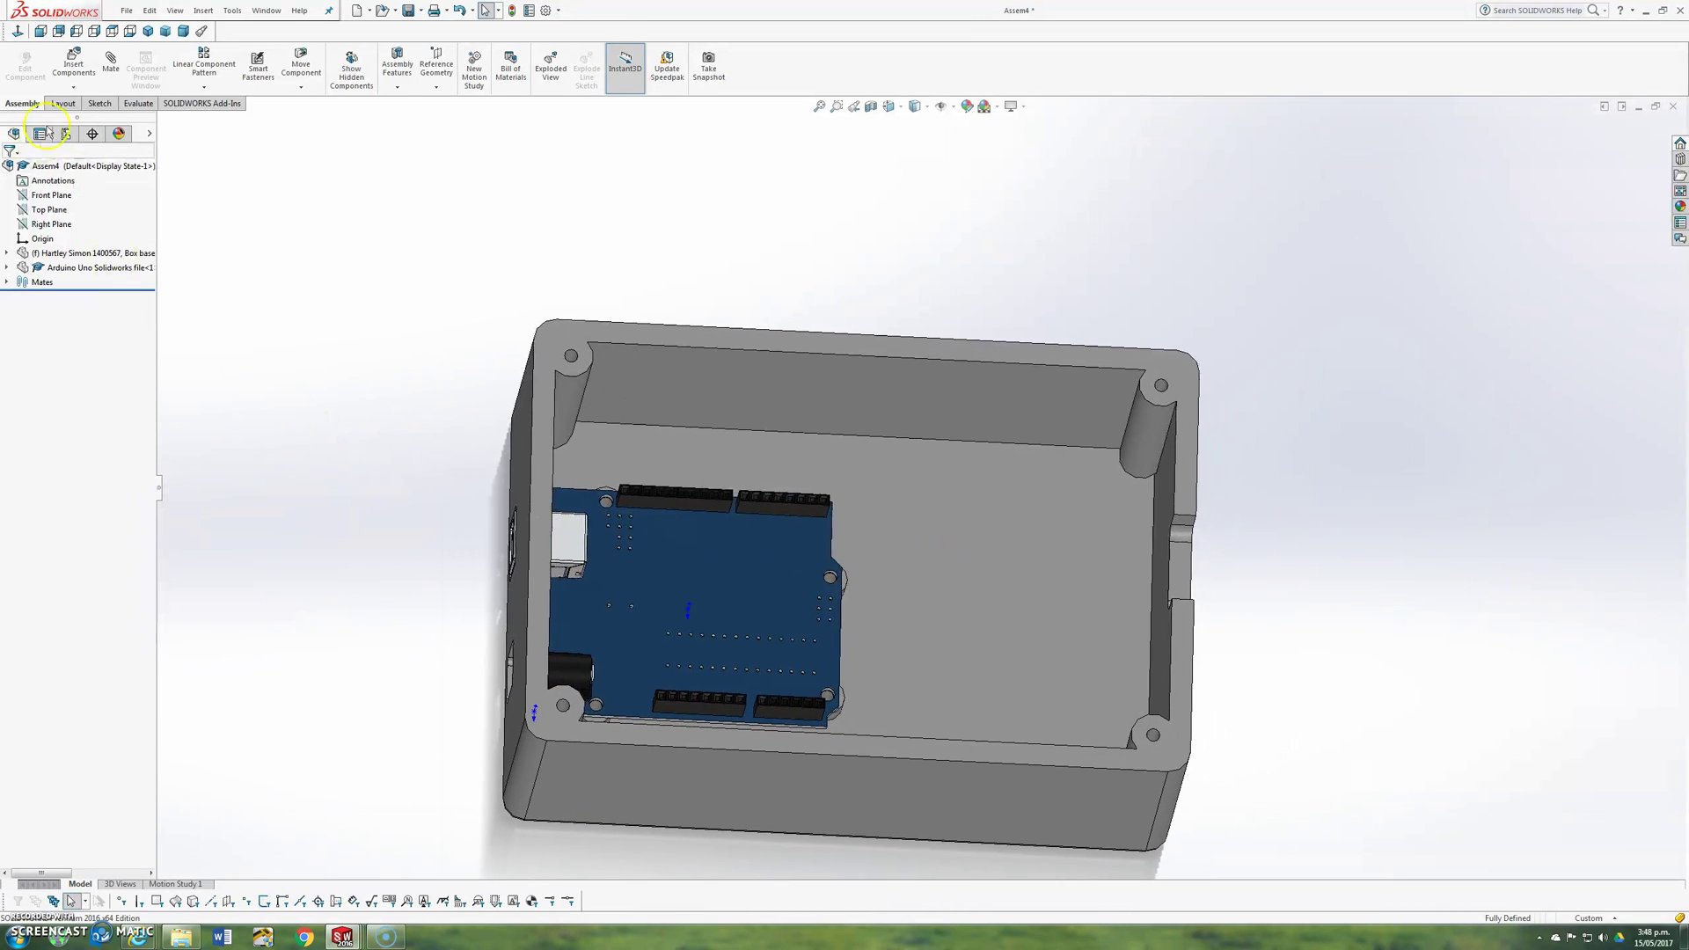
left_click(73, 66)
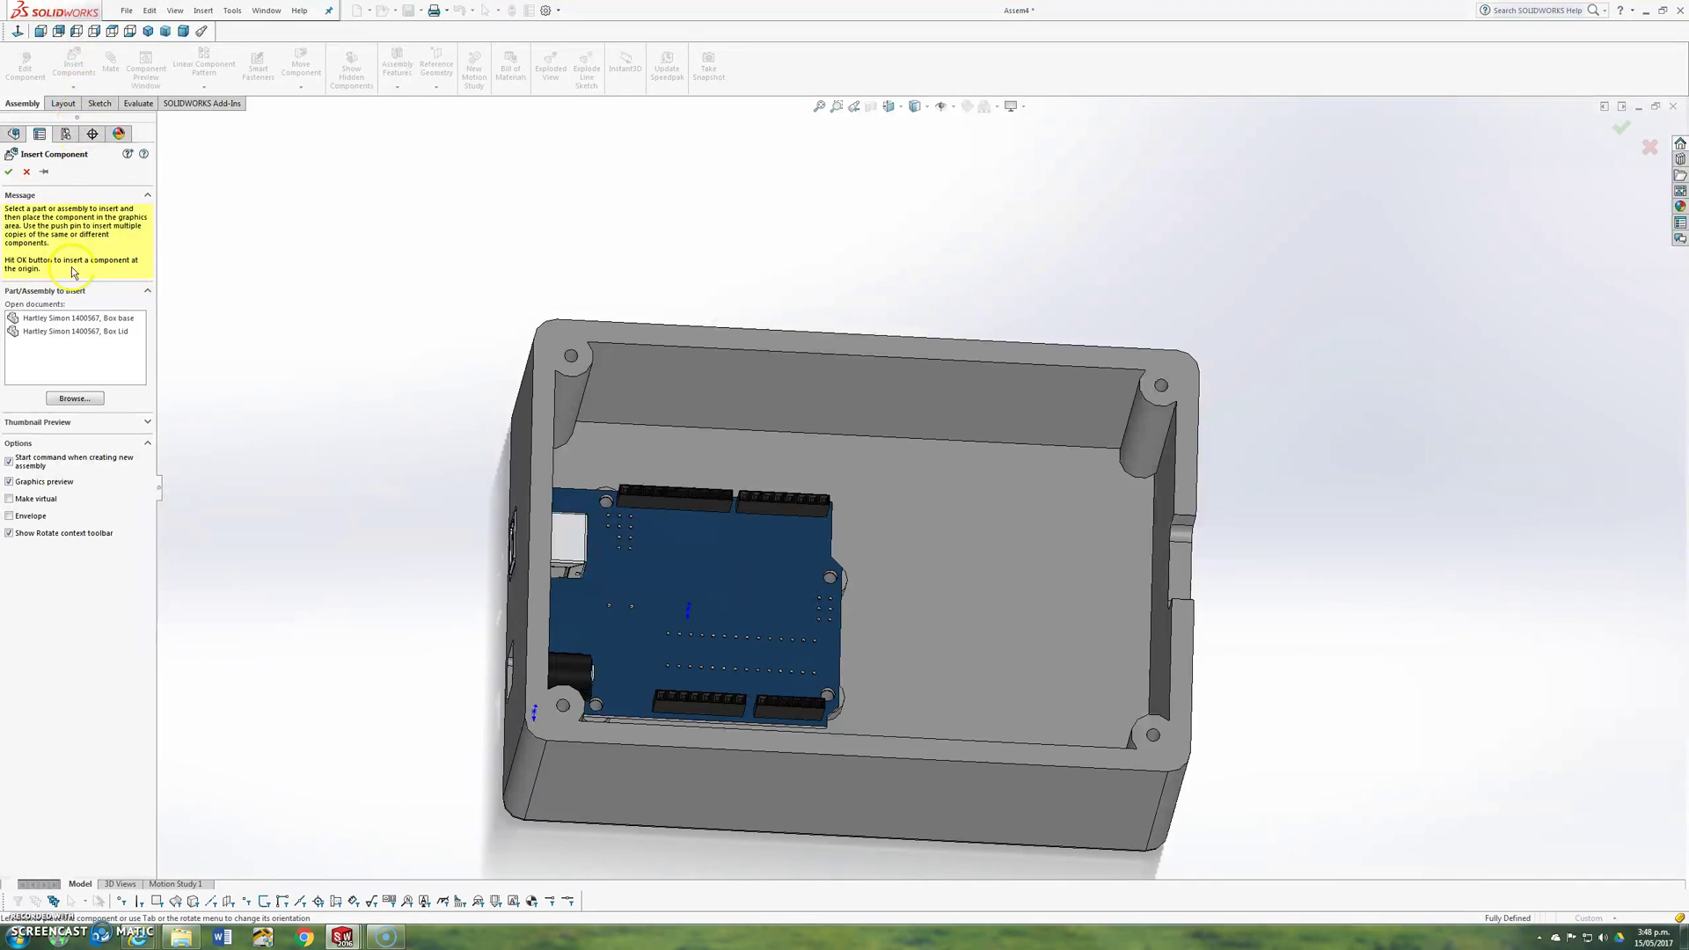
left_click(72, 332)
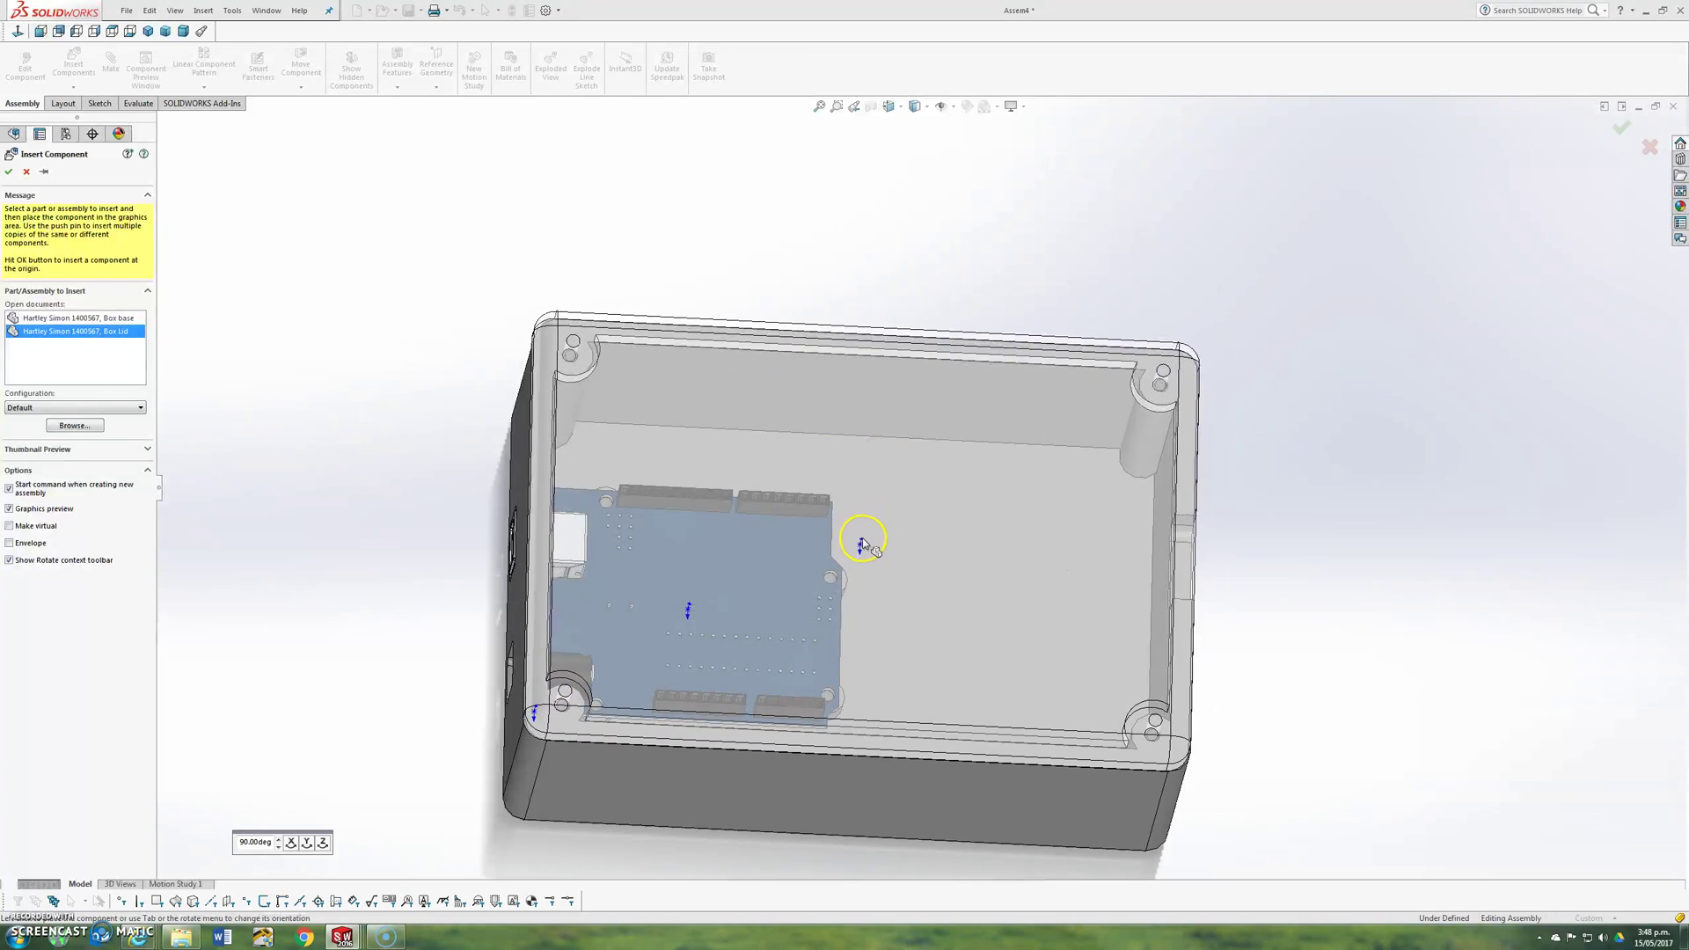
left_click(861, 533)
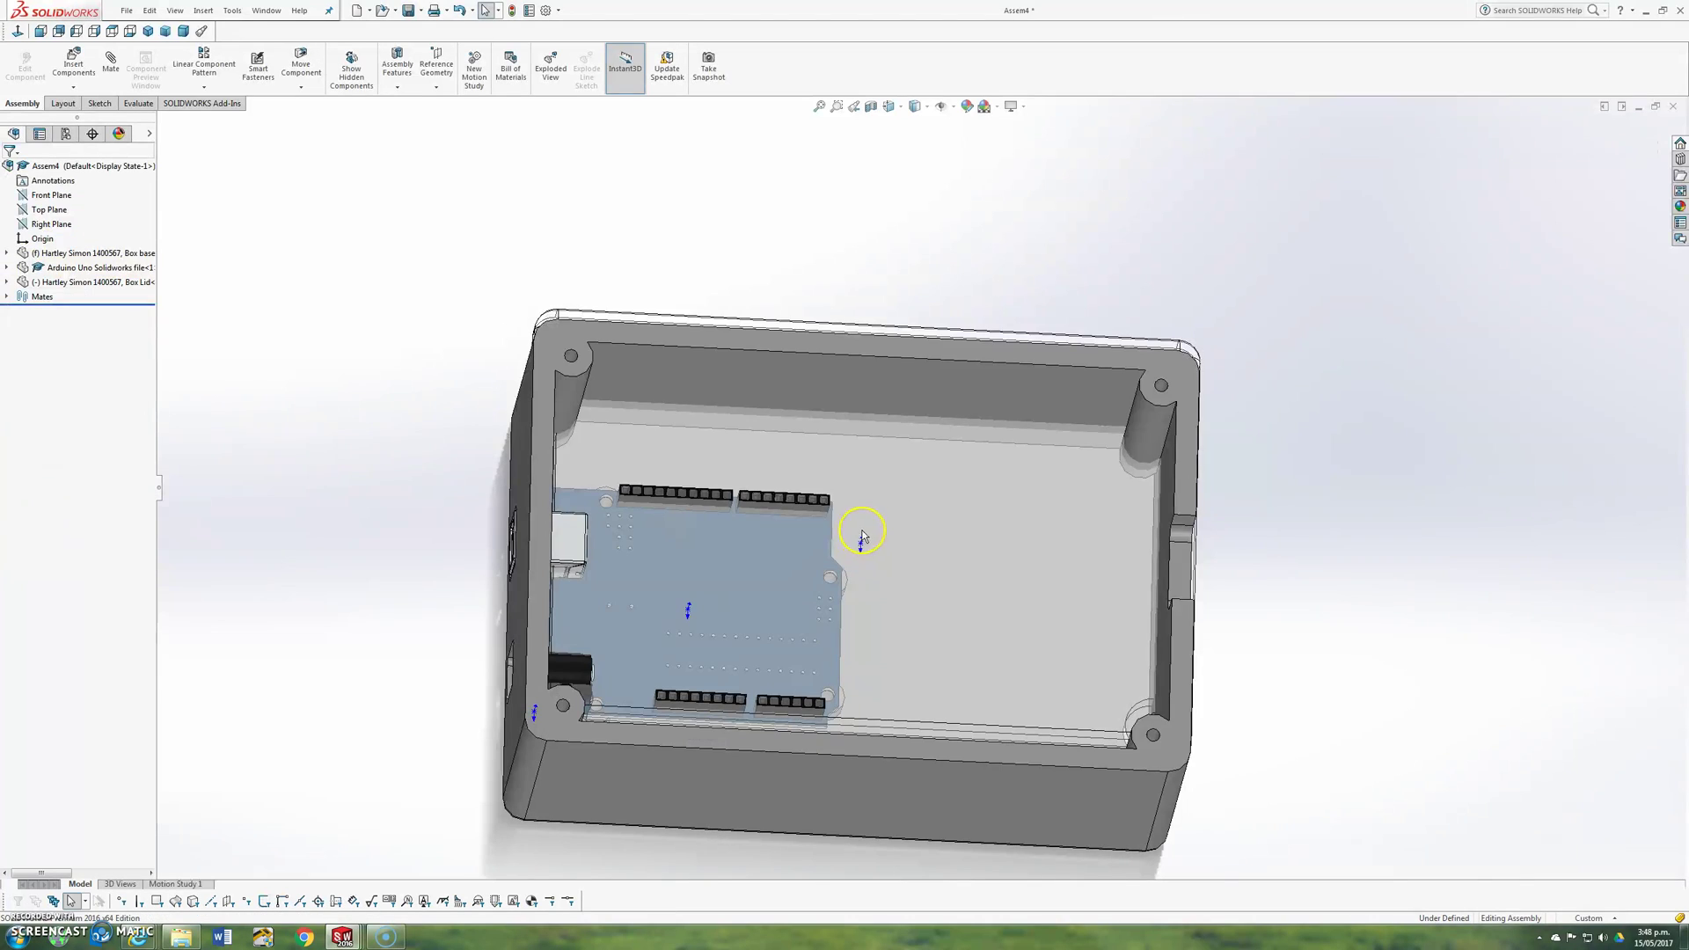
- Move the lid up so it rests just above the box base
middle_click_drag(483, 528, 524, 701)
left_click(502, 747)
left_click_drag(501, 747, 527, 526)
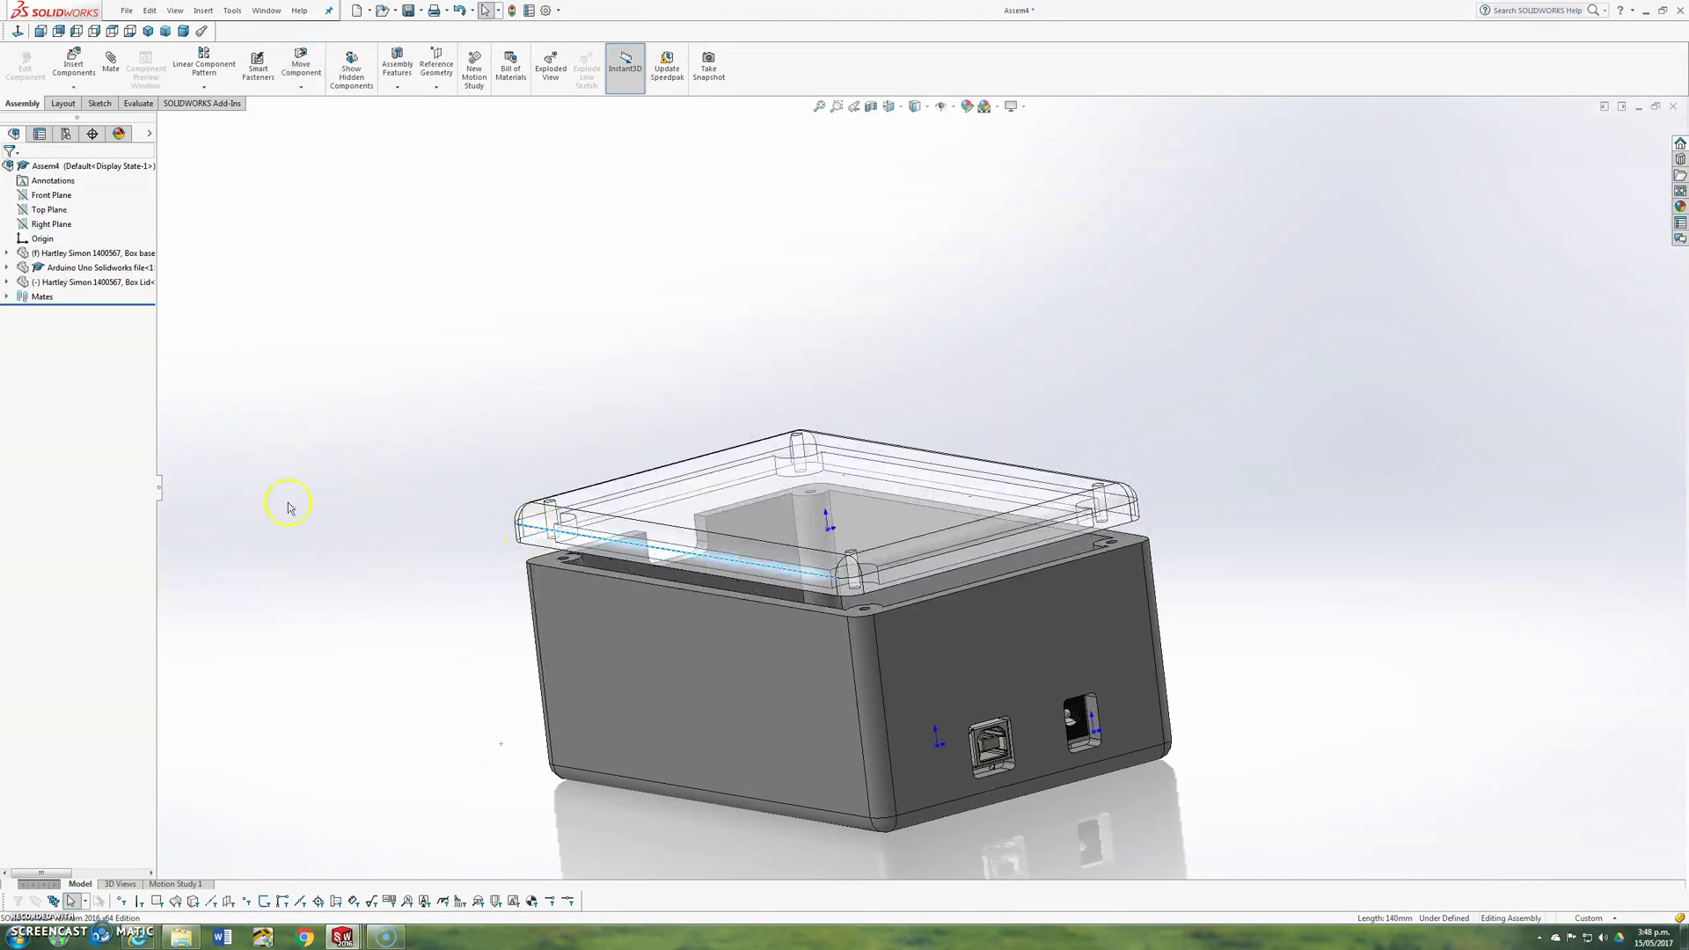
left_click(350, 508)
left_click(865, 525)
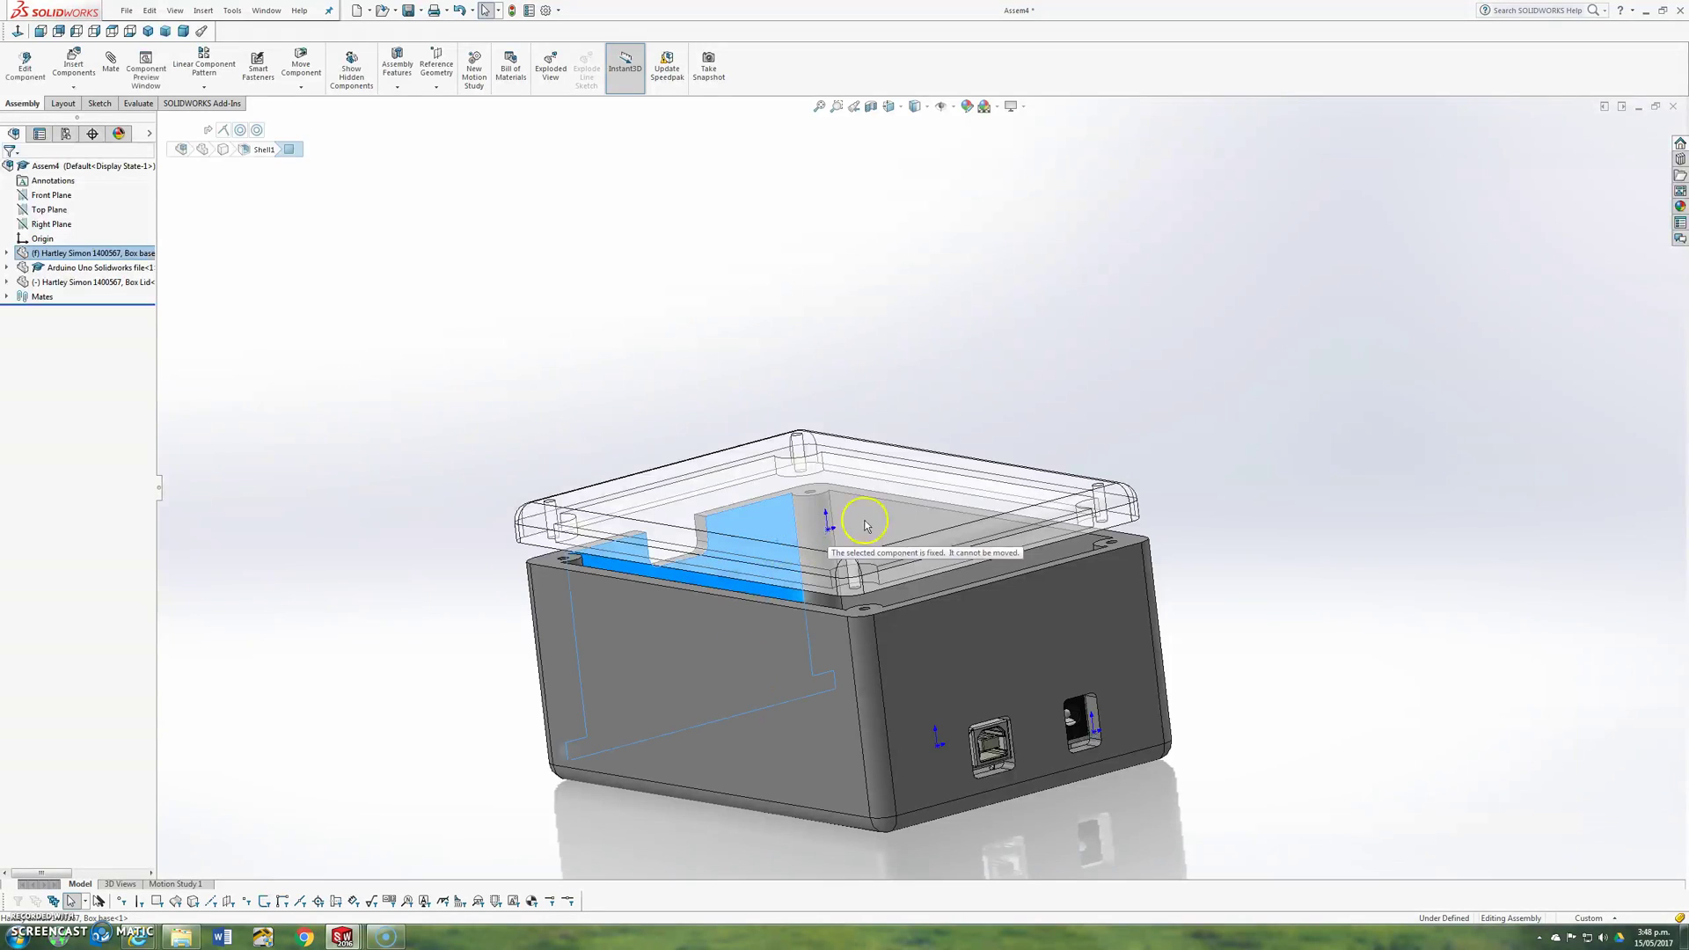
left_click_drag(872, 513, 853, 475)
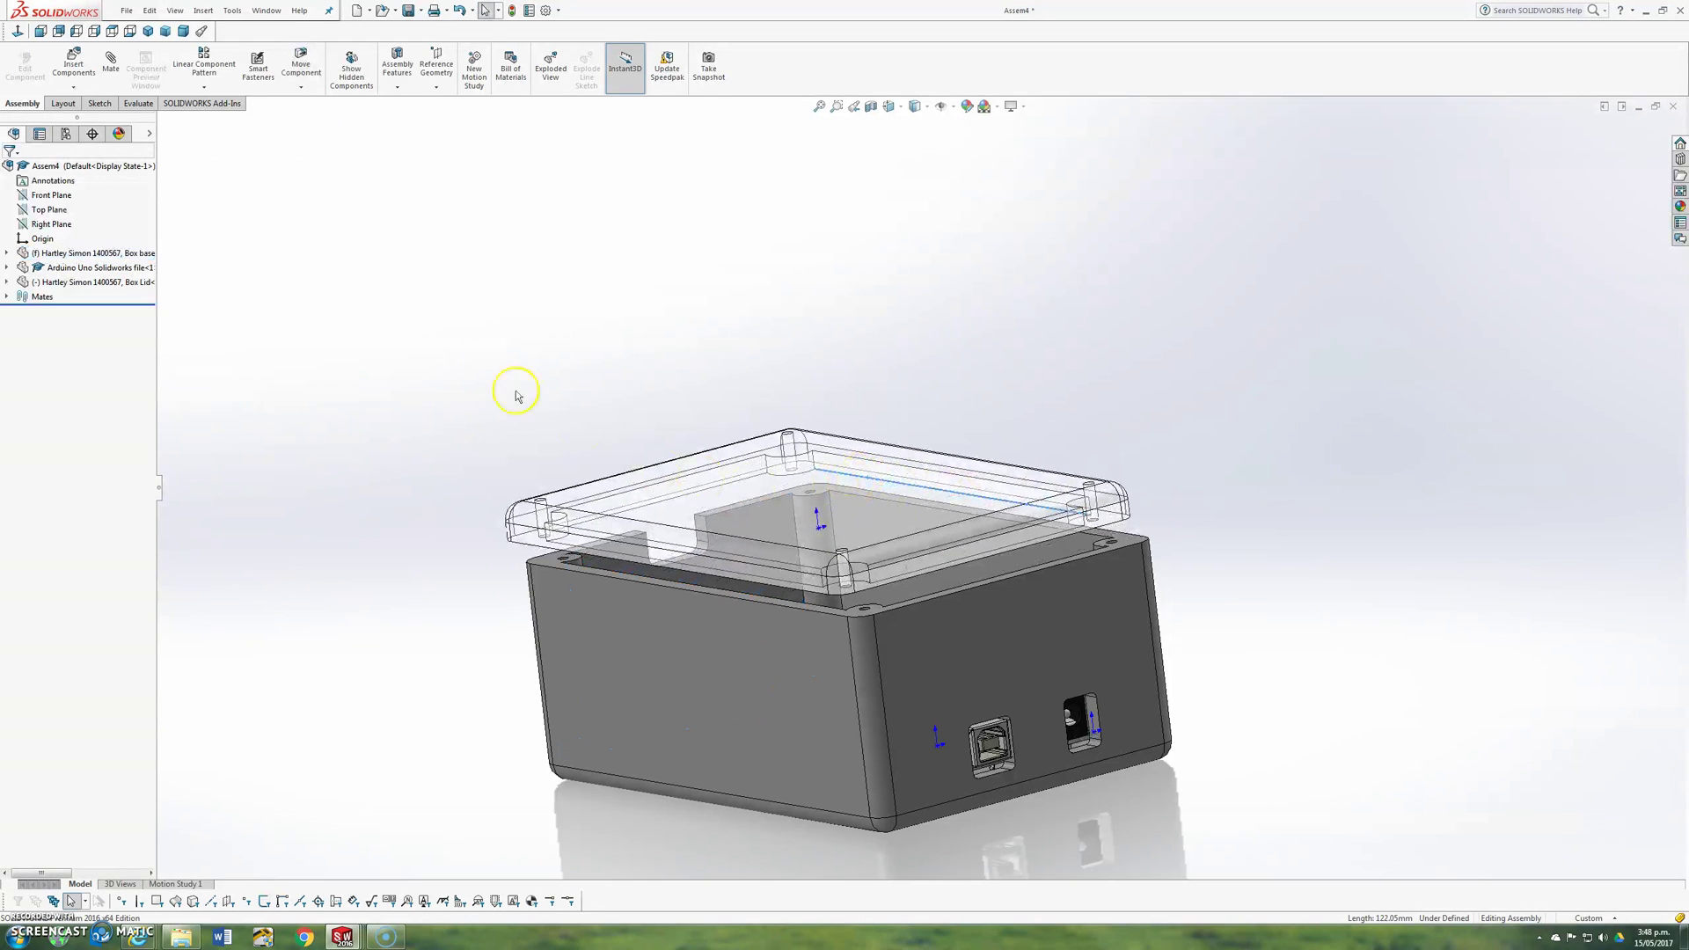
- Mate the box's front face coincident with the matching lid face
left_click(111, 65)
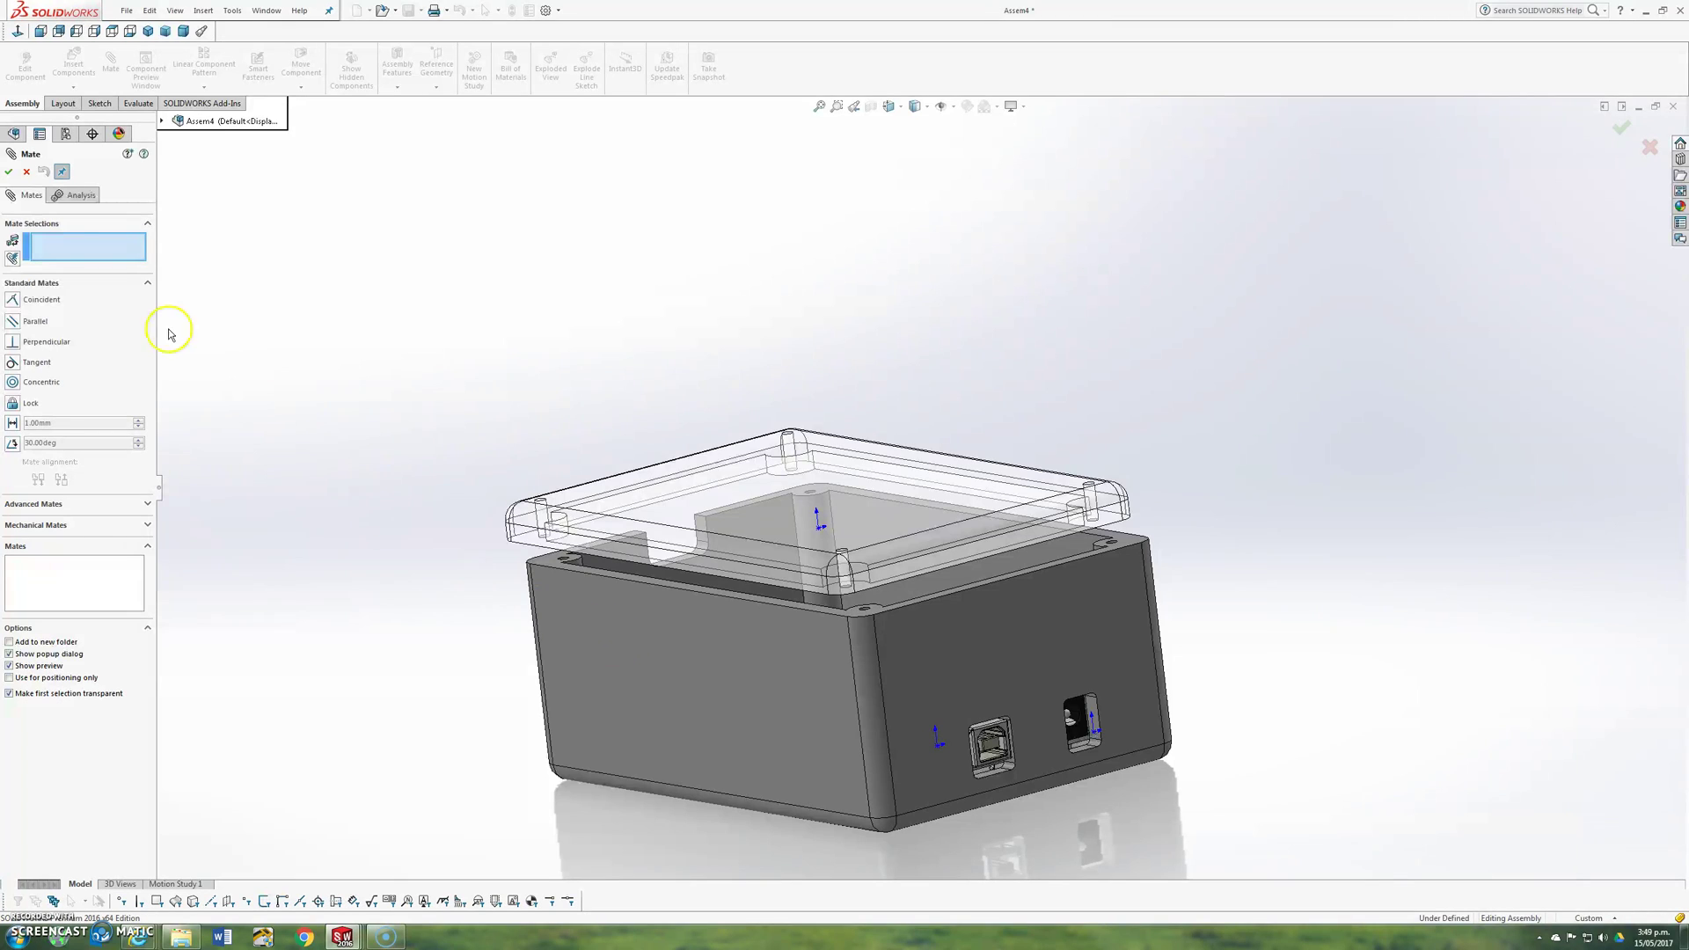
left_click(599, 648)
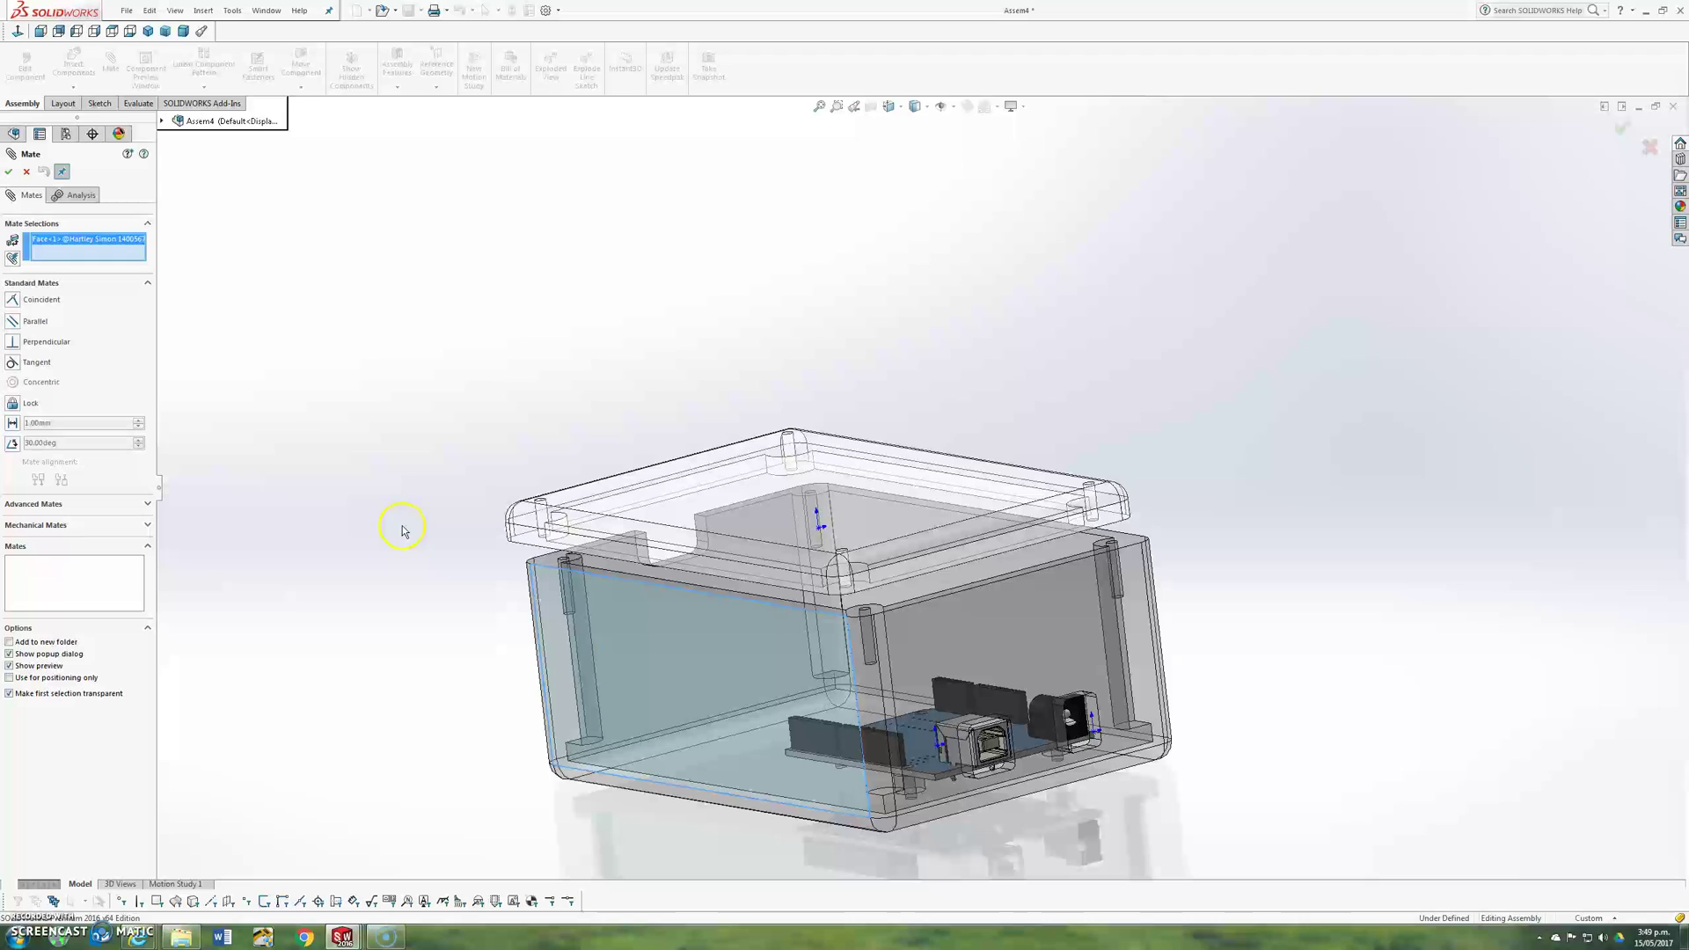
scroll(490, 539, "down", 5)
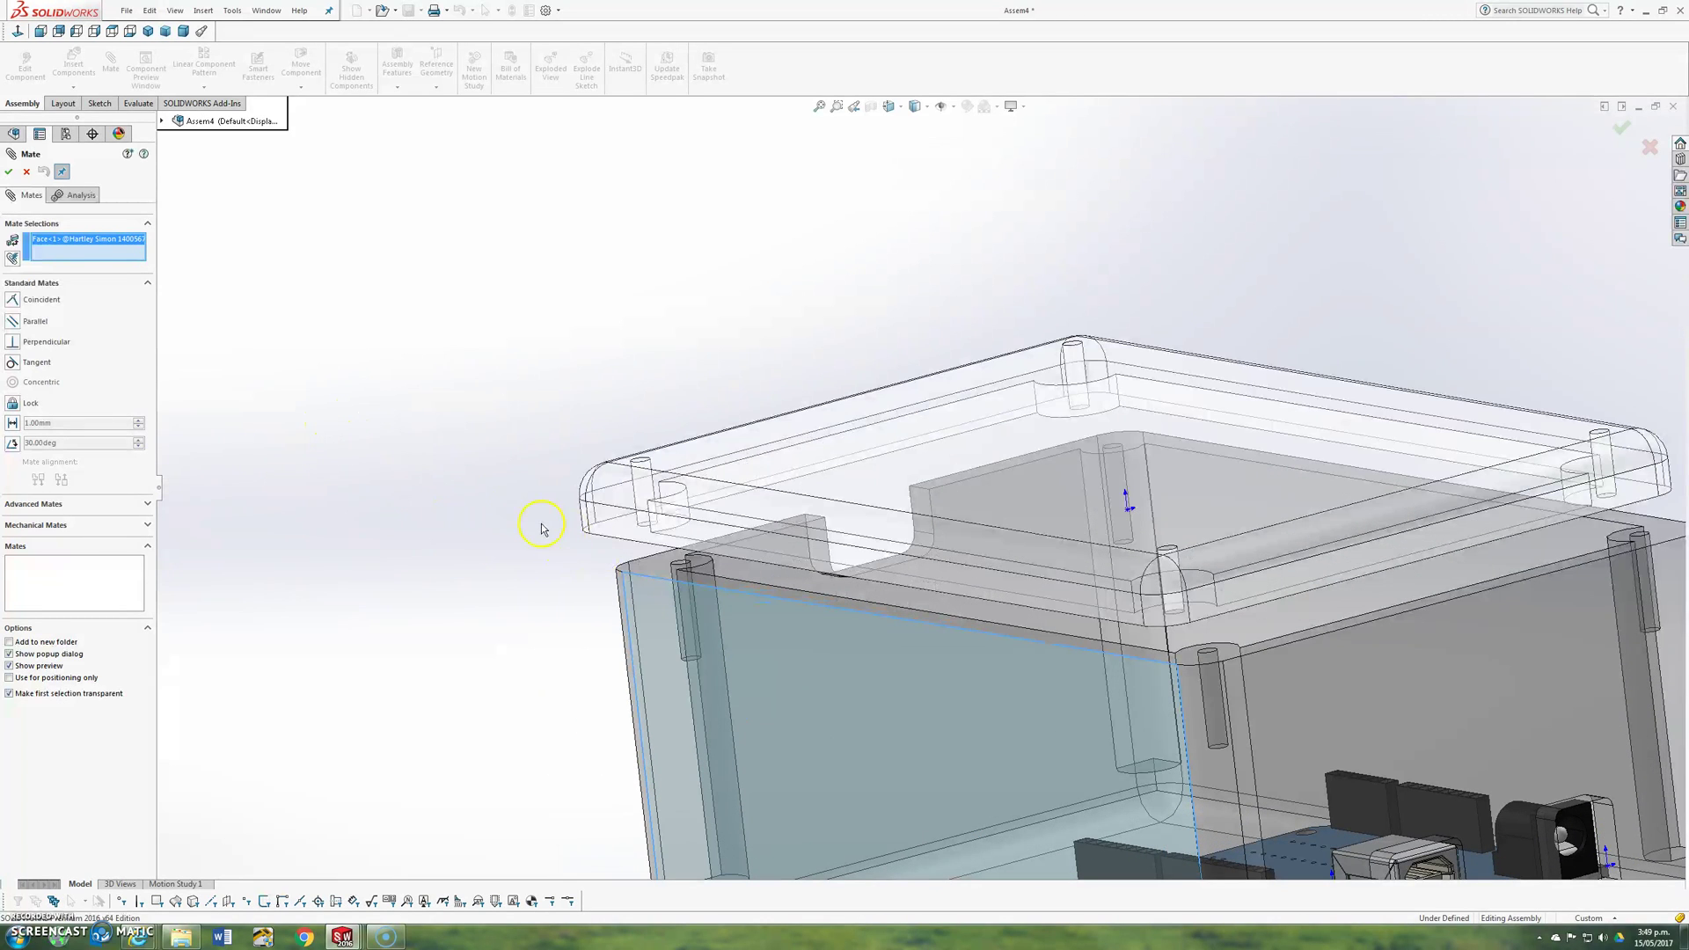
left_click(17, 302)
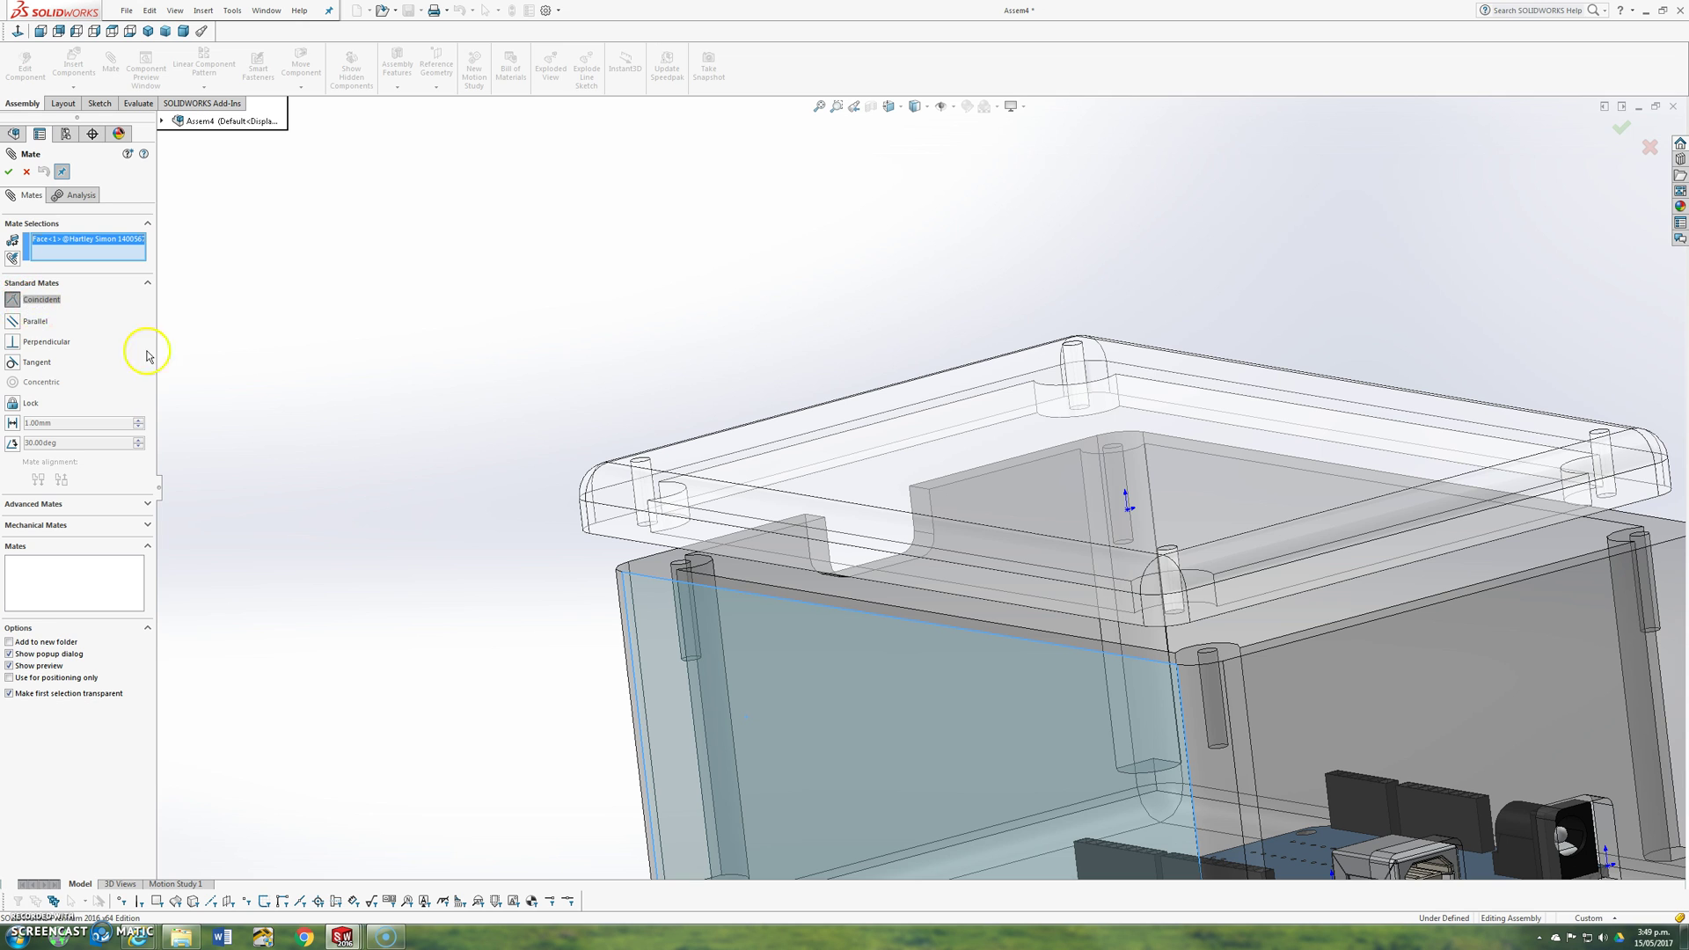
left_click(616, 530)
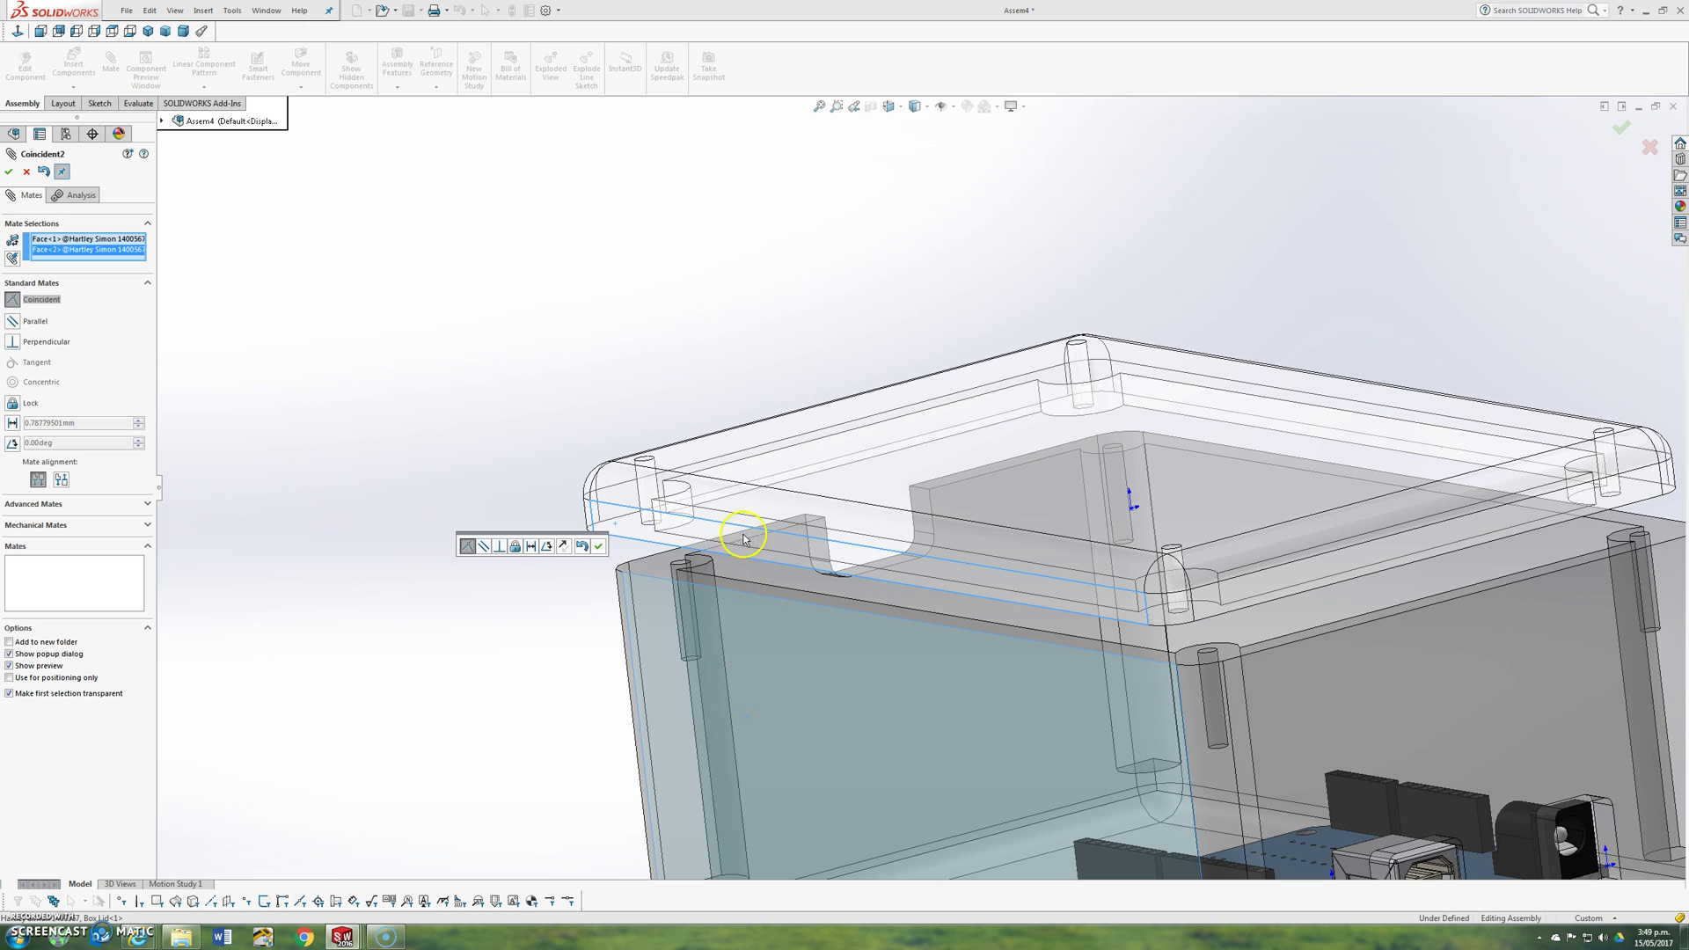
left_click(598, 547)
- Add a second coincident mate between the box's other side face and the lid's side face
scroll(1084, 596, "up", 2)
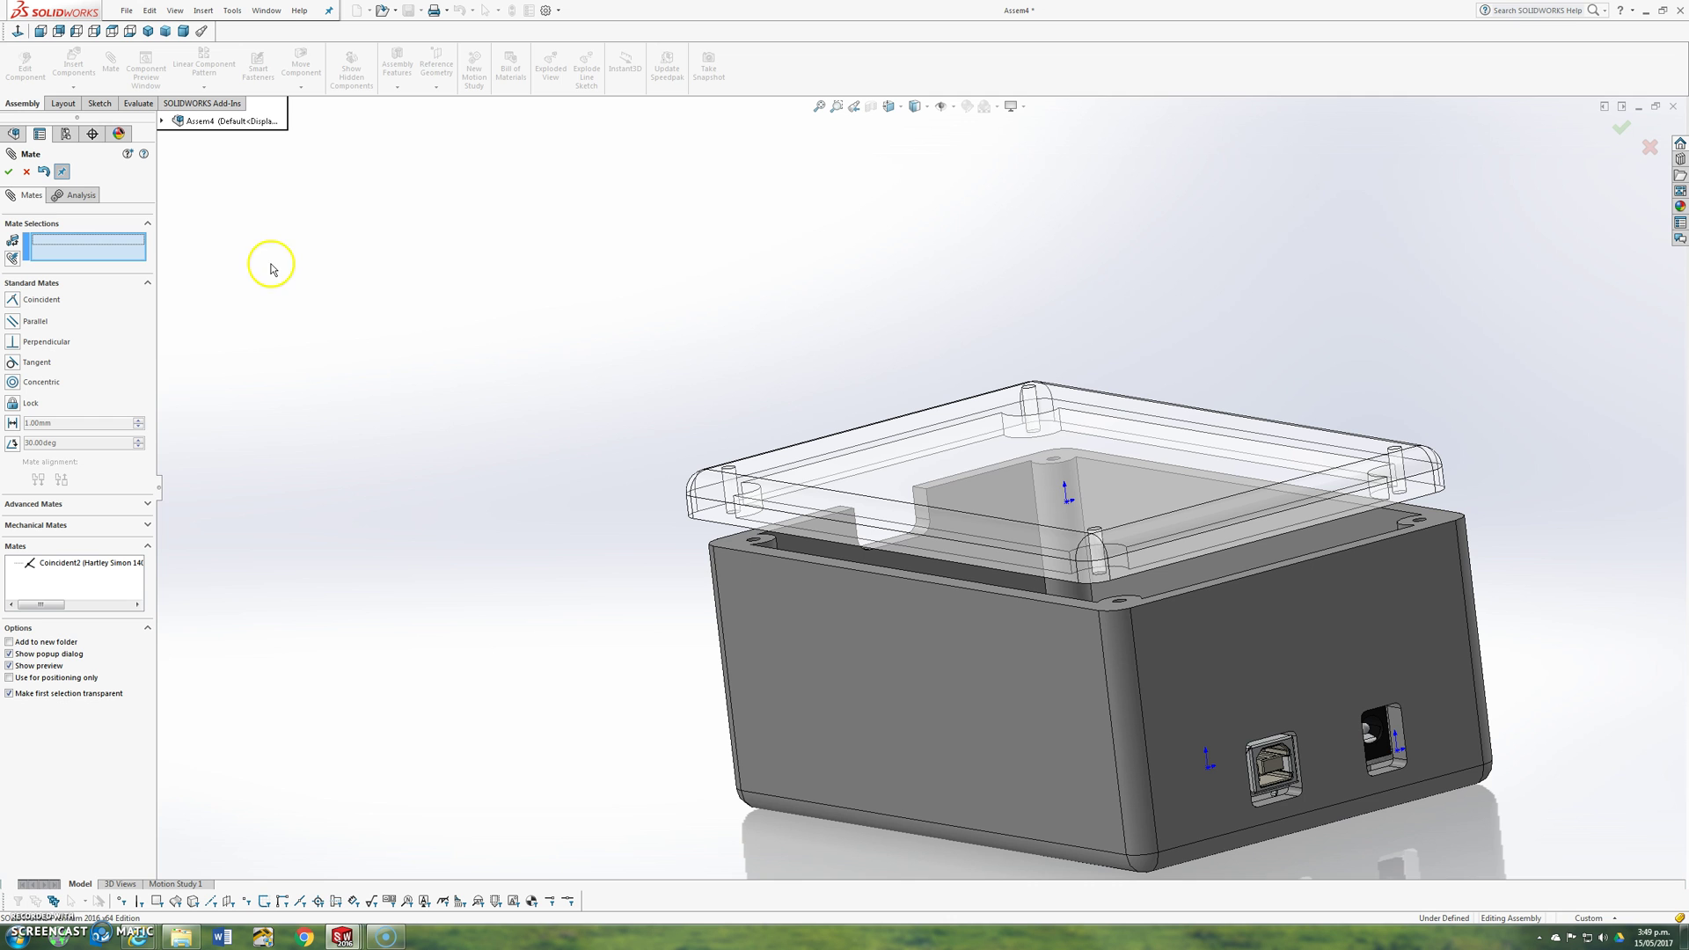
left_click(1251, 610)
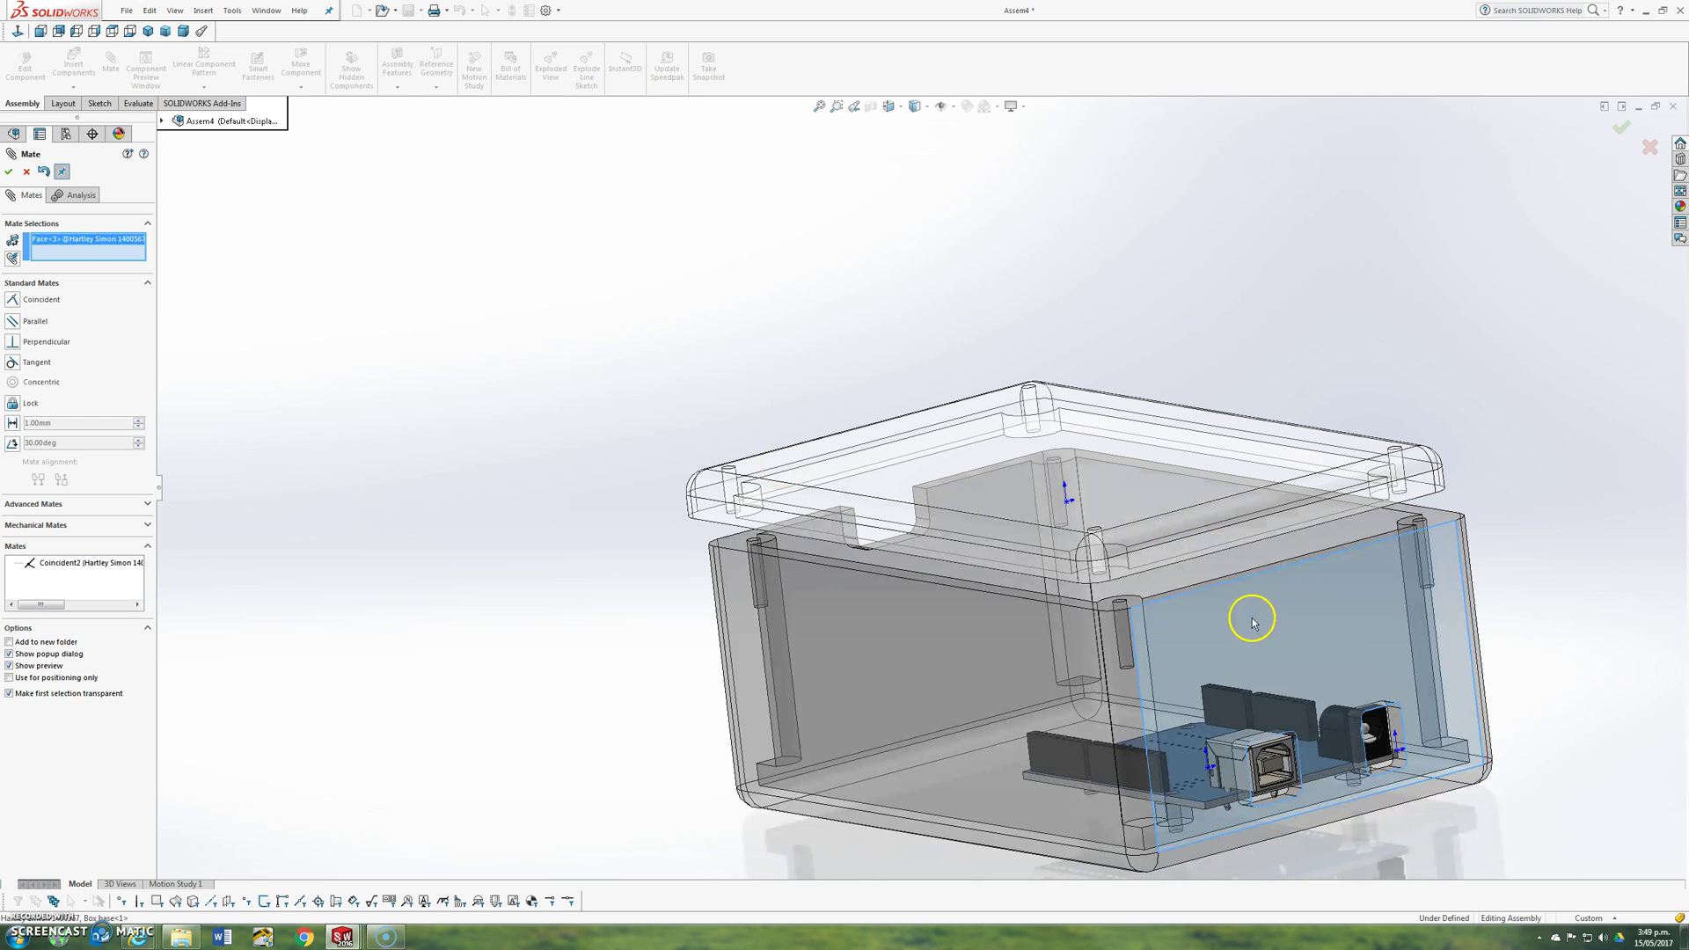
key("Up")
key("ctrl+8")
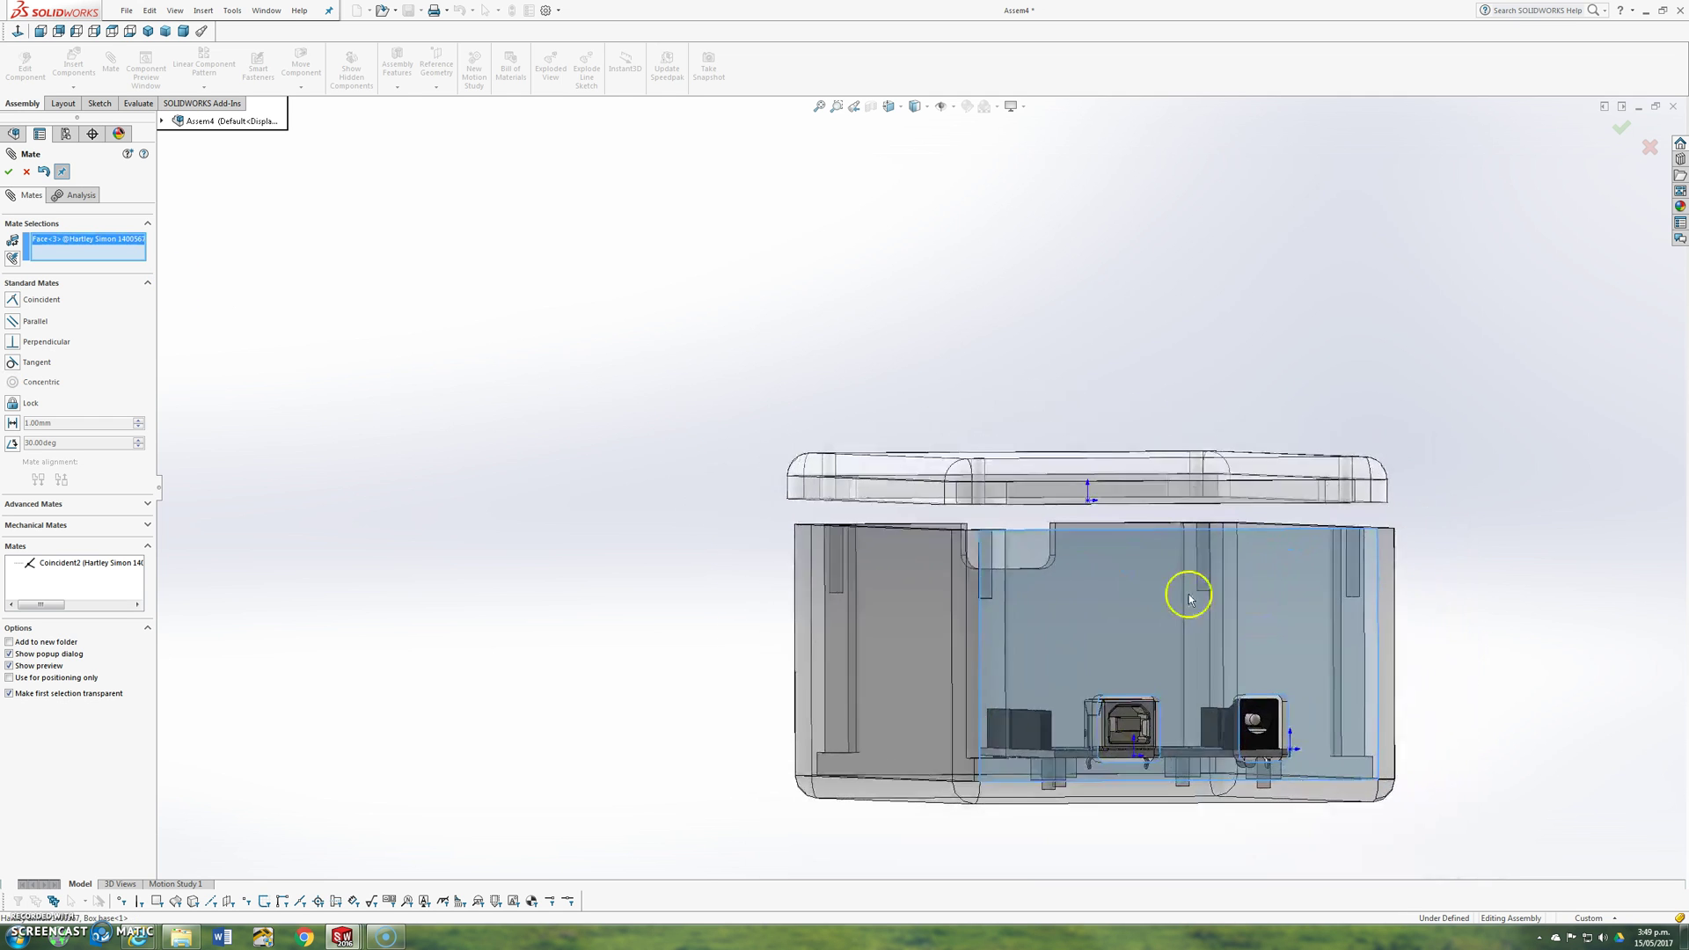
left_click(1043, 503)
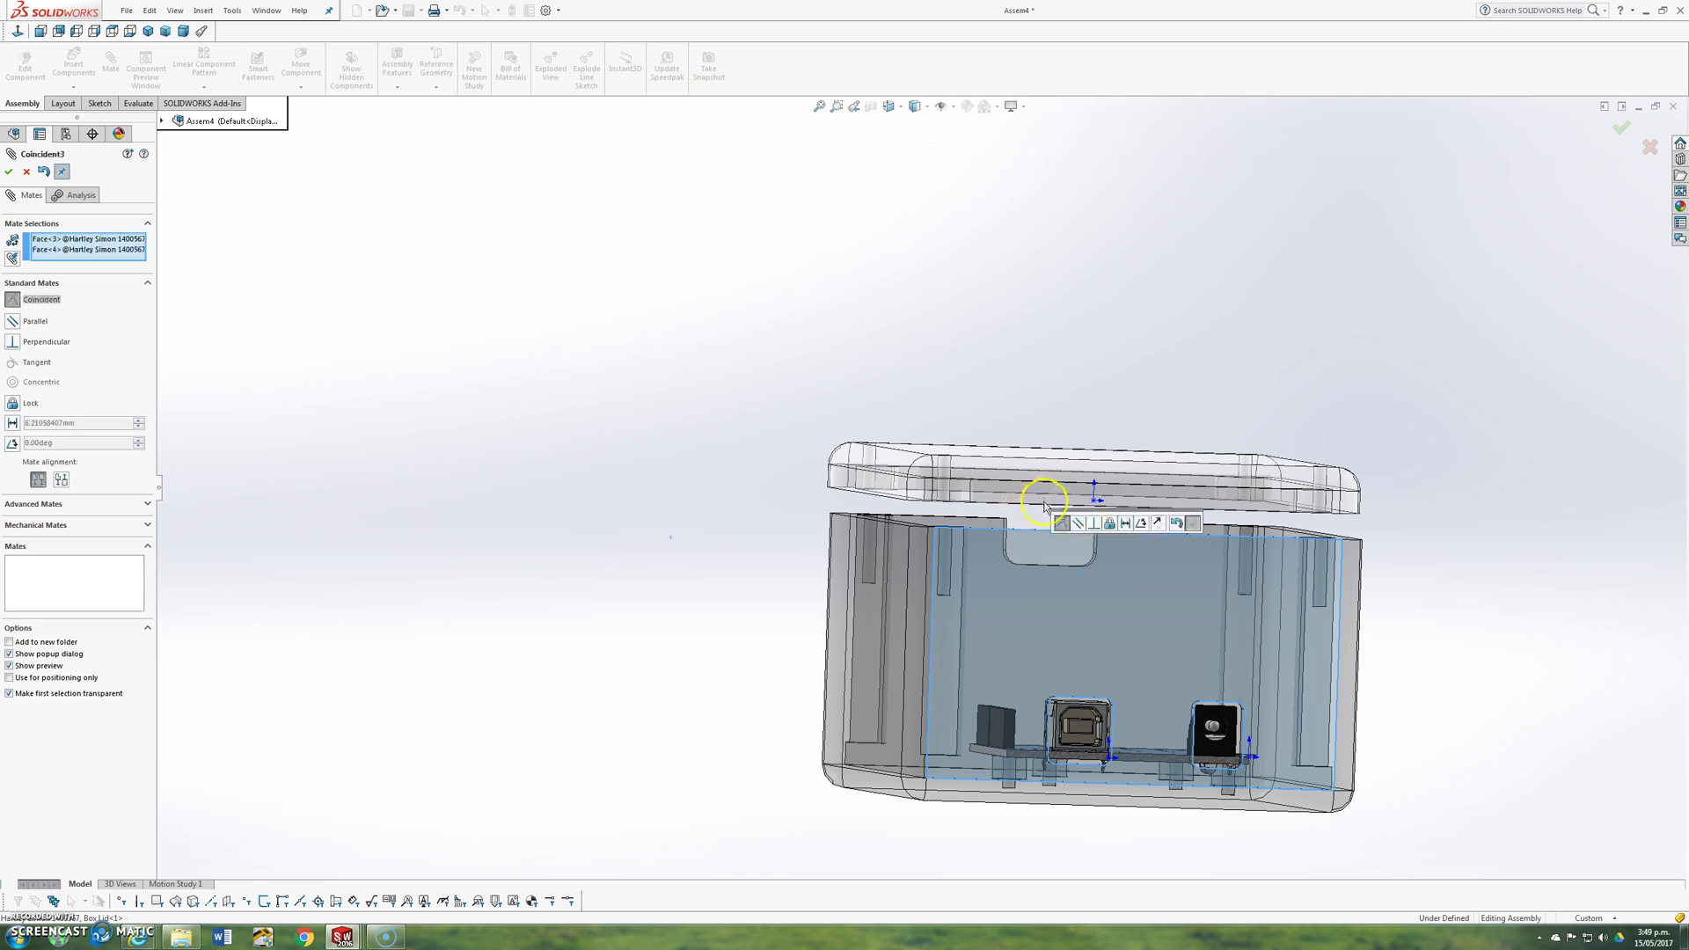
middle_click_drag(1143, 540, 1185, 554)
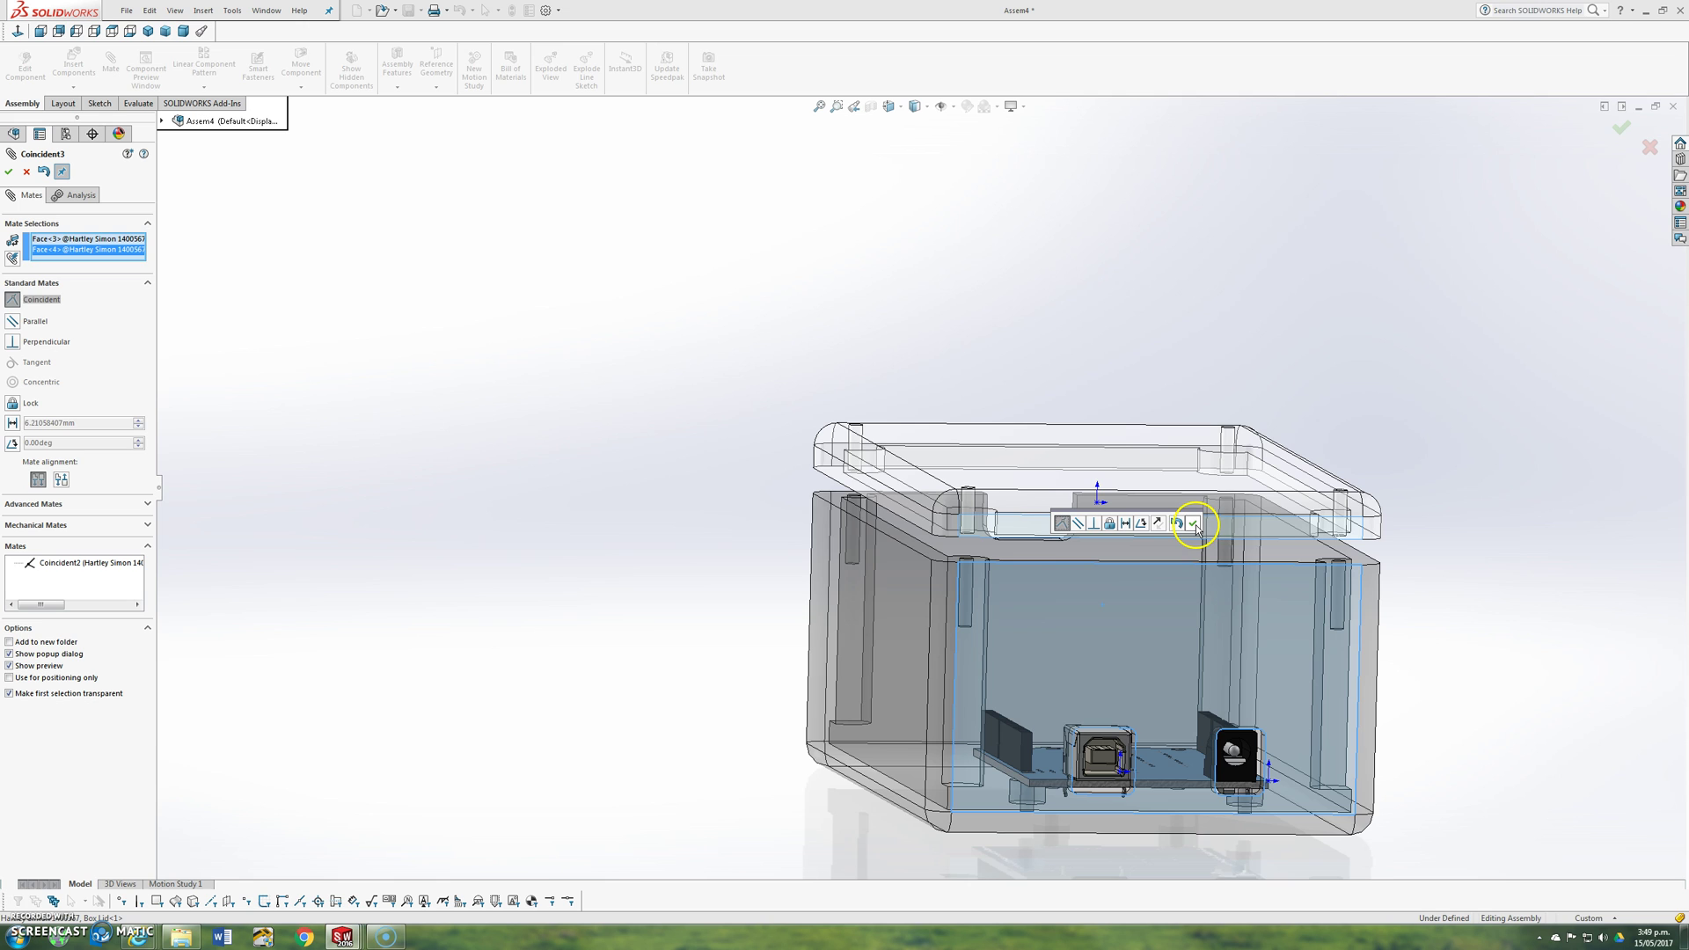
left_click(1192, 524)
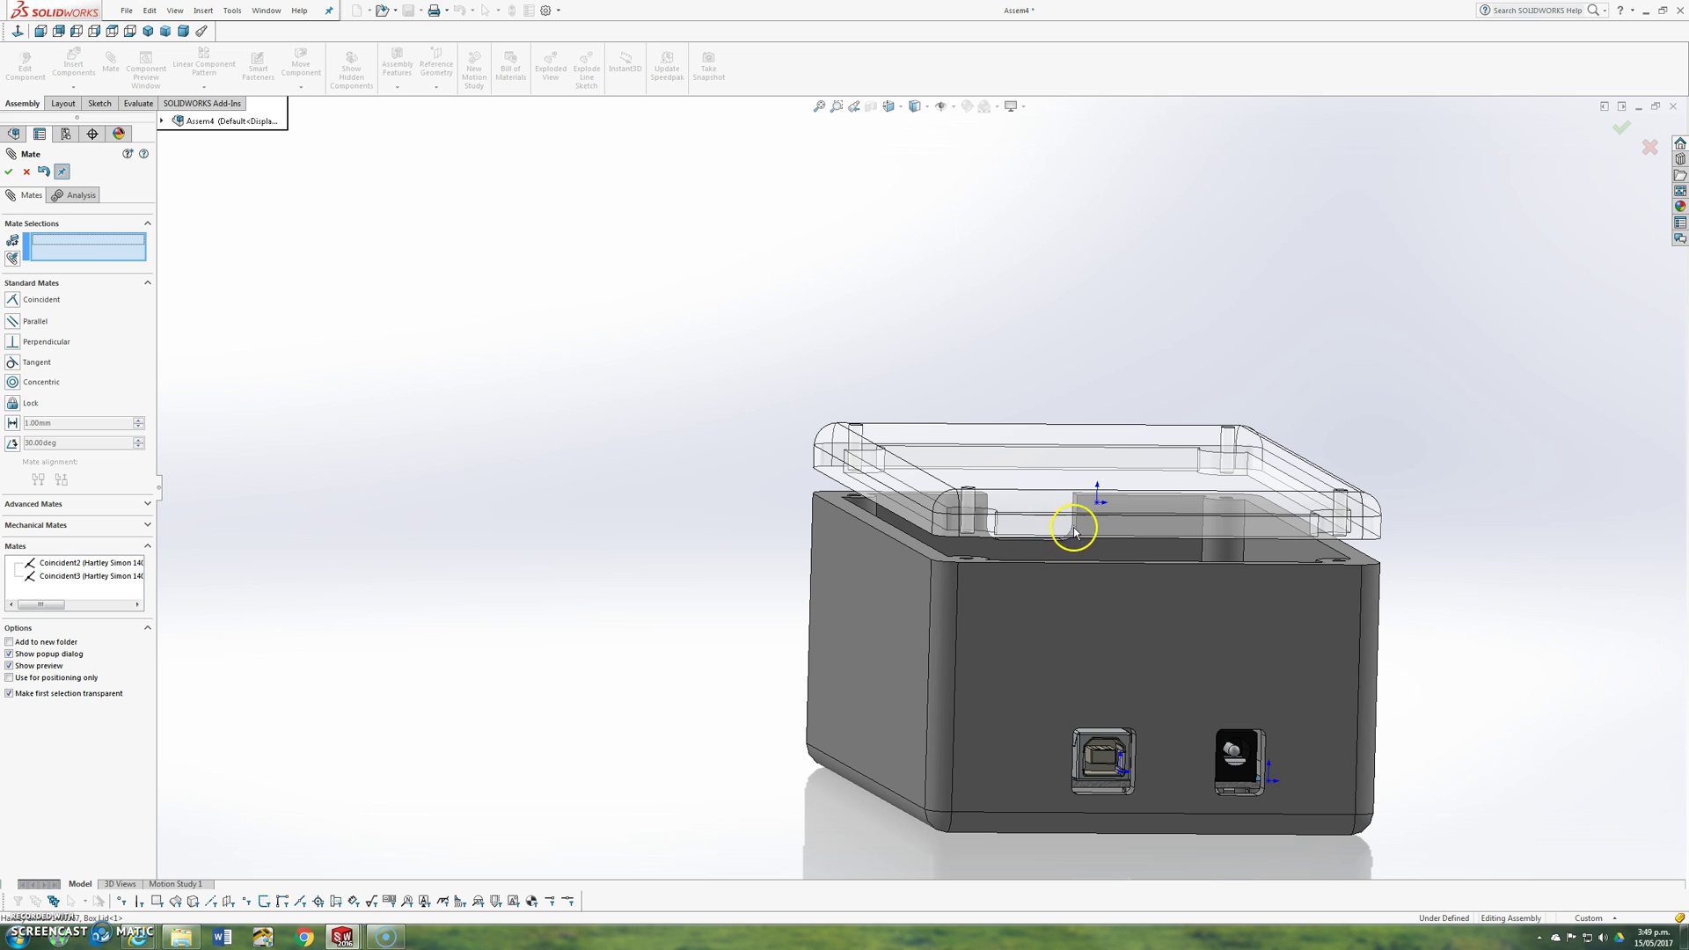
- Close Mate and drag the lid upward so it floats well clear of the box base
left_click(9, 172)
left_click(878, 503)
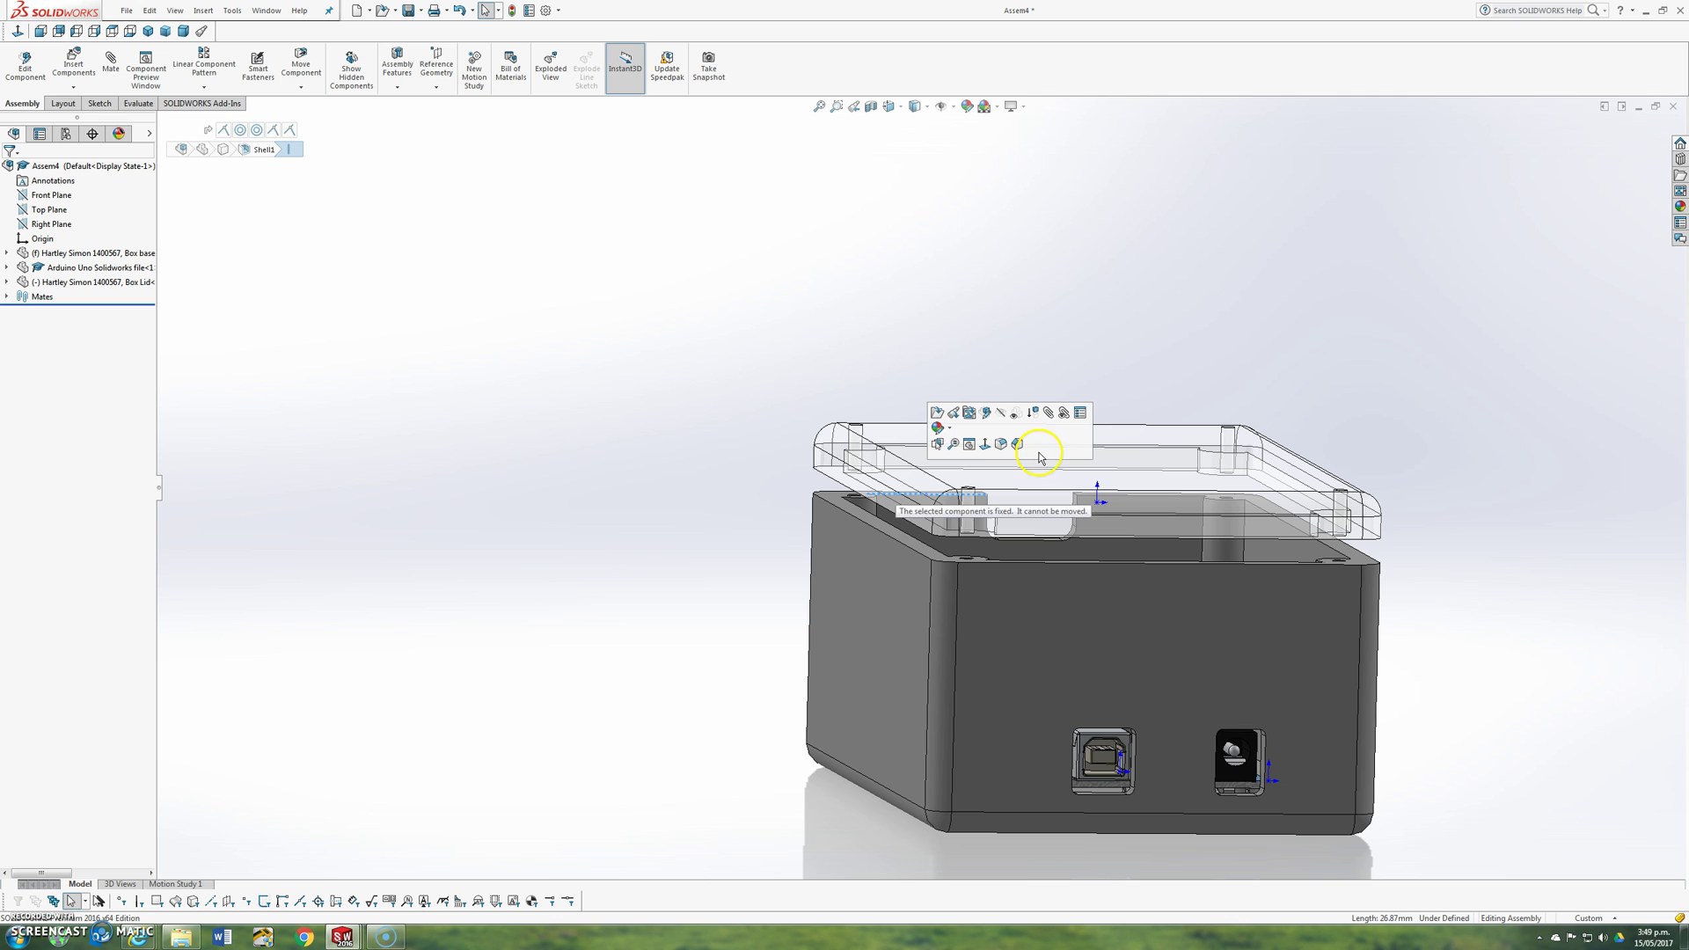
left_click(996, 445)
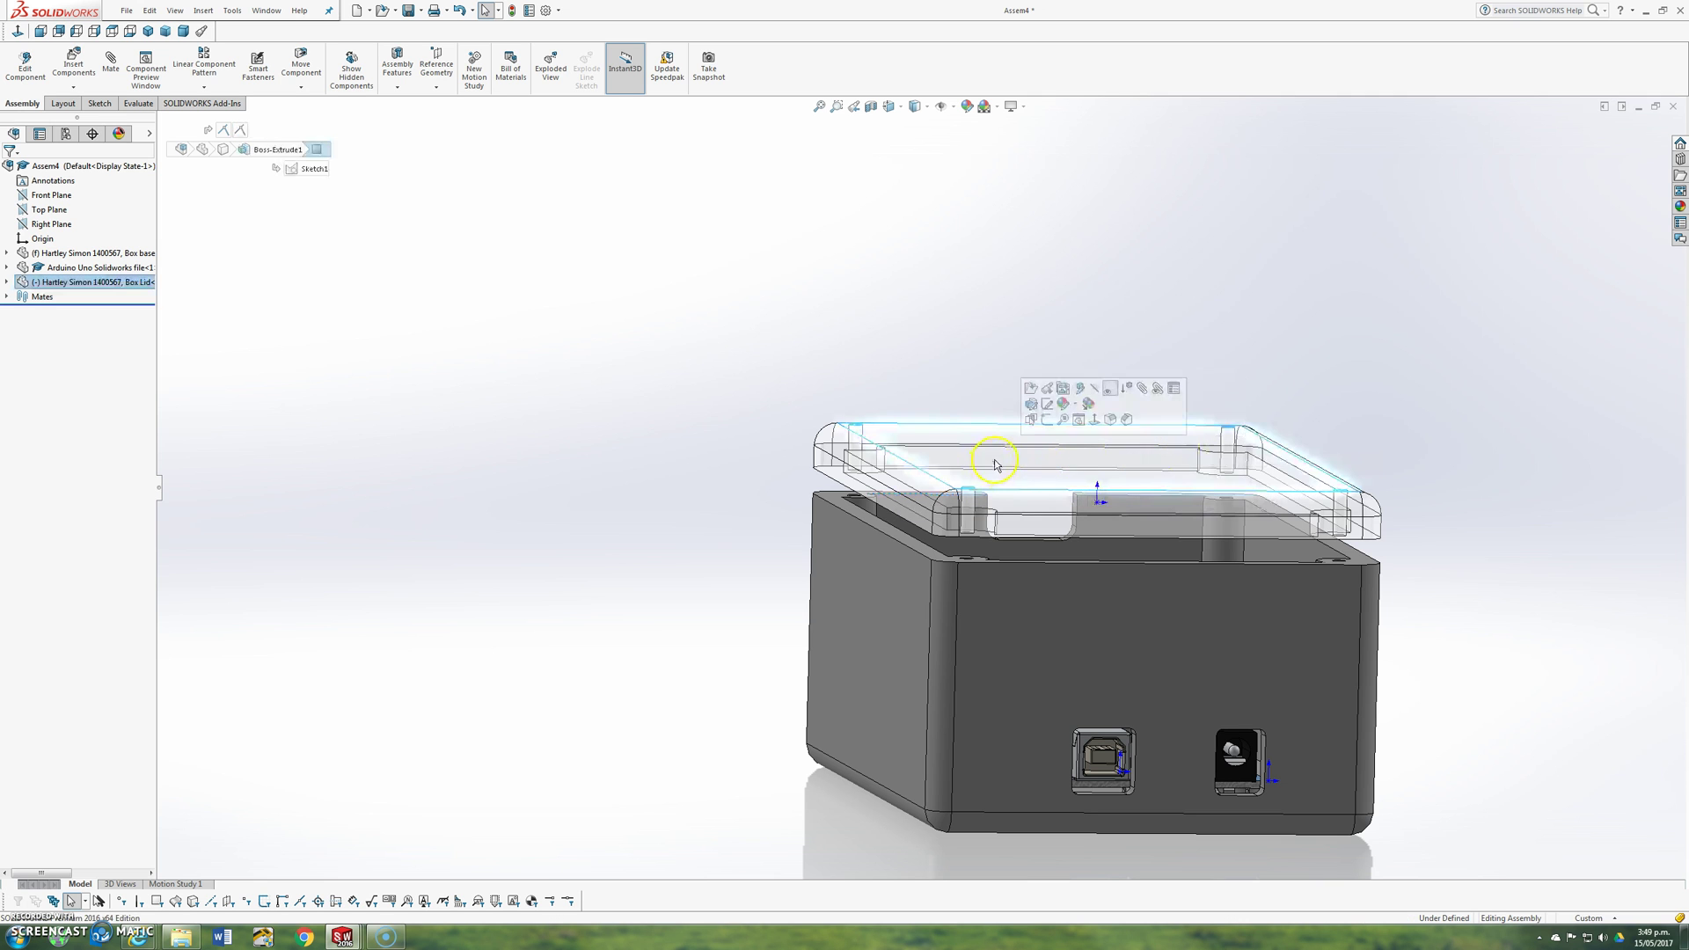
left_click_drag(996, 445, 1047, 248)
key("Escape")
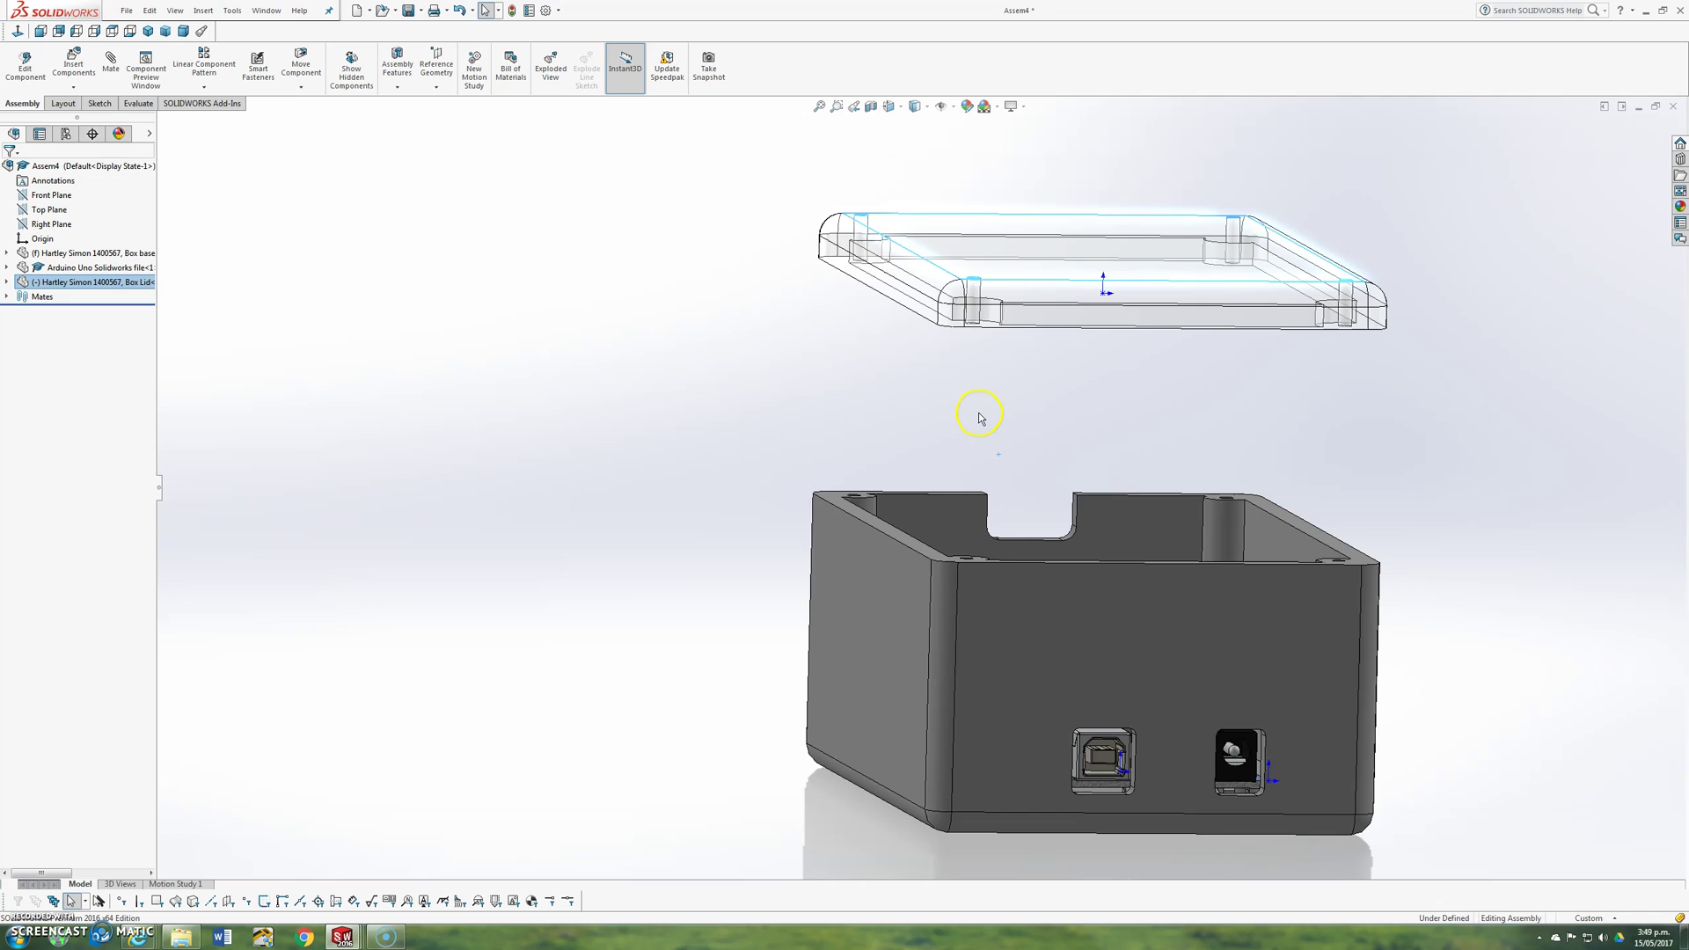
mouse_move(980, 417)
middle_mouse_down()
mouse_move(863, 415)
mouse_move(960, 398)
middle_mouse_up()
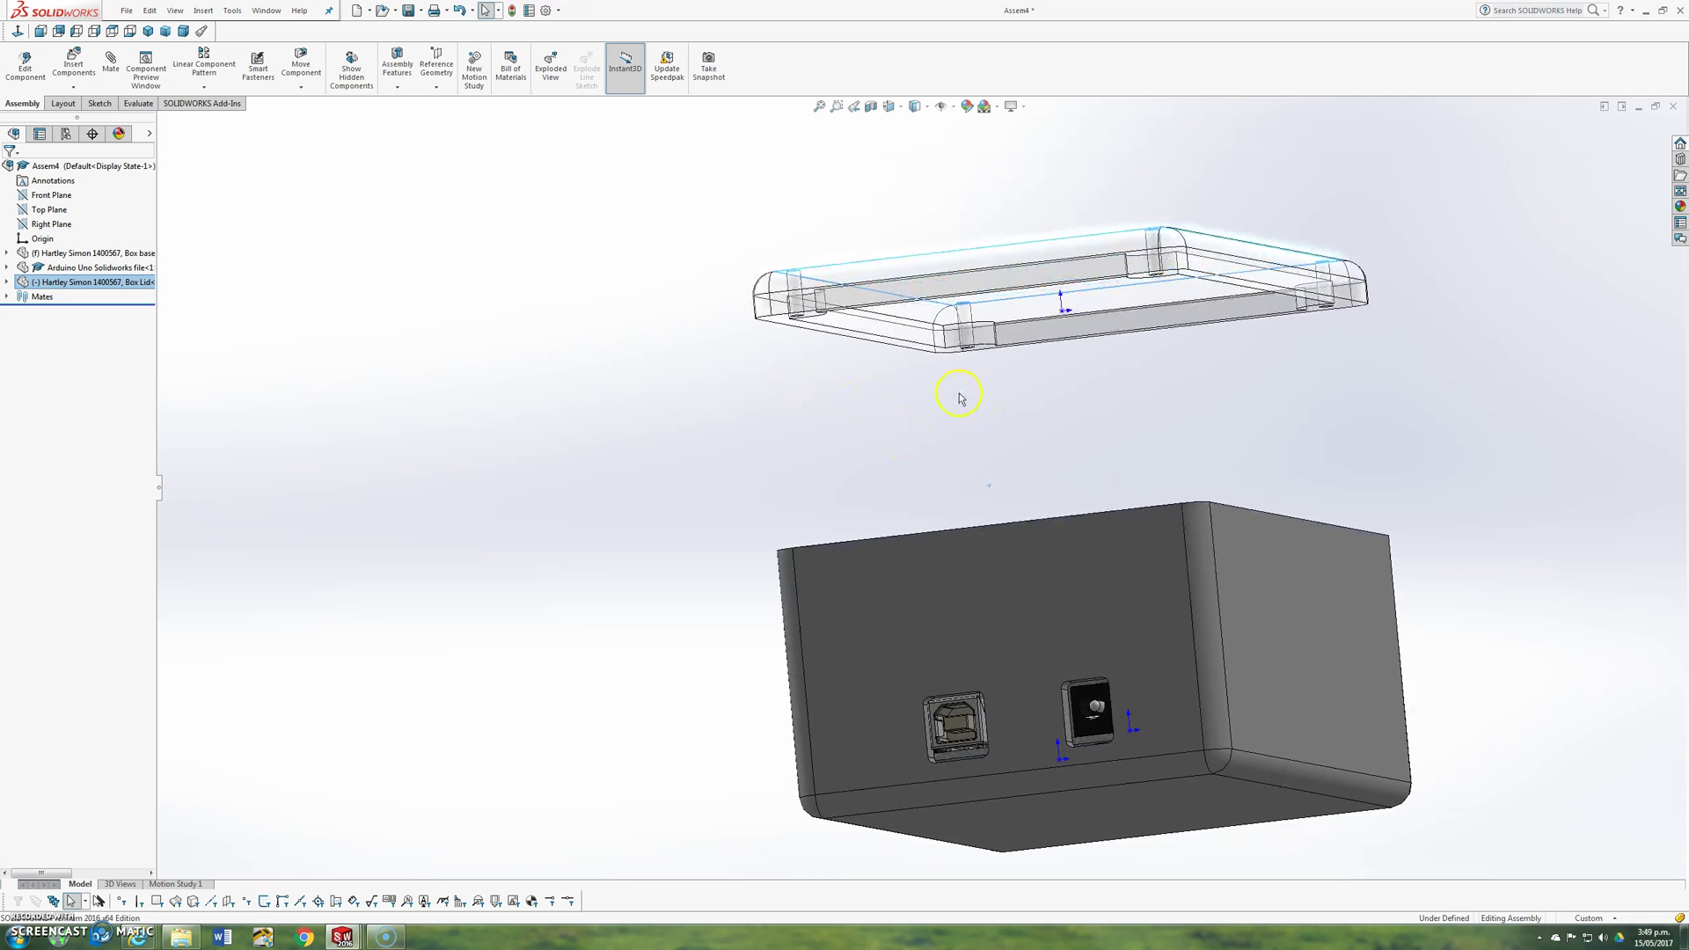
- Start a new coincident mate, then clear the trial lid face selections
left_click(108, 69)
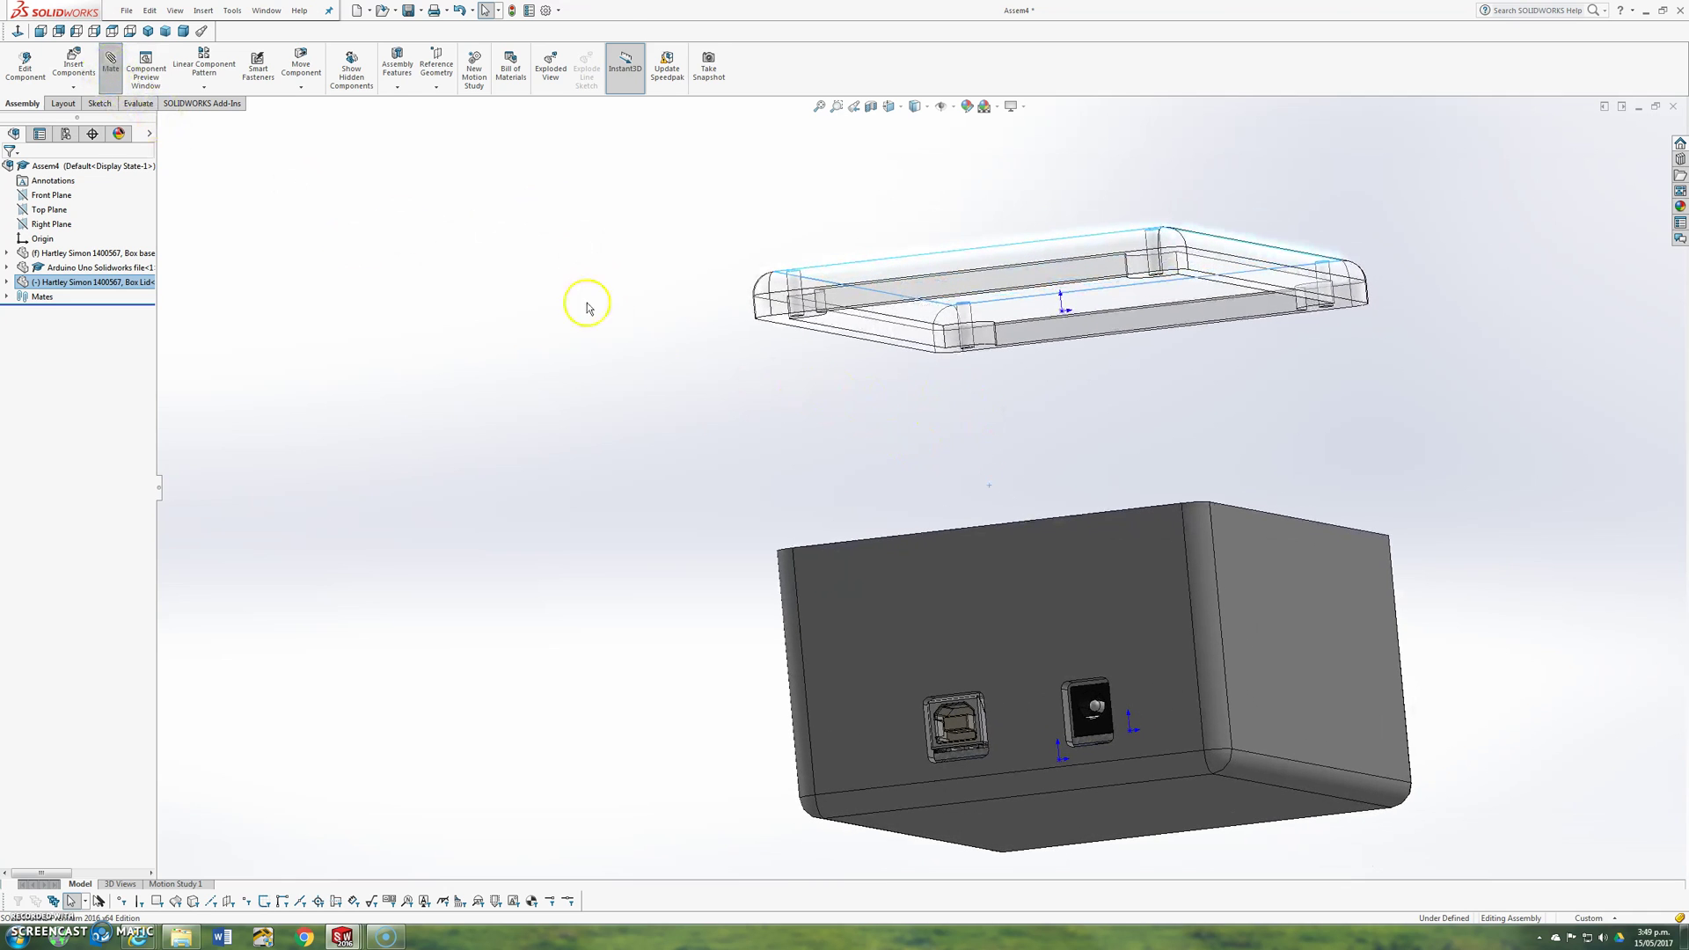
left_click(779, 324)
middle_click_drag(779, 324, 773, 317)
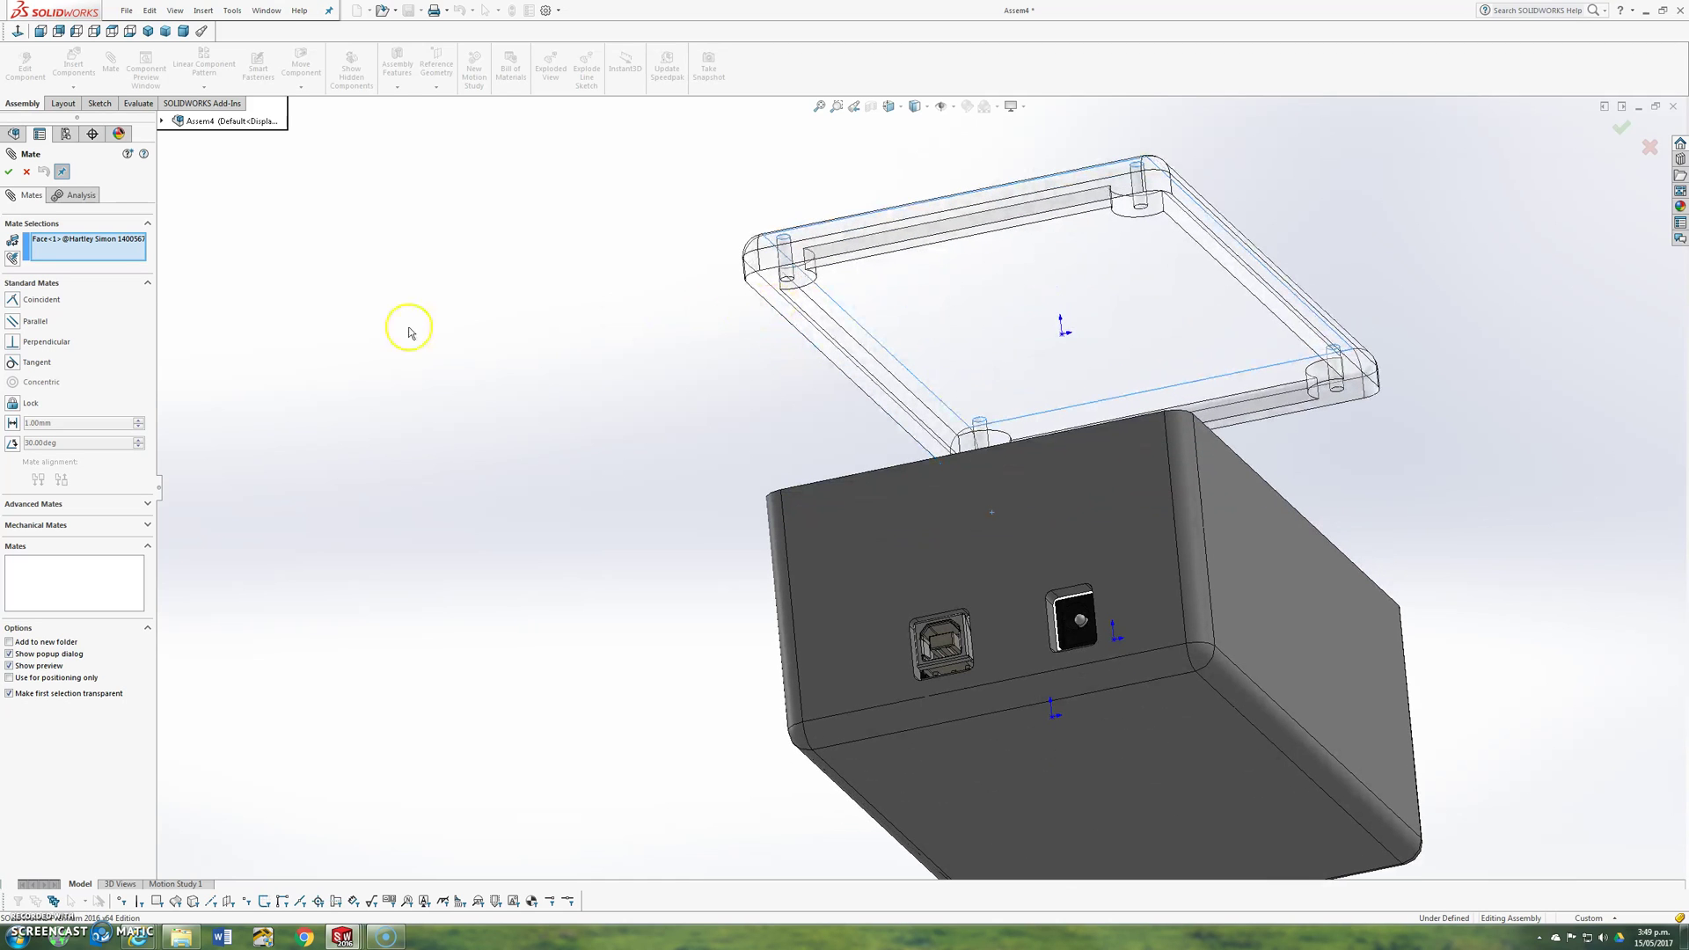
left_click(11, 301)
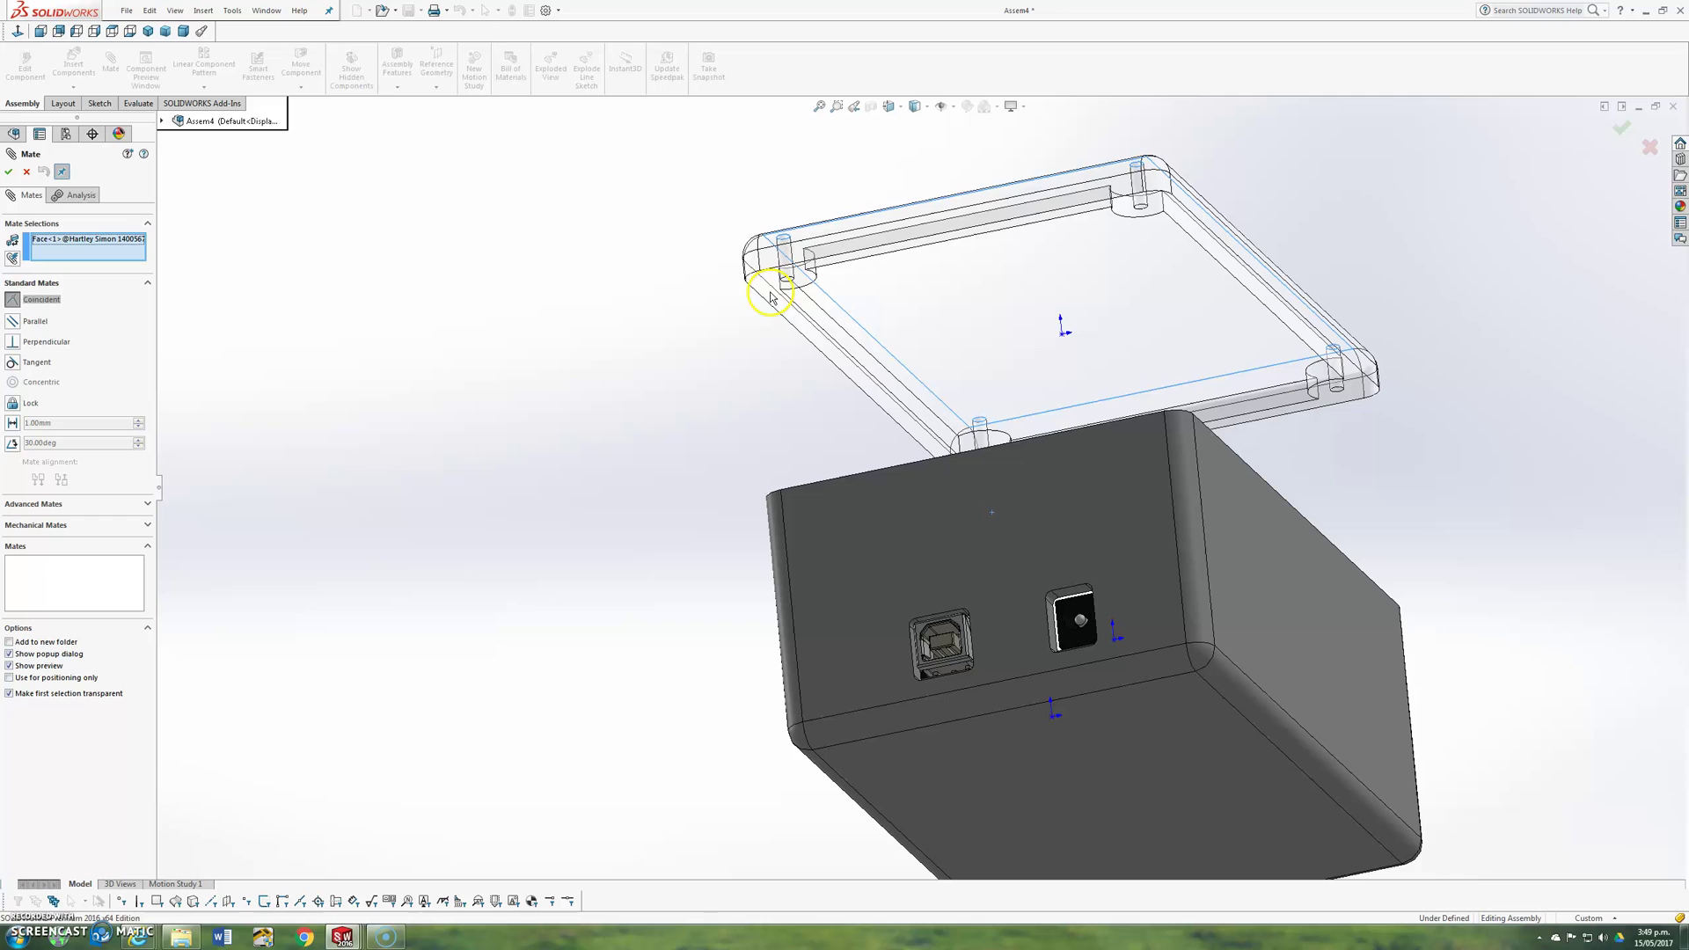
middle_click_drag(754, 301, 747, 318)
left_click(88, 240)
key("Delete")
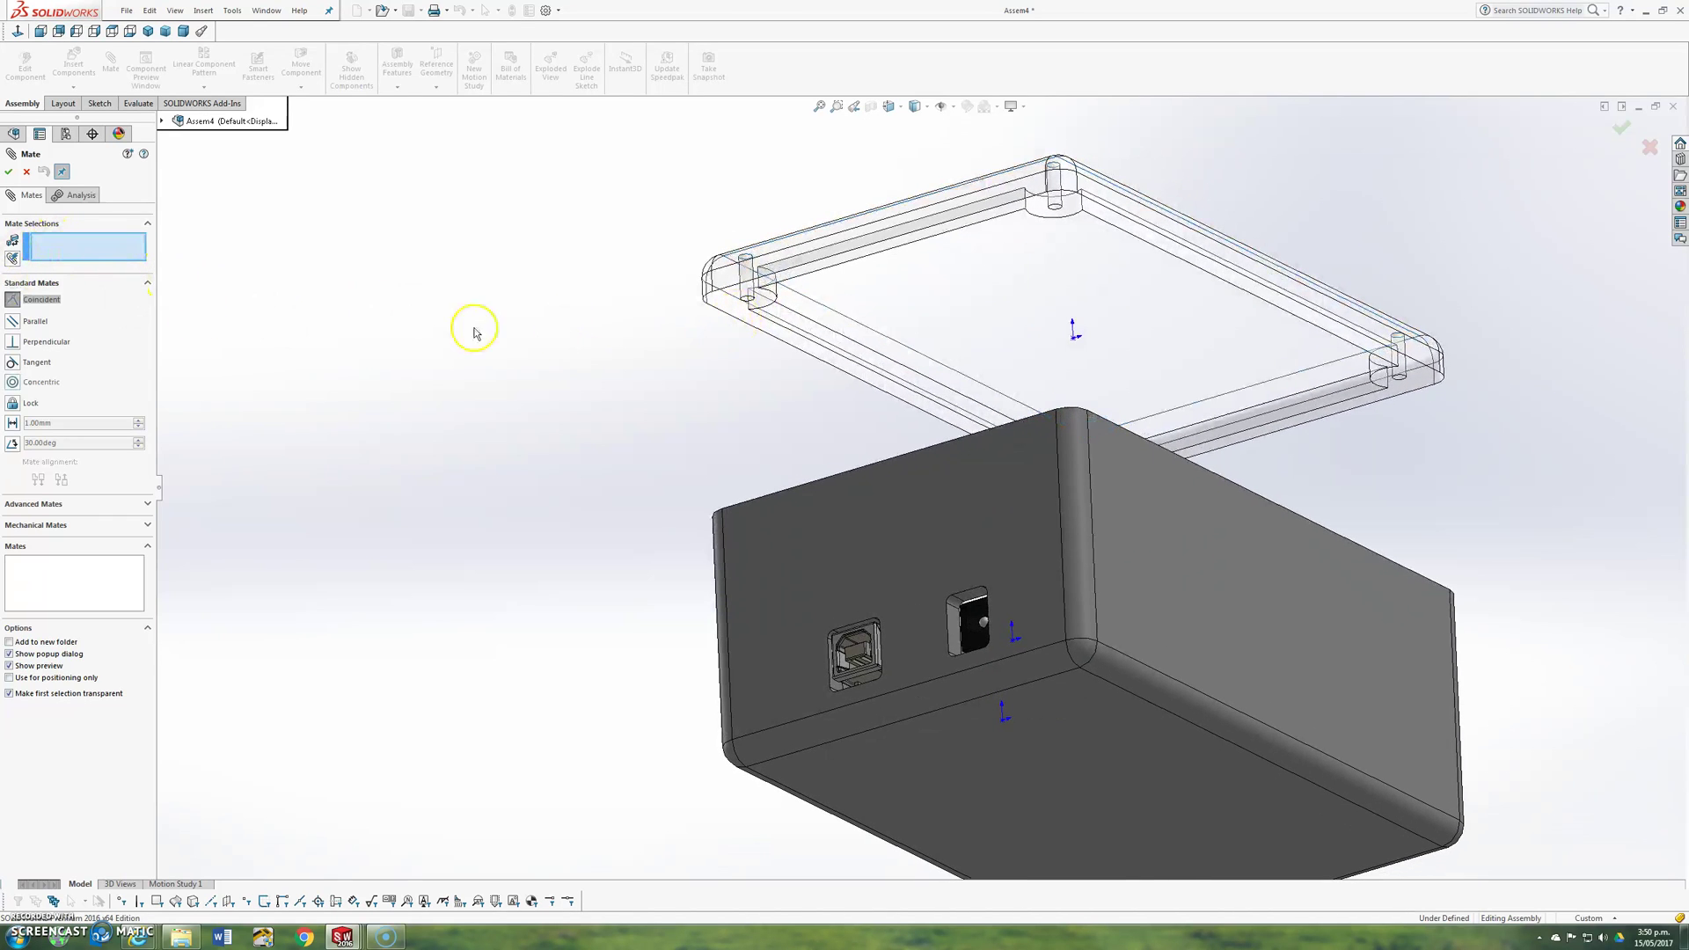
- Select the lid's underside face and the box's top face for the coincident mate
scroll(754, 321, "down", 4)
left_click(745, 332)
scroll(748, 360, "up", 5)
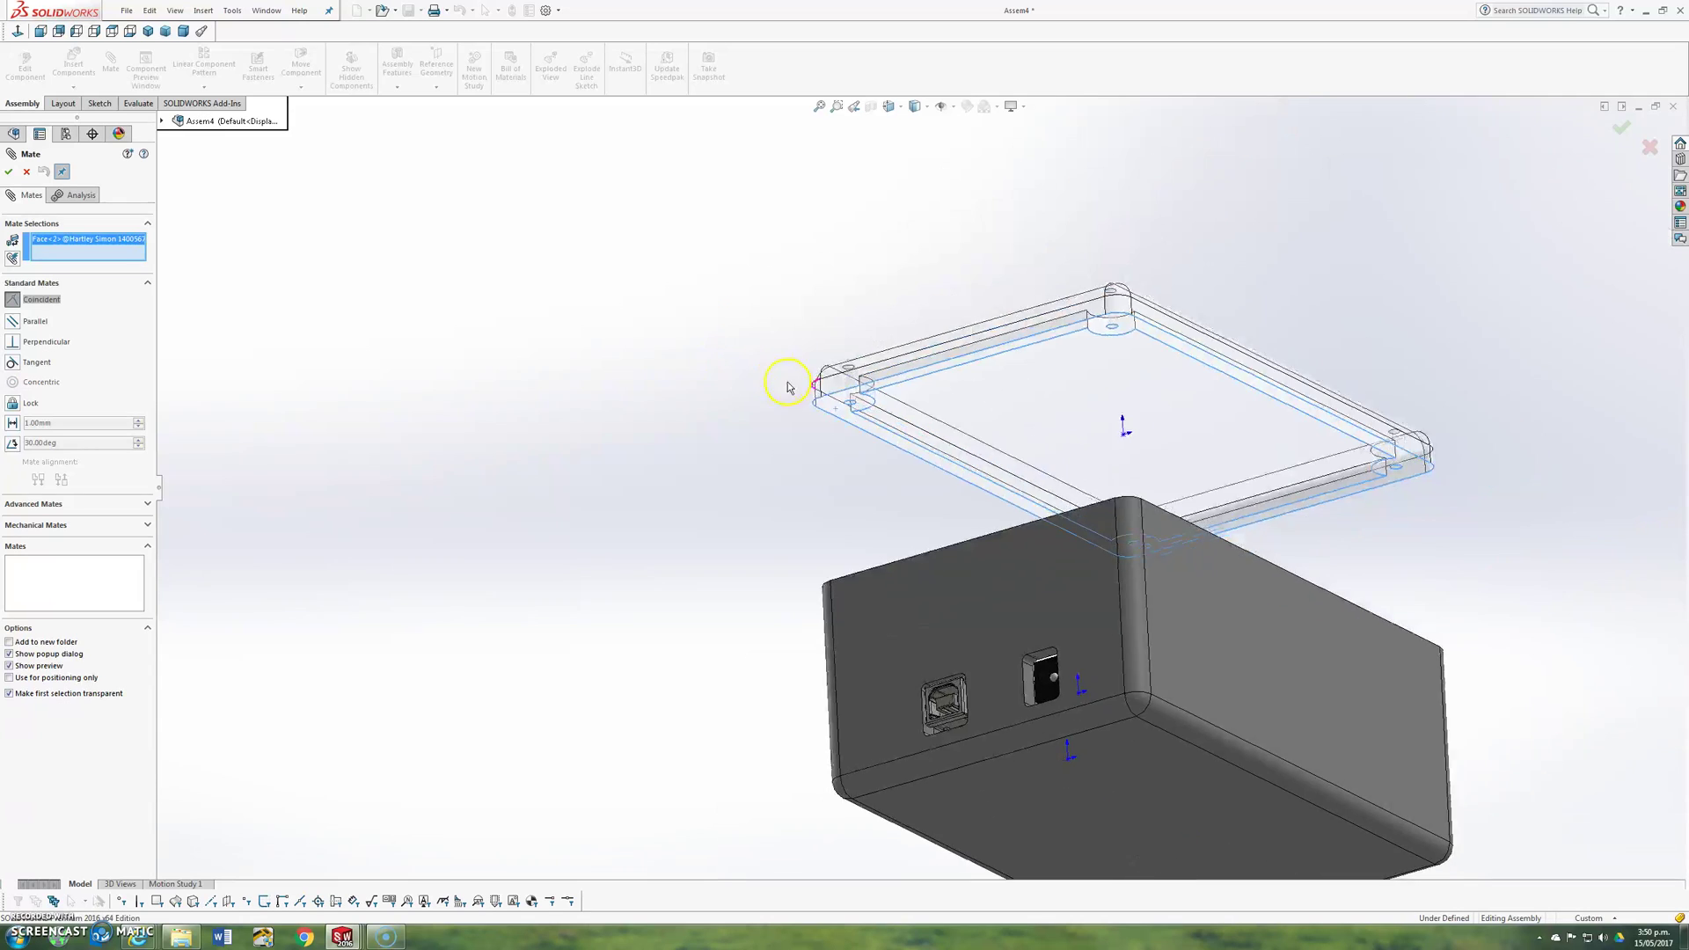
middle_click_drag(781, 380, 826, 552)
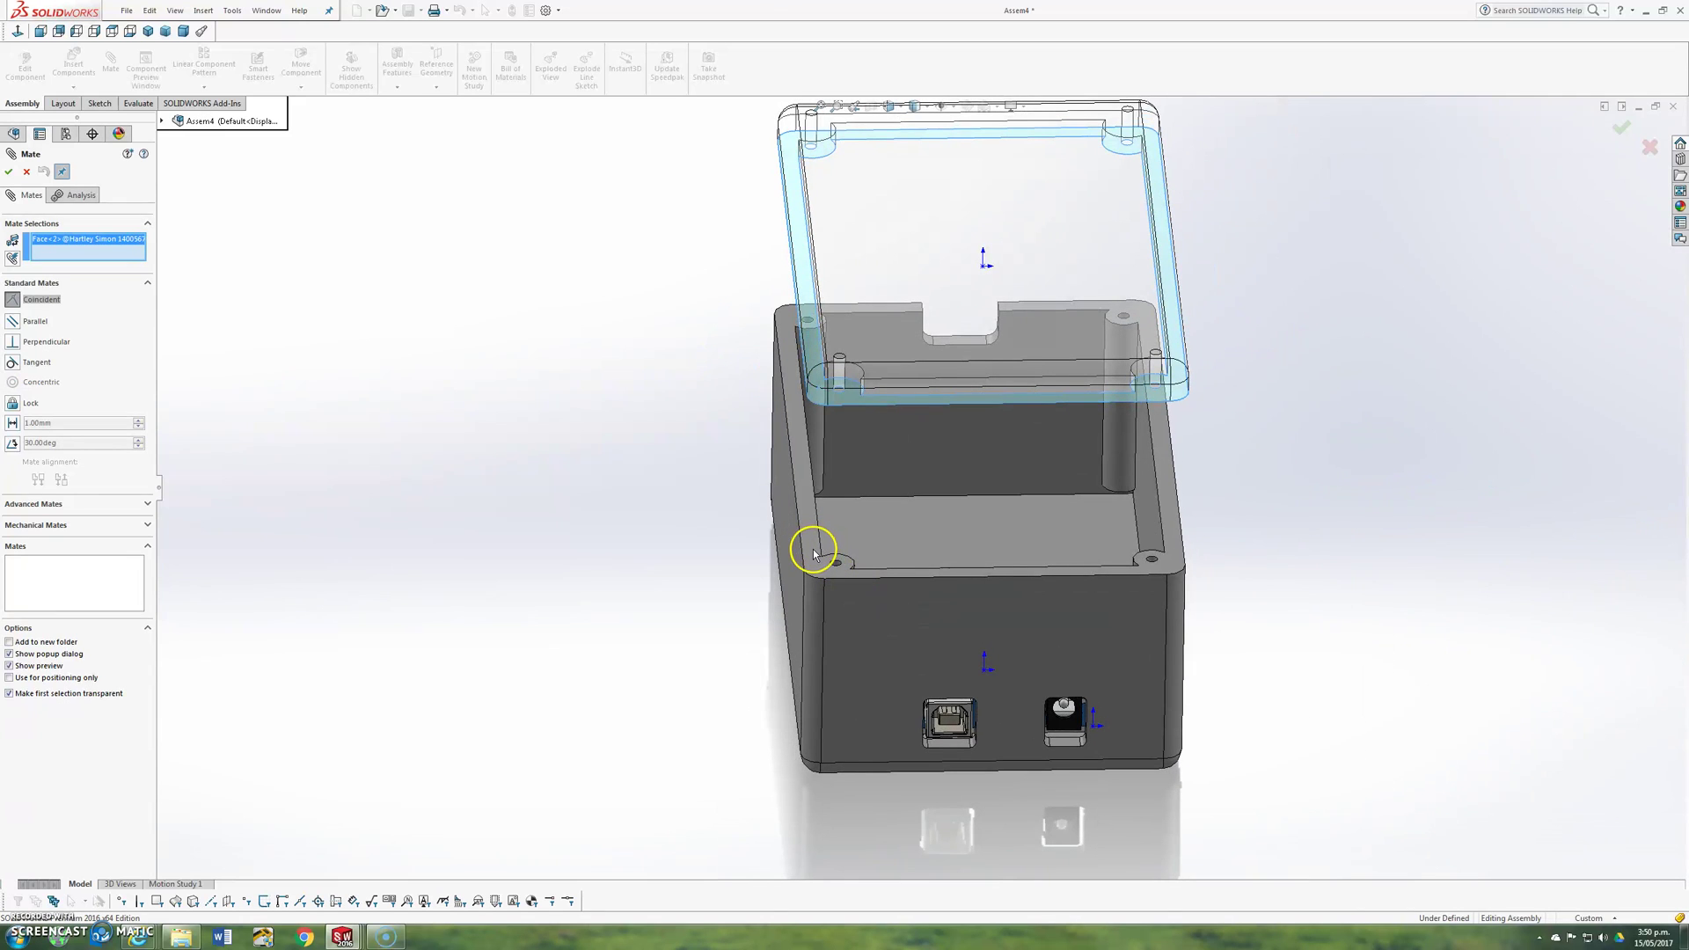
left_click(820, 554)
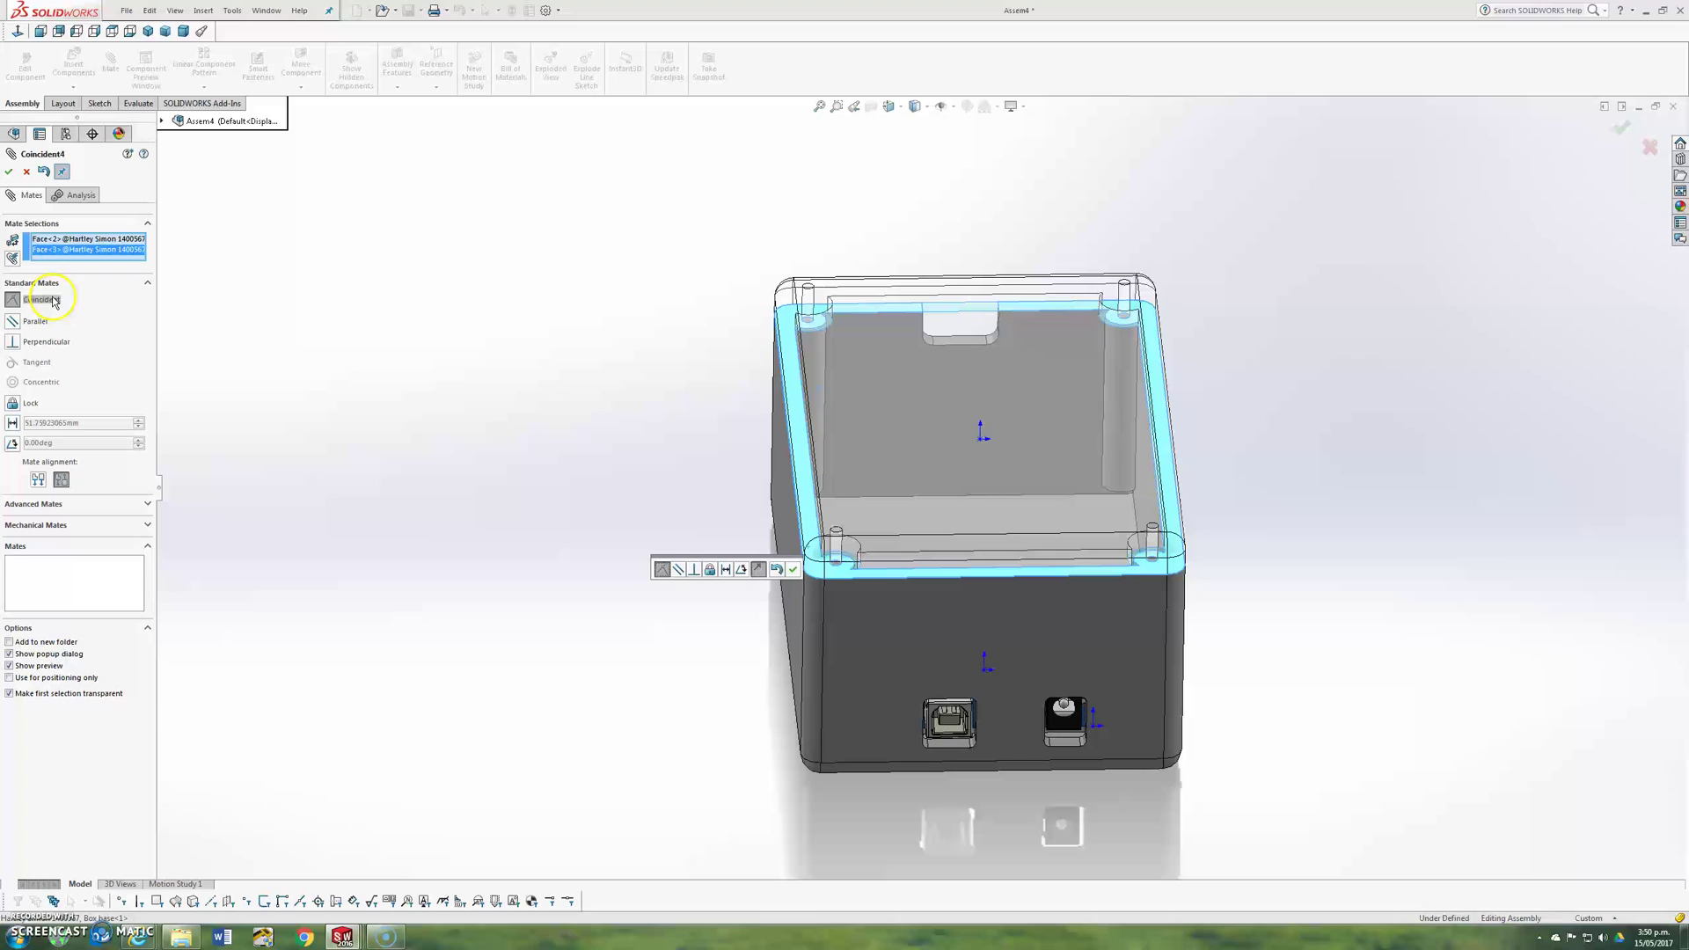
mouse_move(674, 545)
middle_mouse_down()
mouse_move(693, 471)
mouse_move(649, 534)
middle_mouse_up()
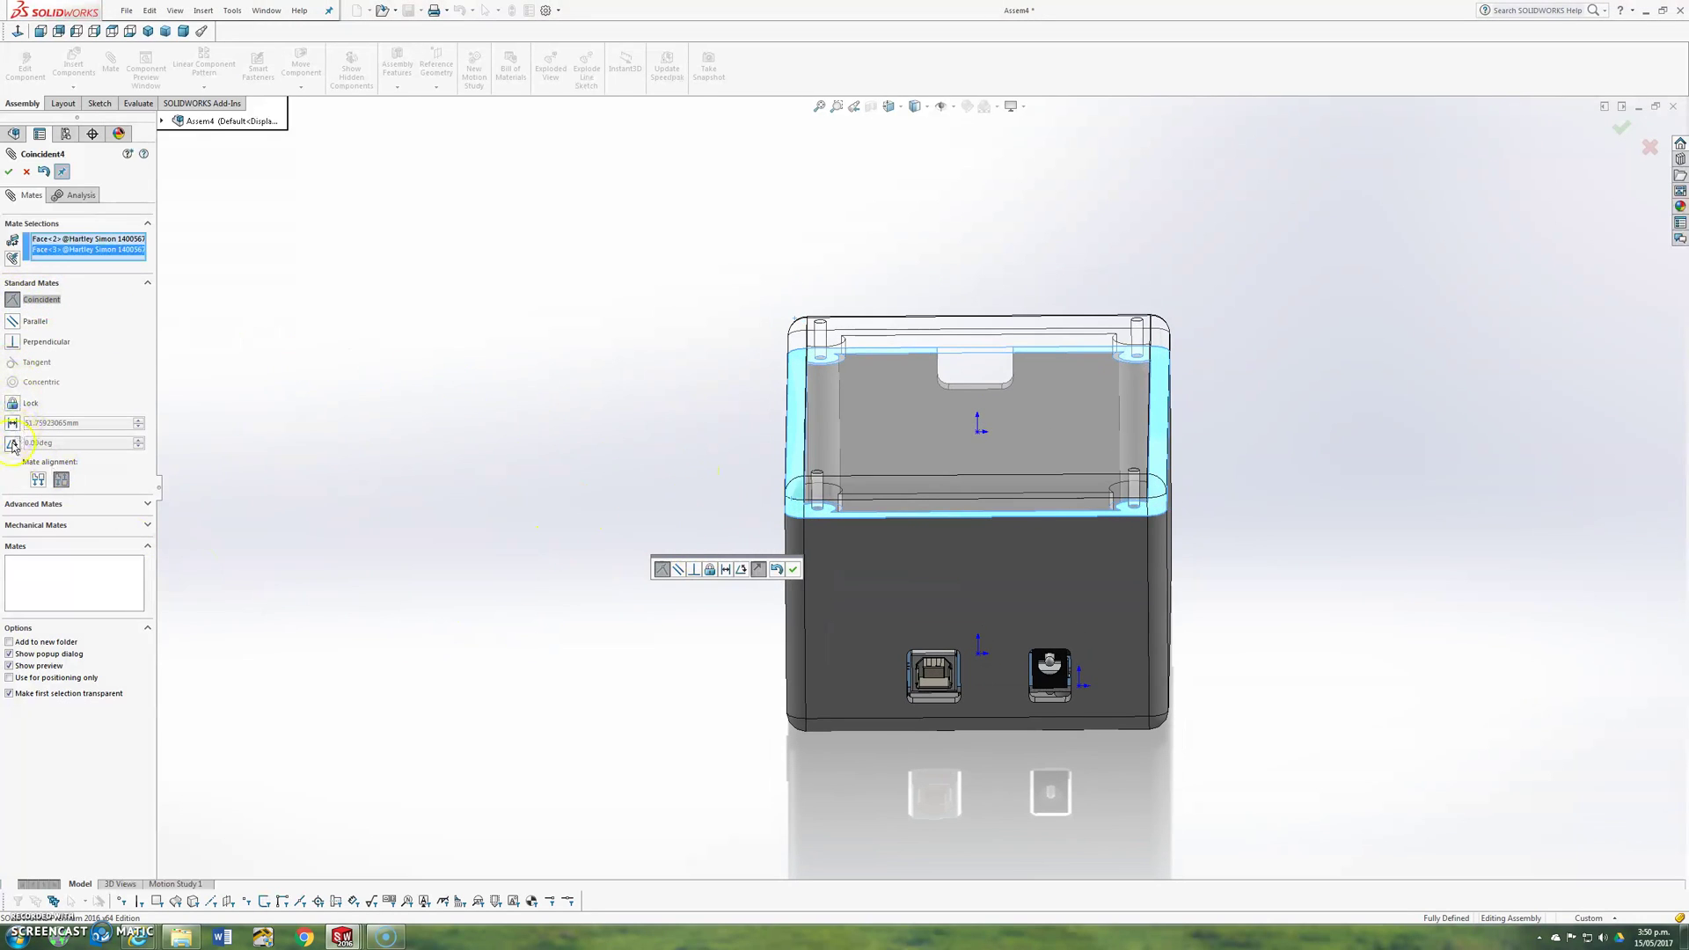
- Try parallel and perpendicular mates, then a 20 mm distance mate between the lid and rim faces
left_click(14, 323)
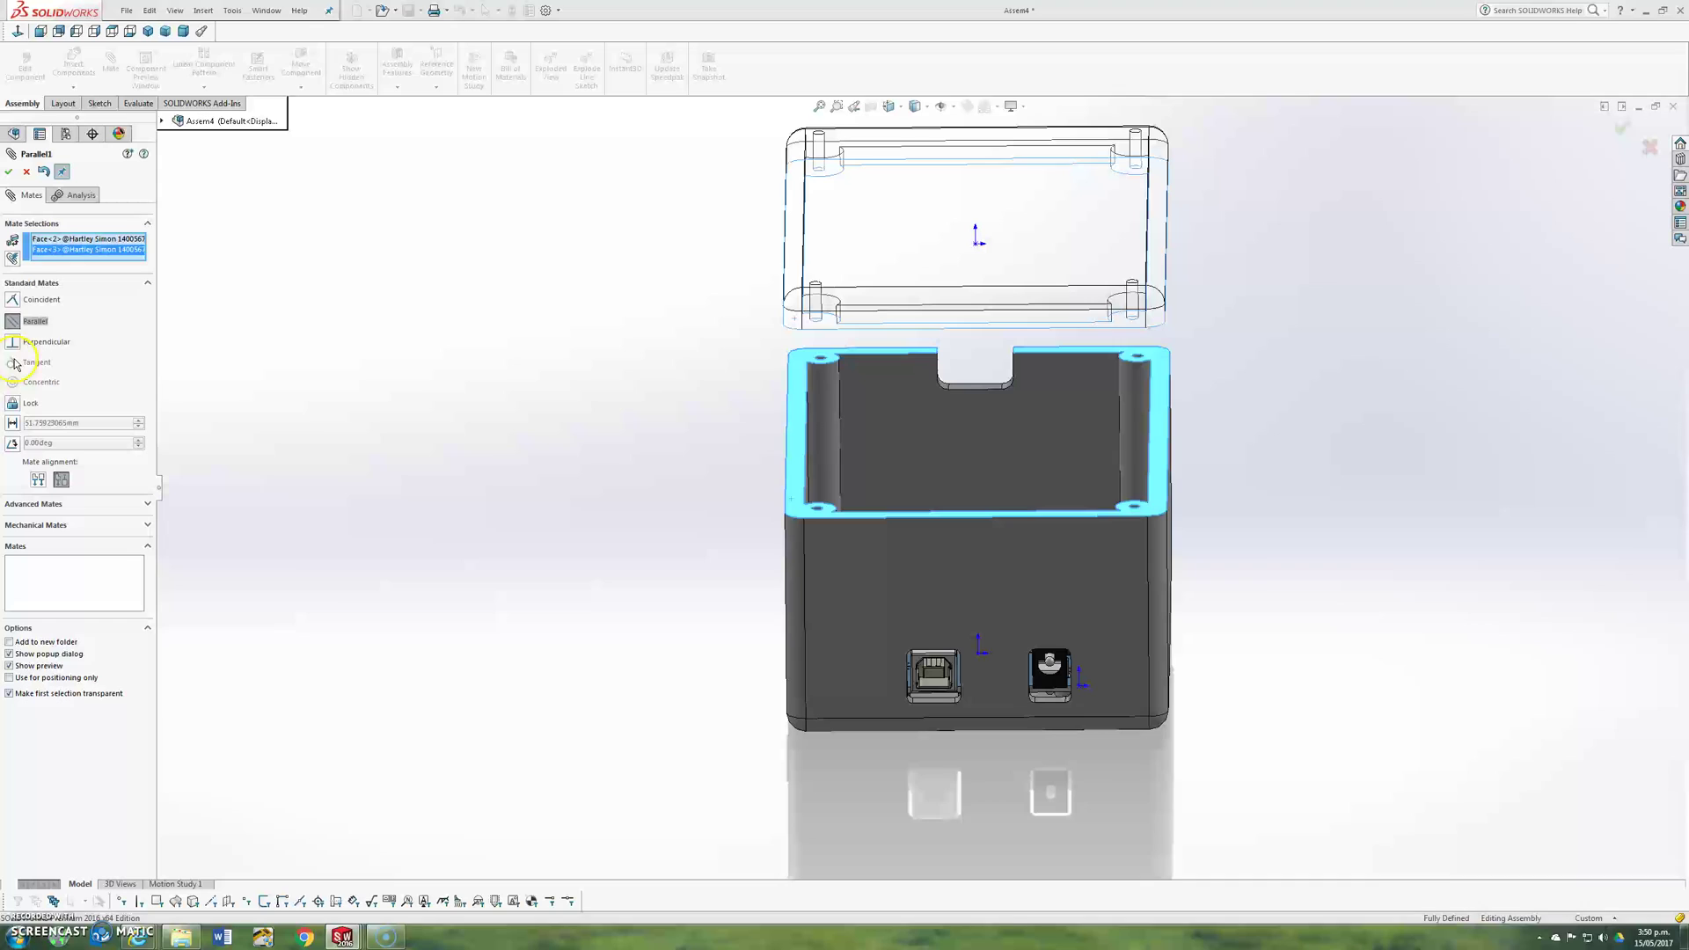
left_click(12, 343)
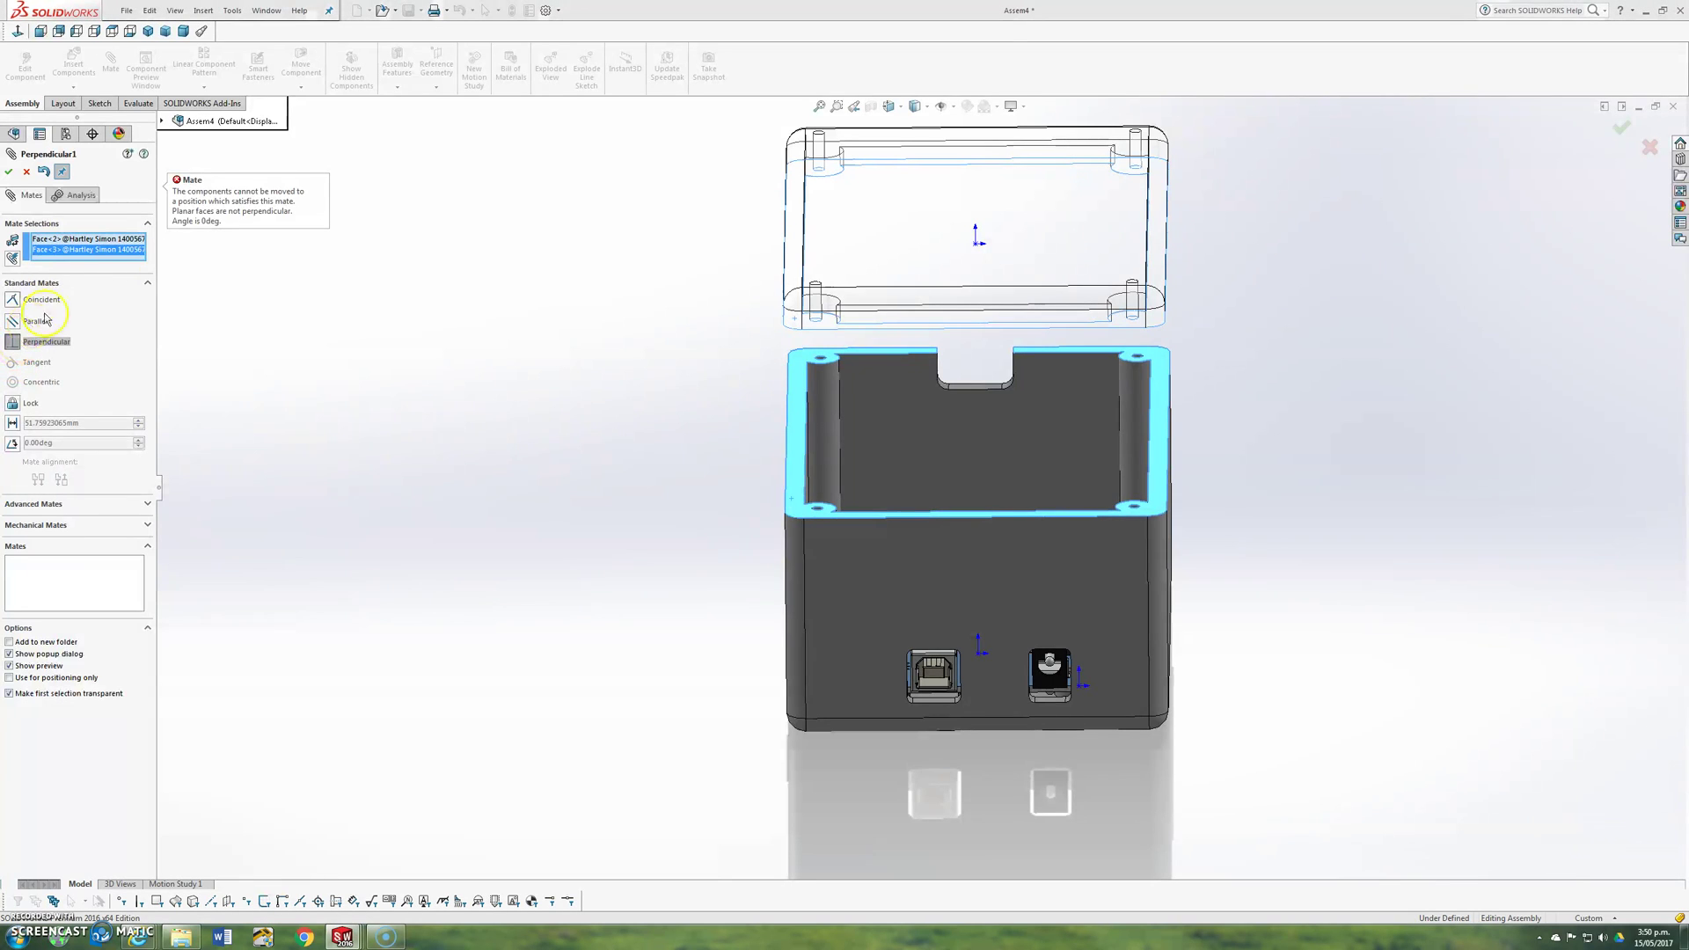
left_click(15, 426)
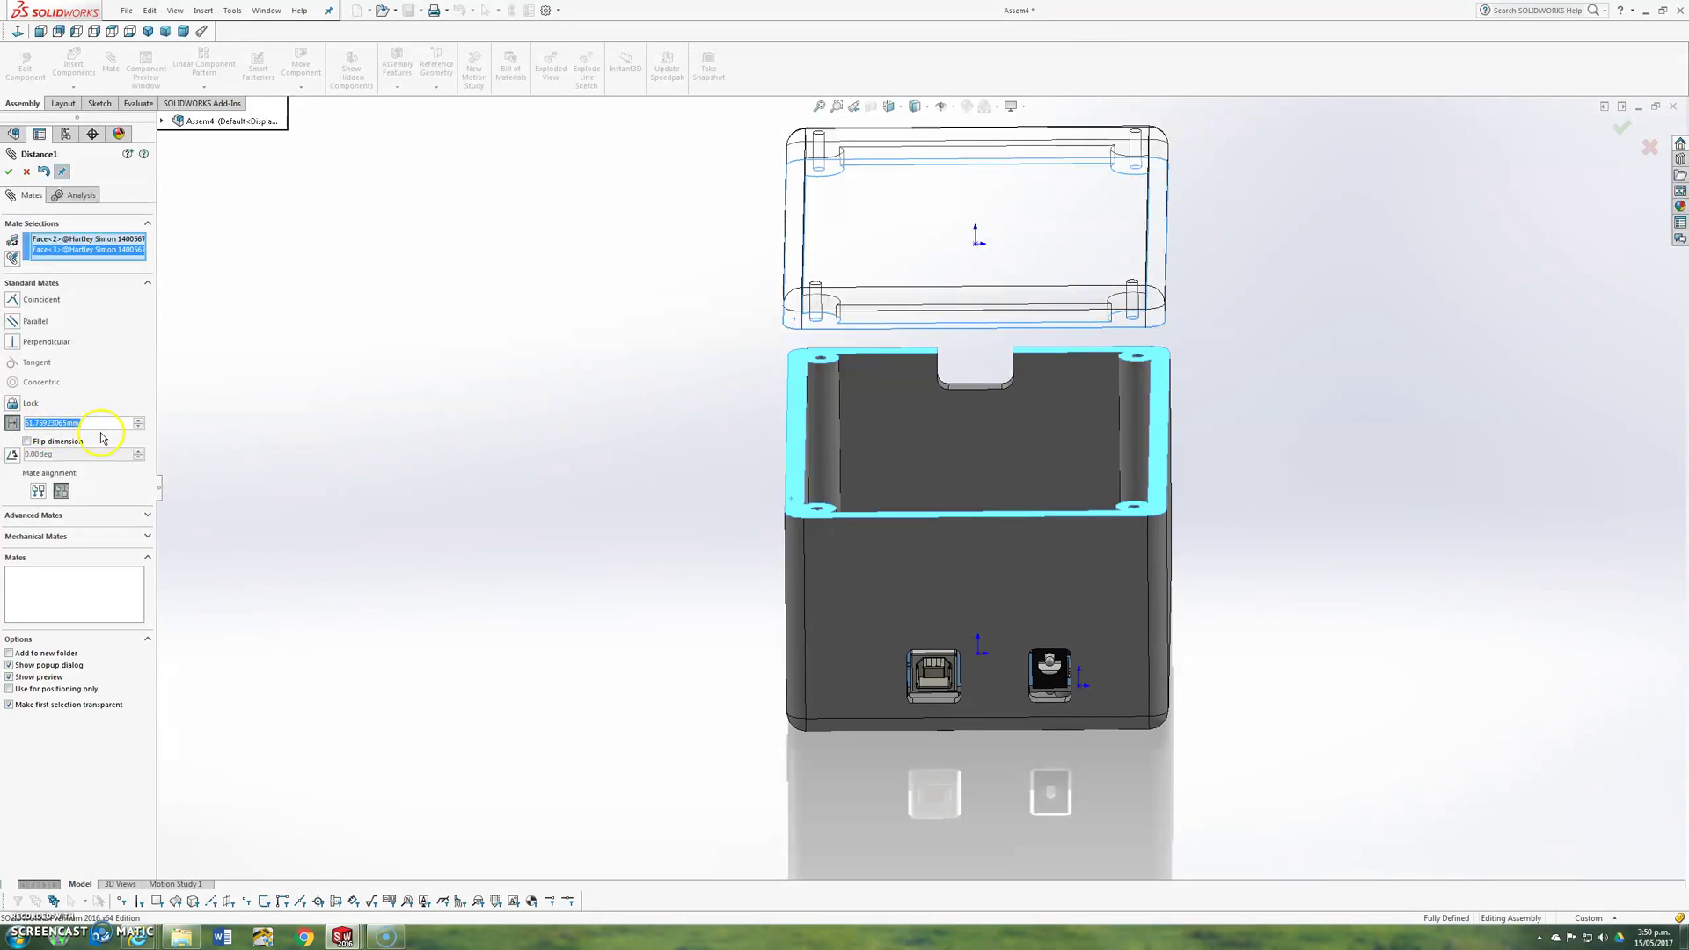
type("20")
key("Return")
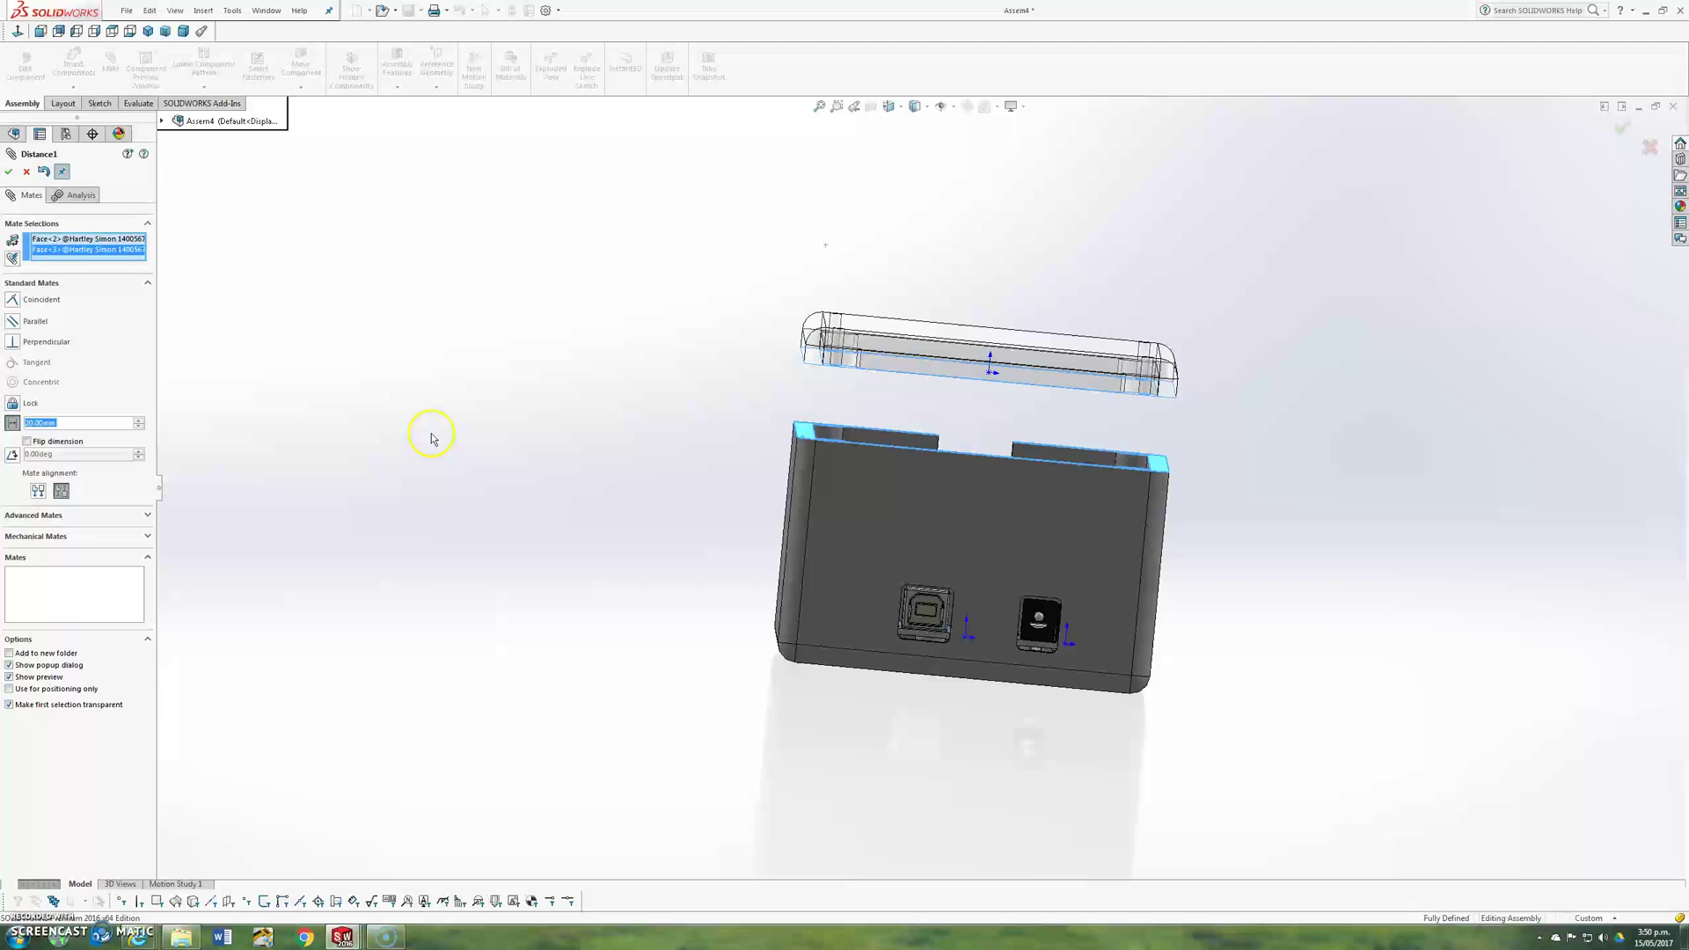
- Switch the mate type to angle, then coincident, and expand Advanced Mates
left_click(11, 457)
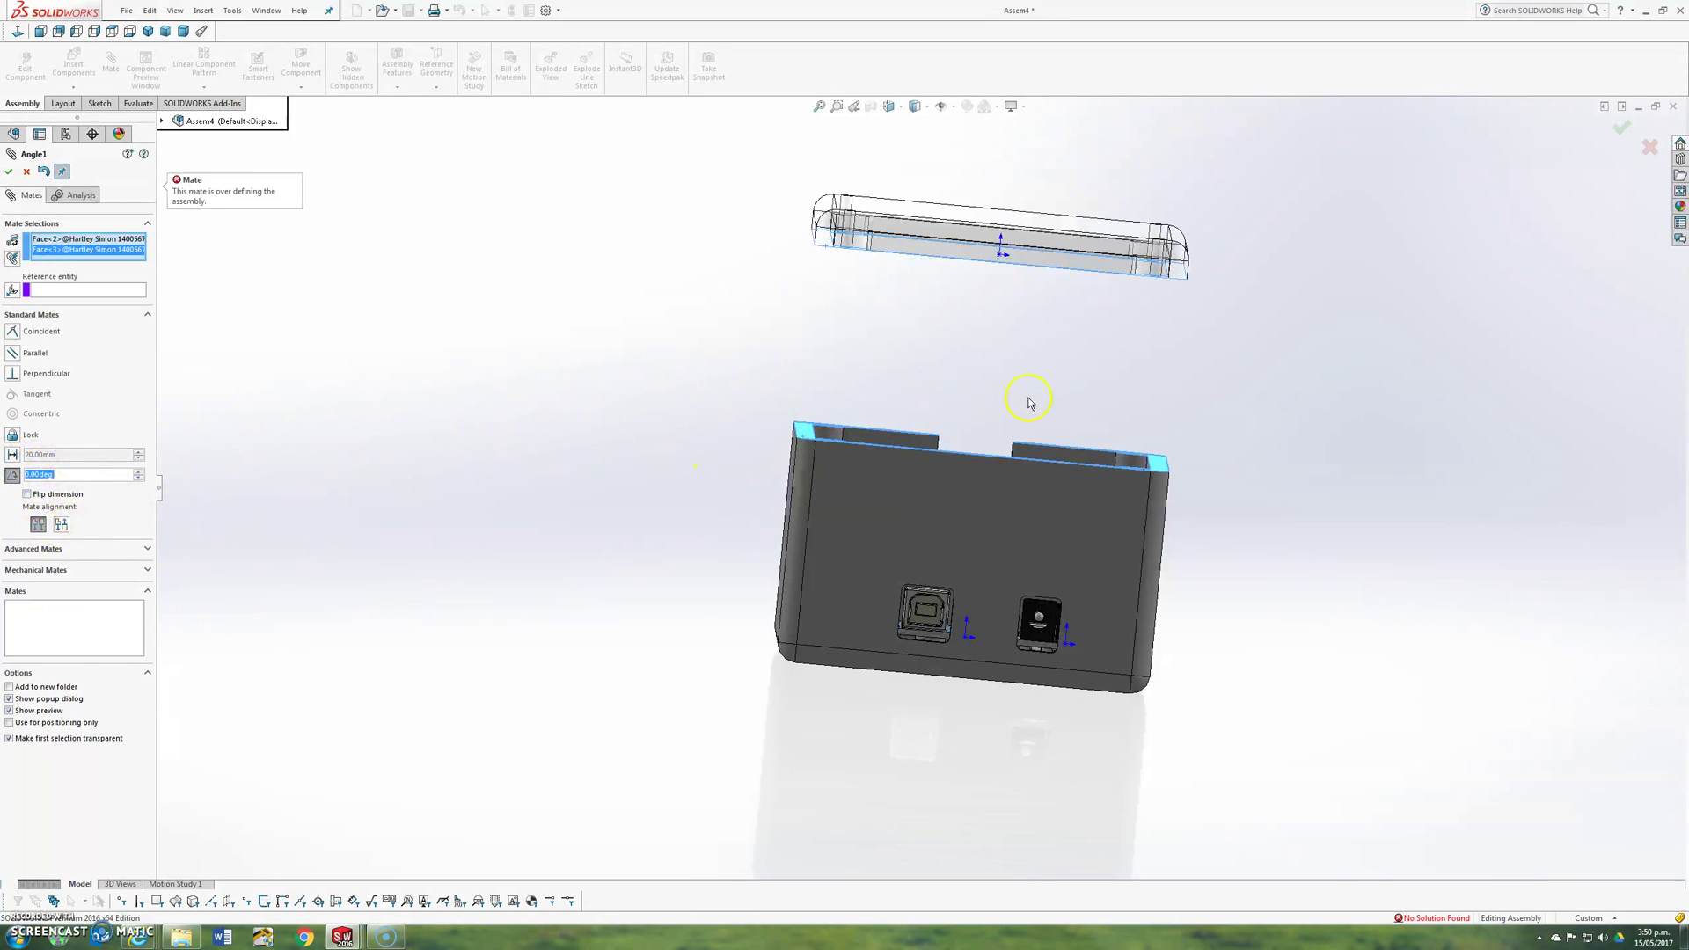
left_click(11, 332)
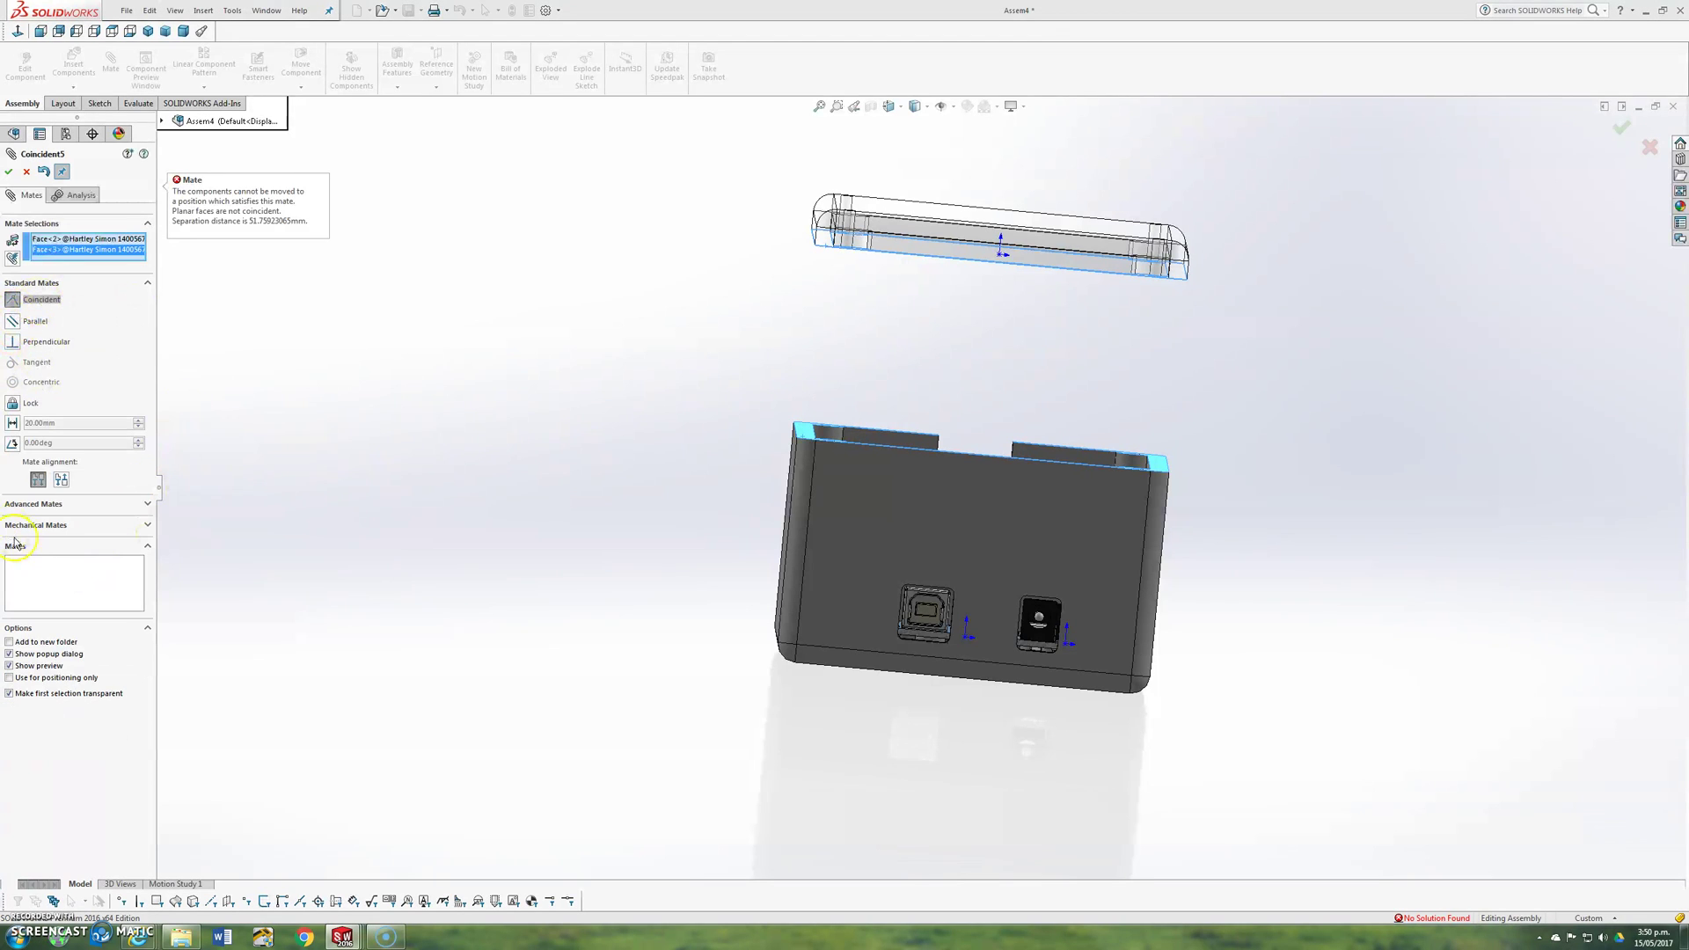
left_click(149, 504)
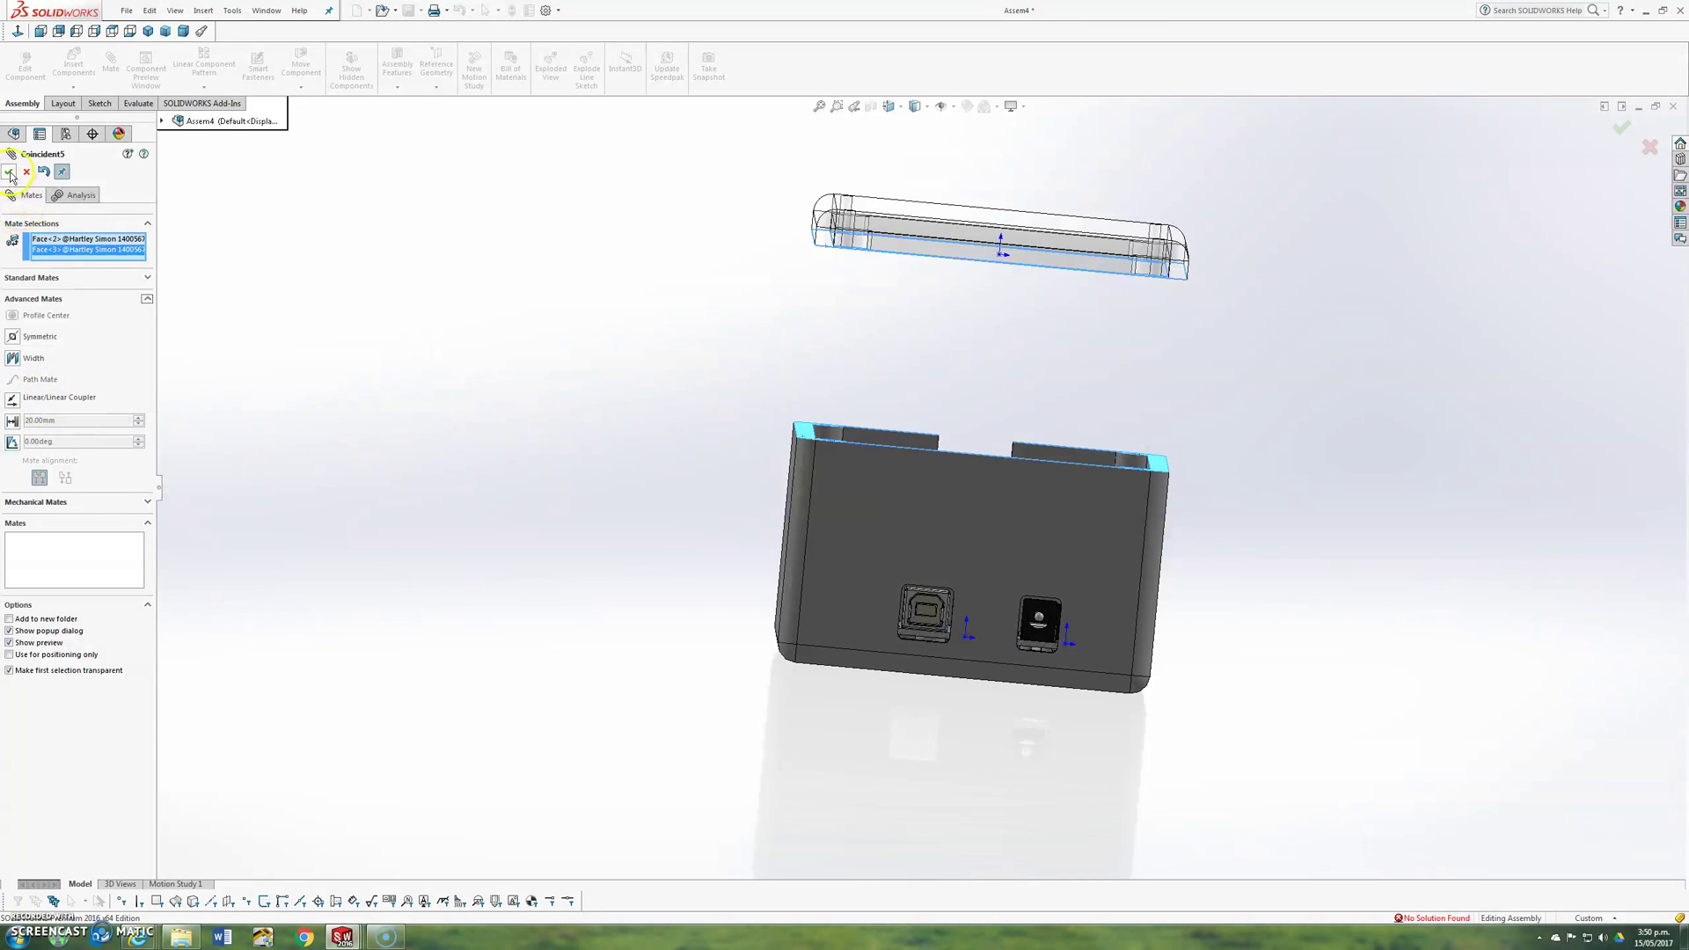
- Restore the standard mate types and apply the Coincident5 mate
left_click(147, 278)
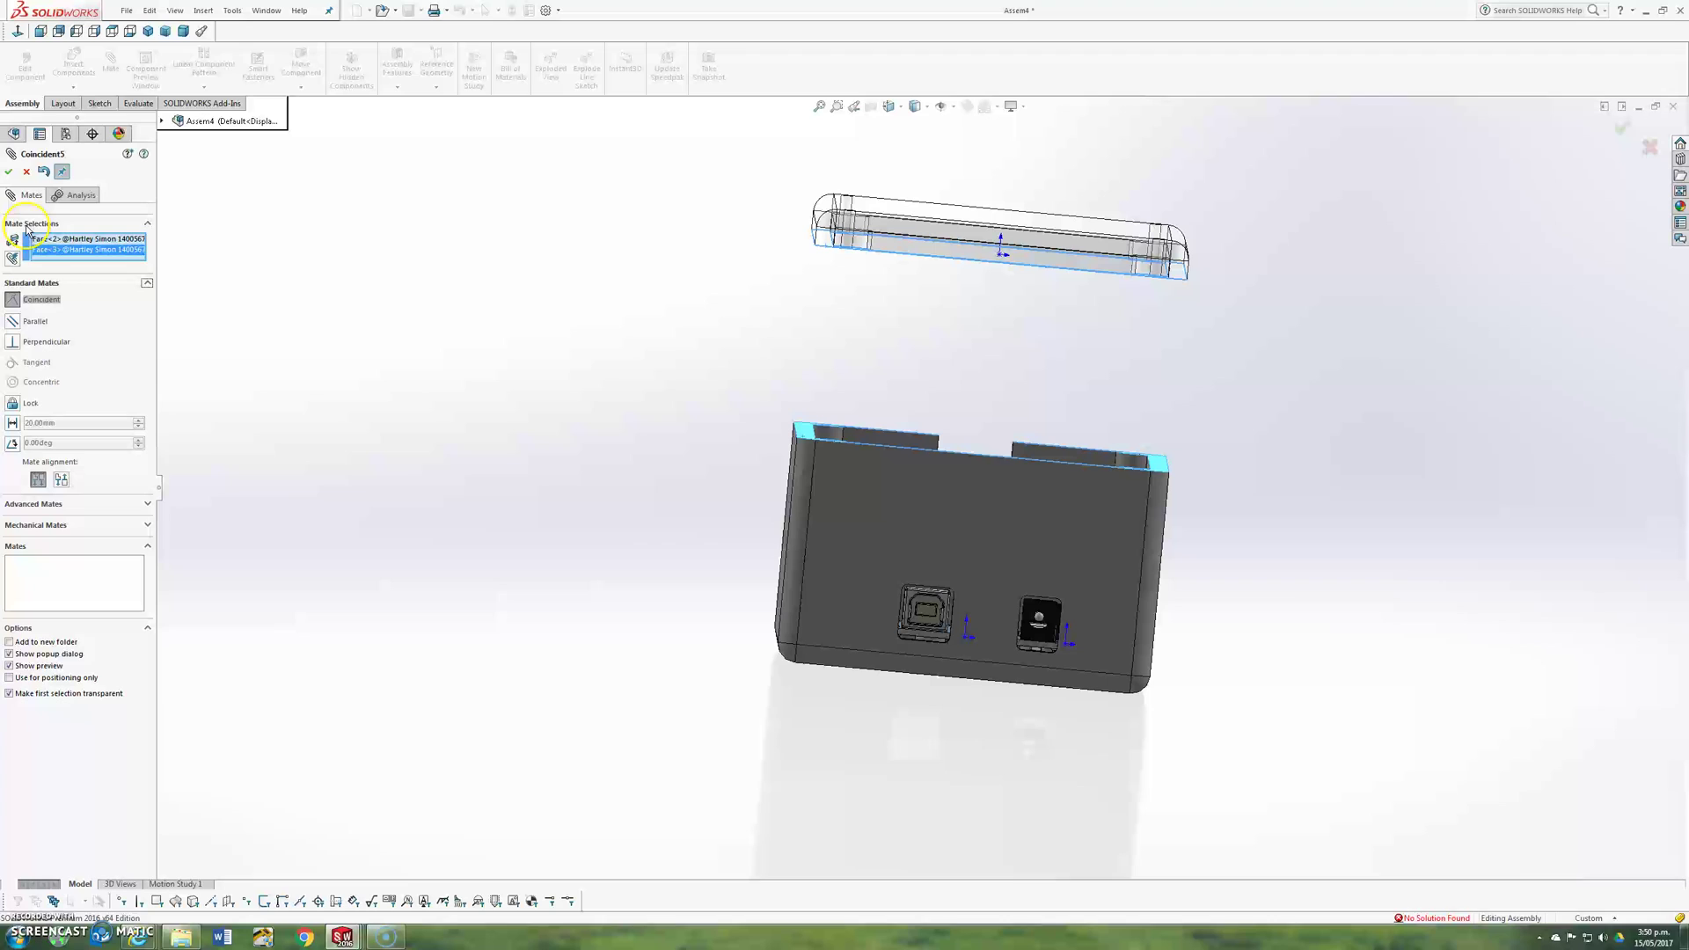
left_click(9, 172)
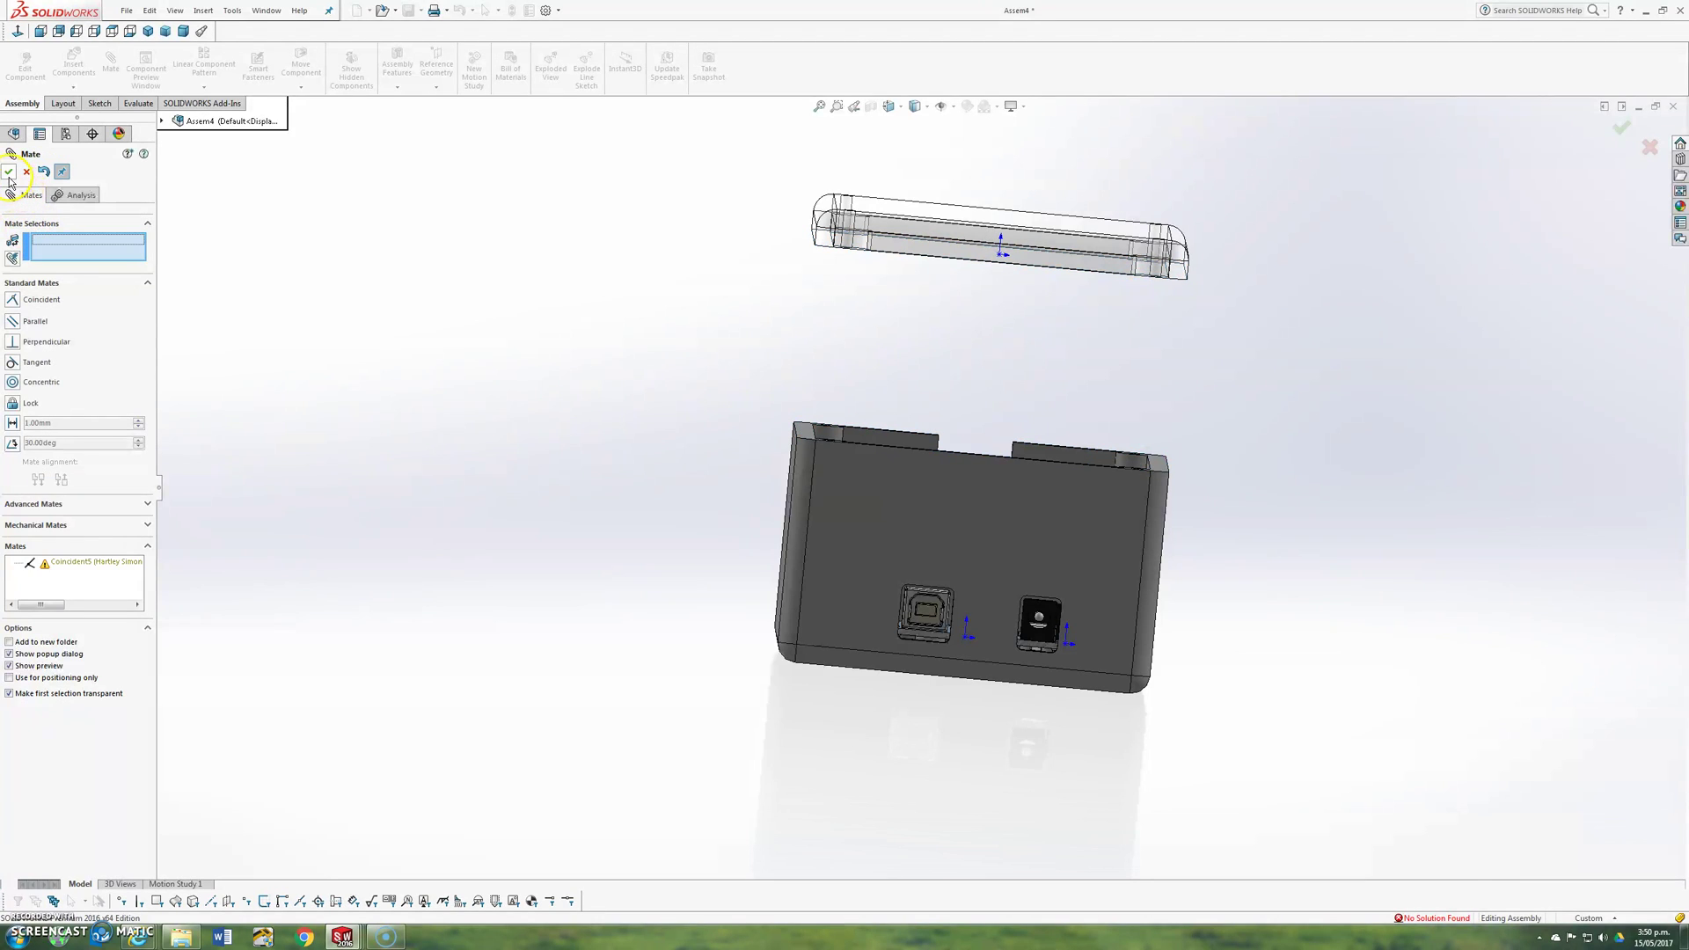
left_click(9, 172)
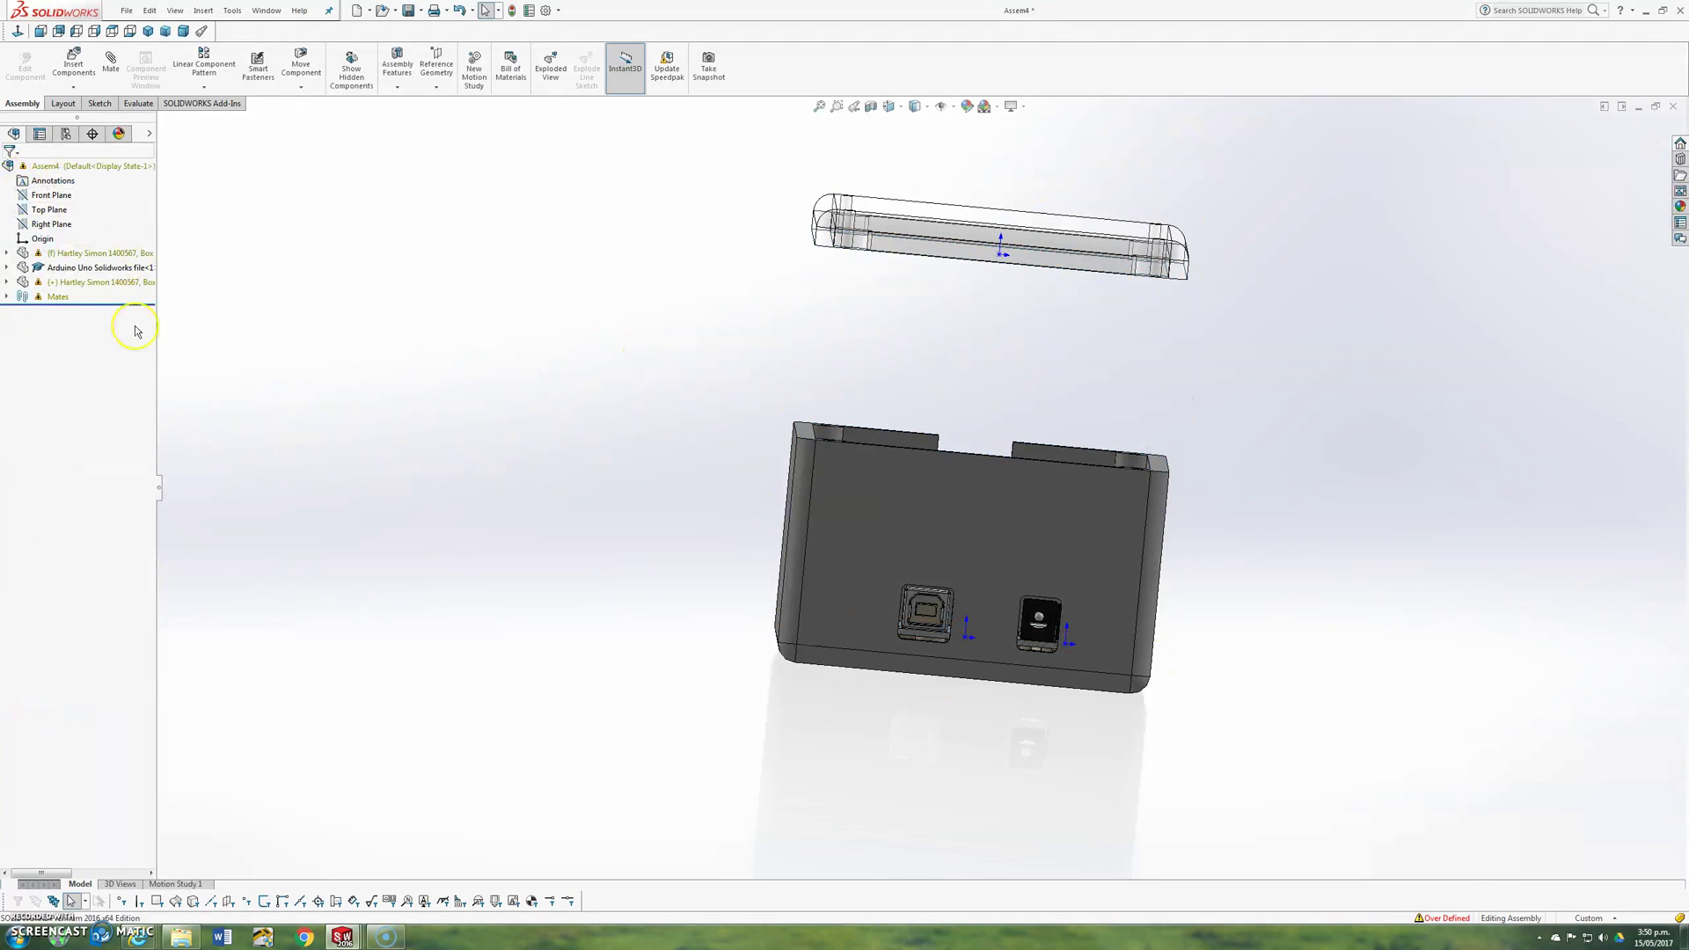
- Inspect Coincident5's lid and base faces in the Mates list, then delete that mate
left_click(7, 299)
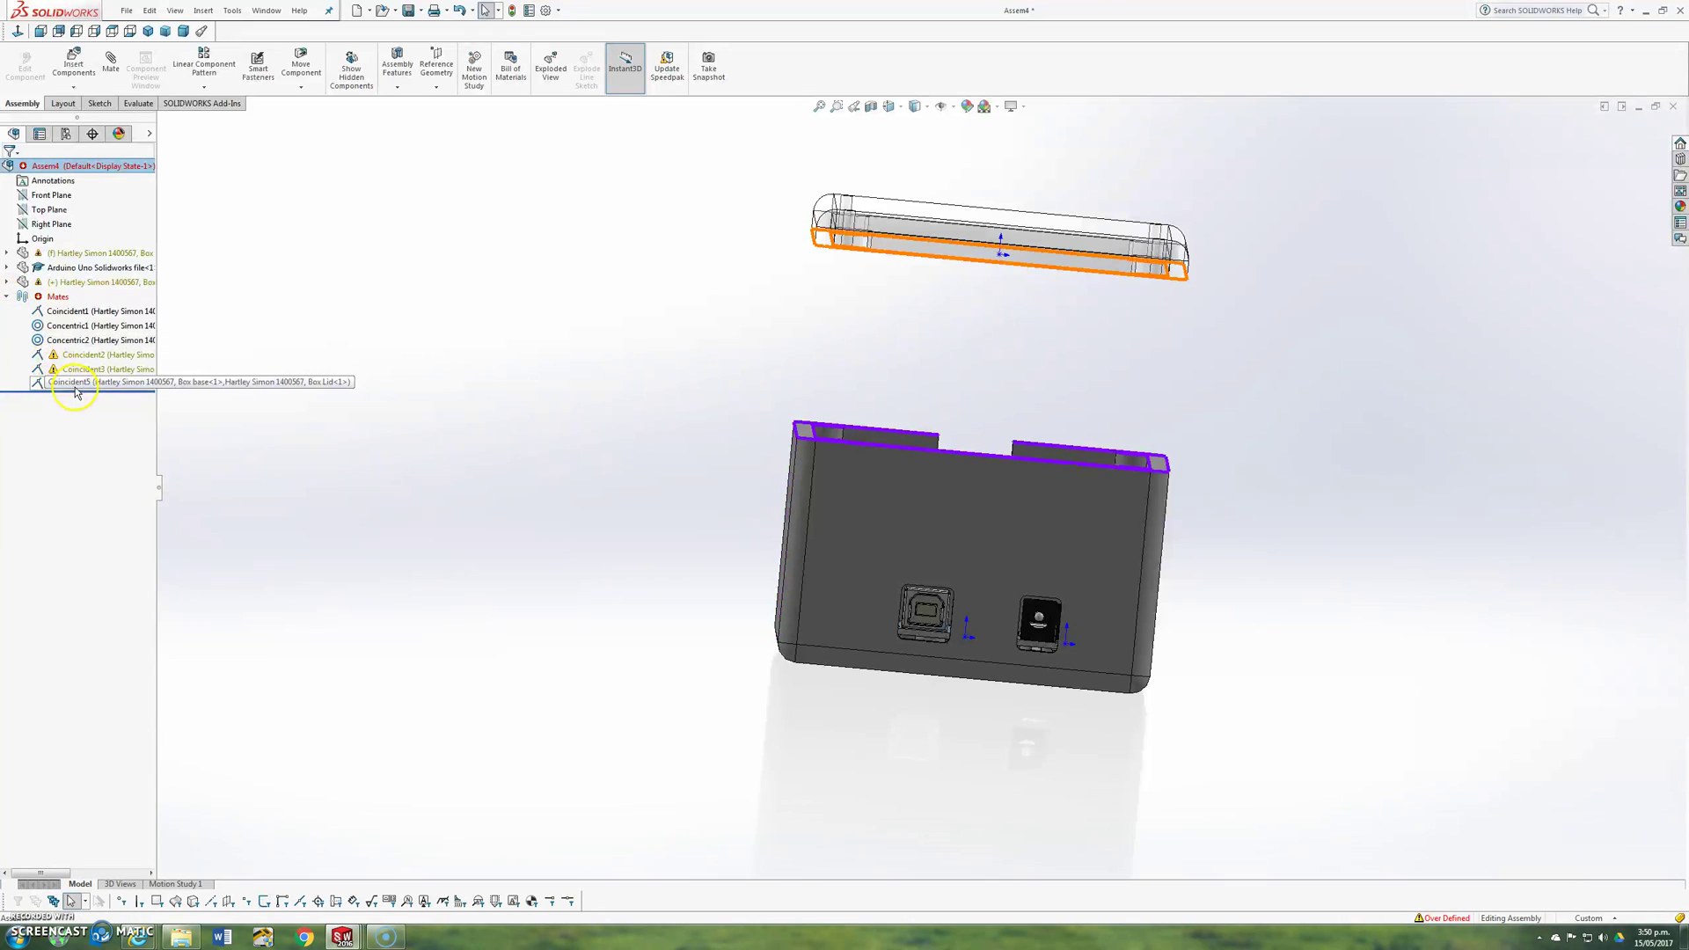
left_click(84, 383)
left_click(85, 353)
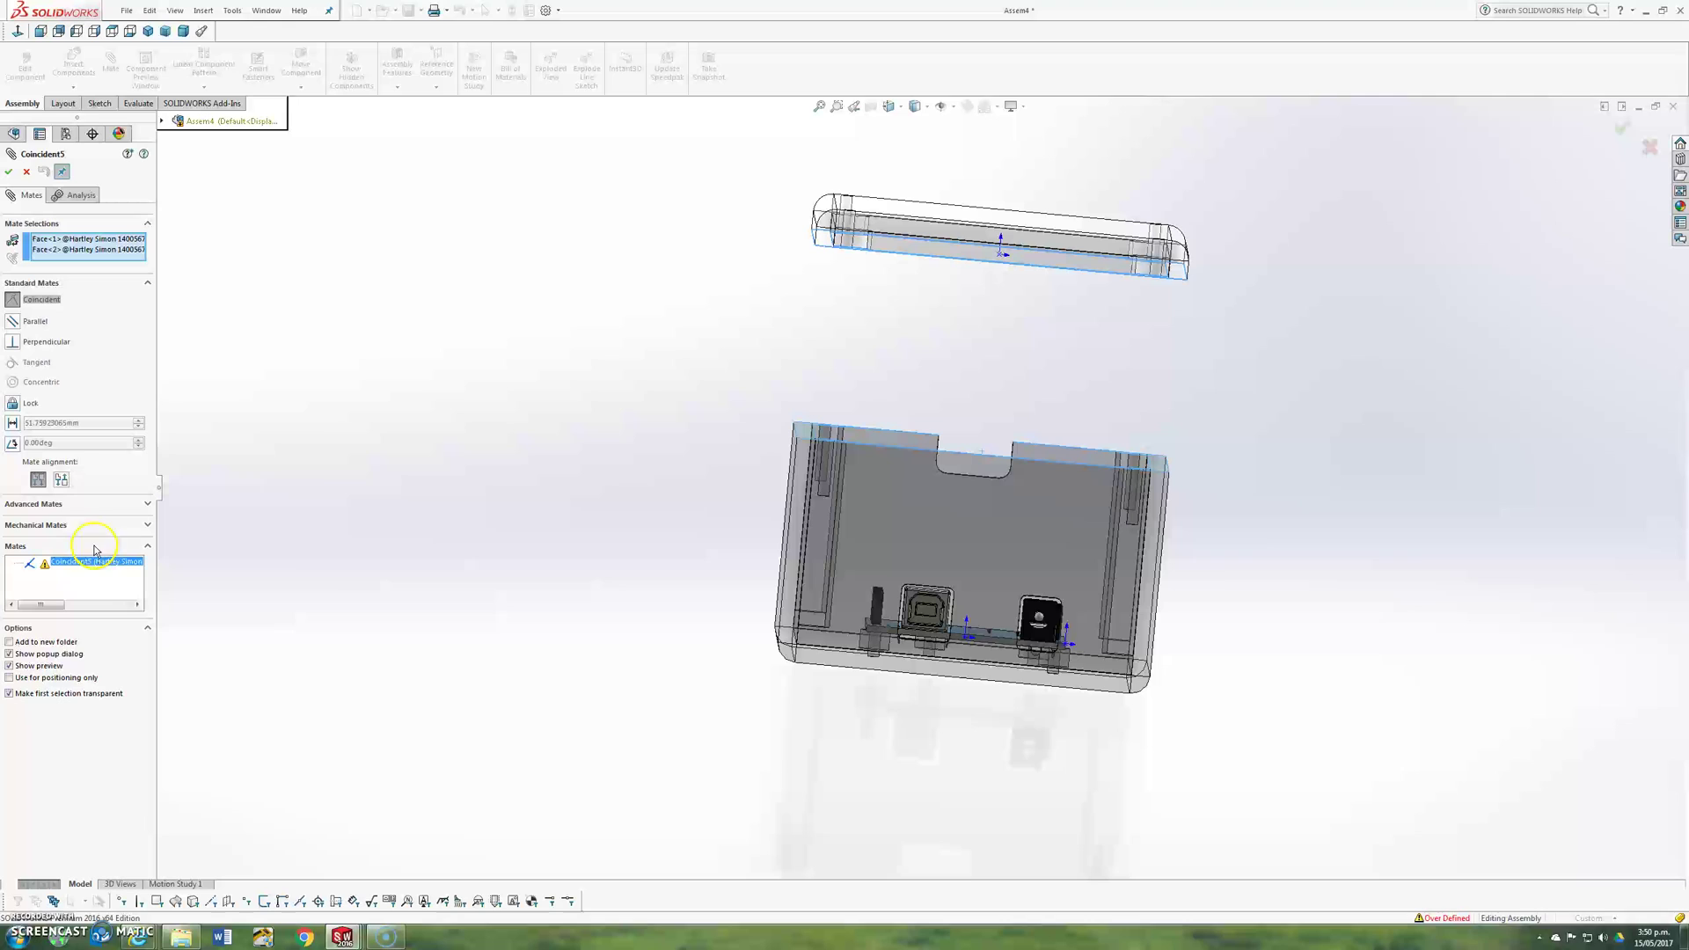
left_click(70, 249)
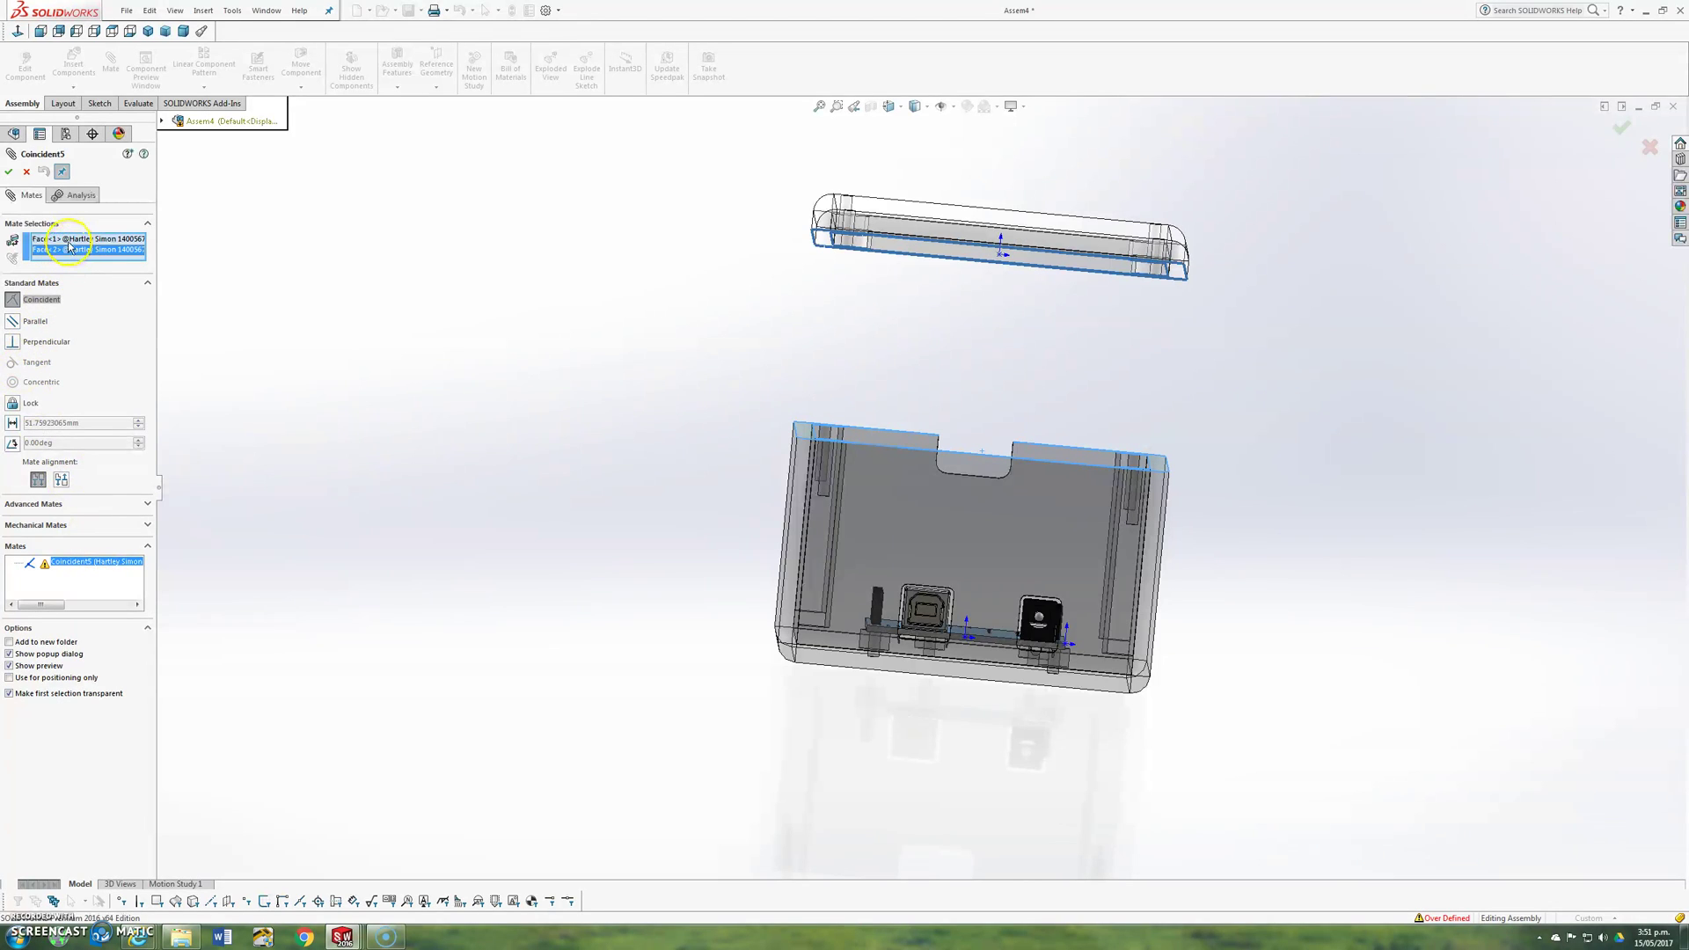
left_click(70, 243)
left_click(73, 251)
left_click(27, 173)
left_click(96, 384)
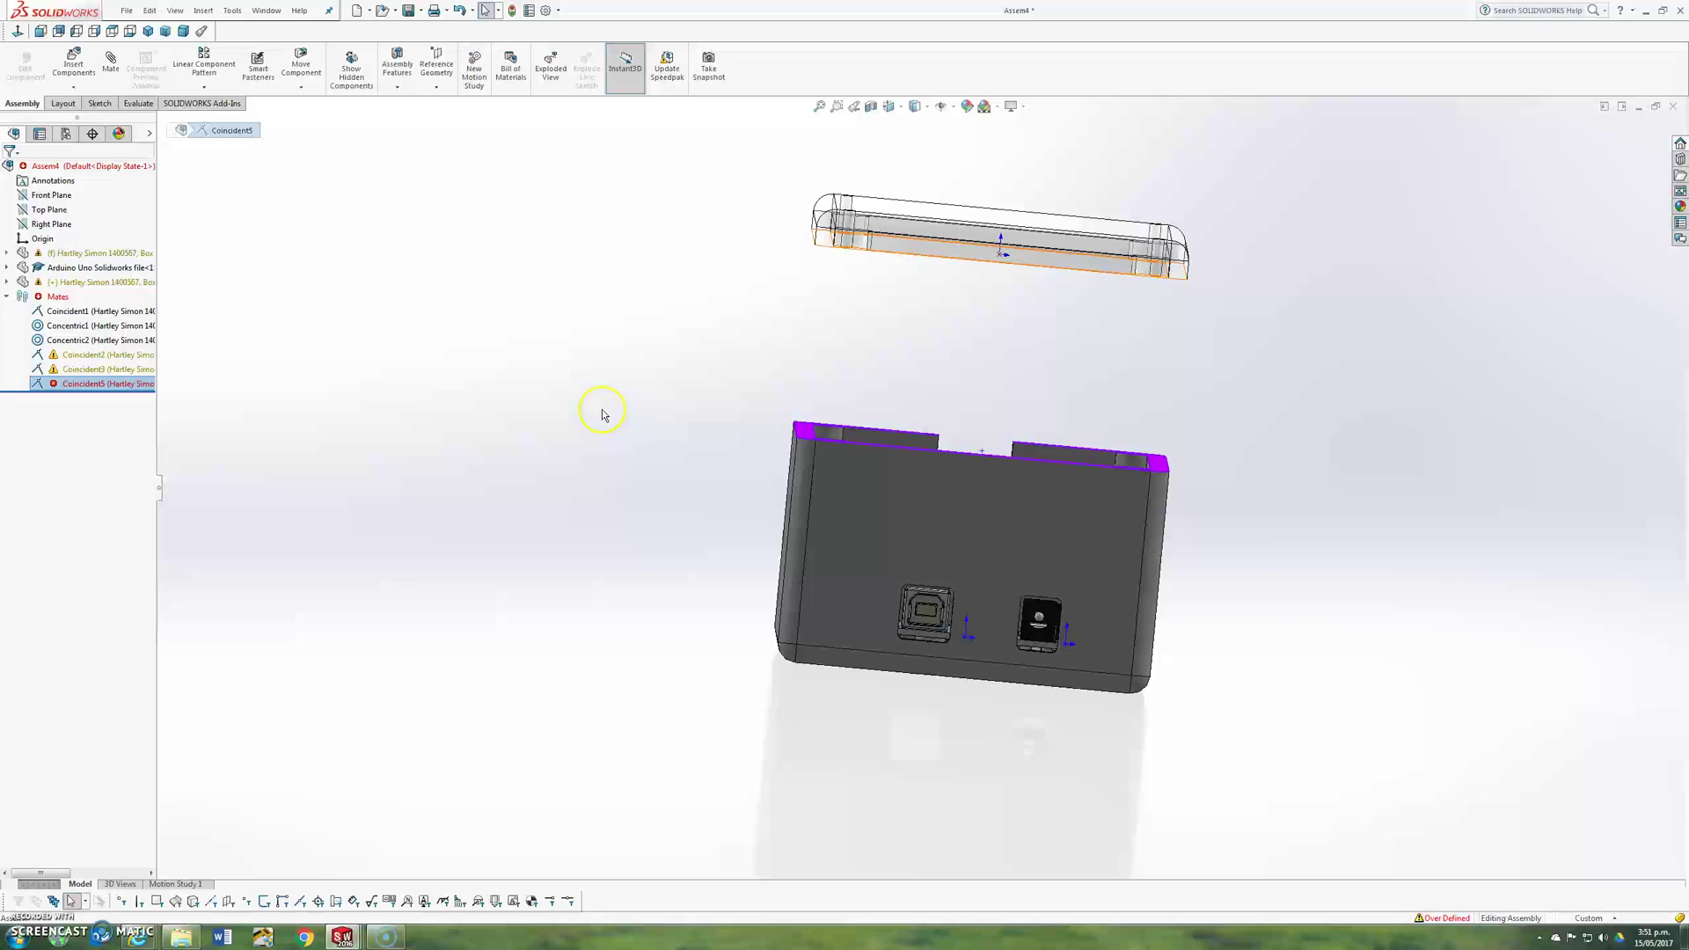
key("Delete")
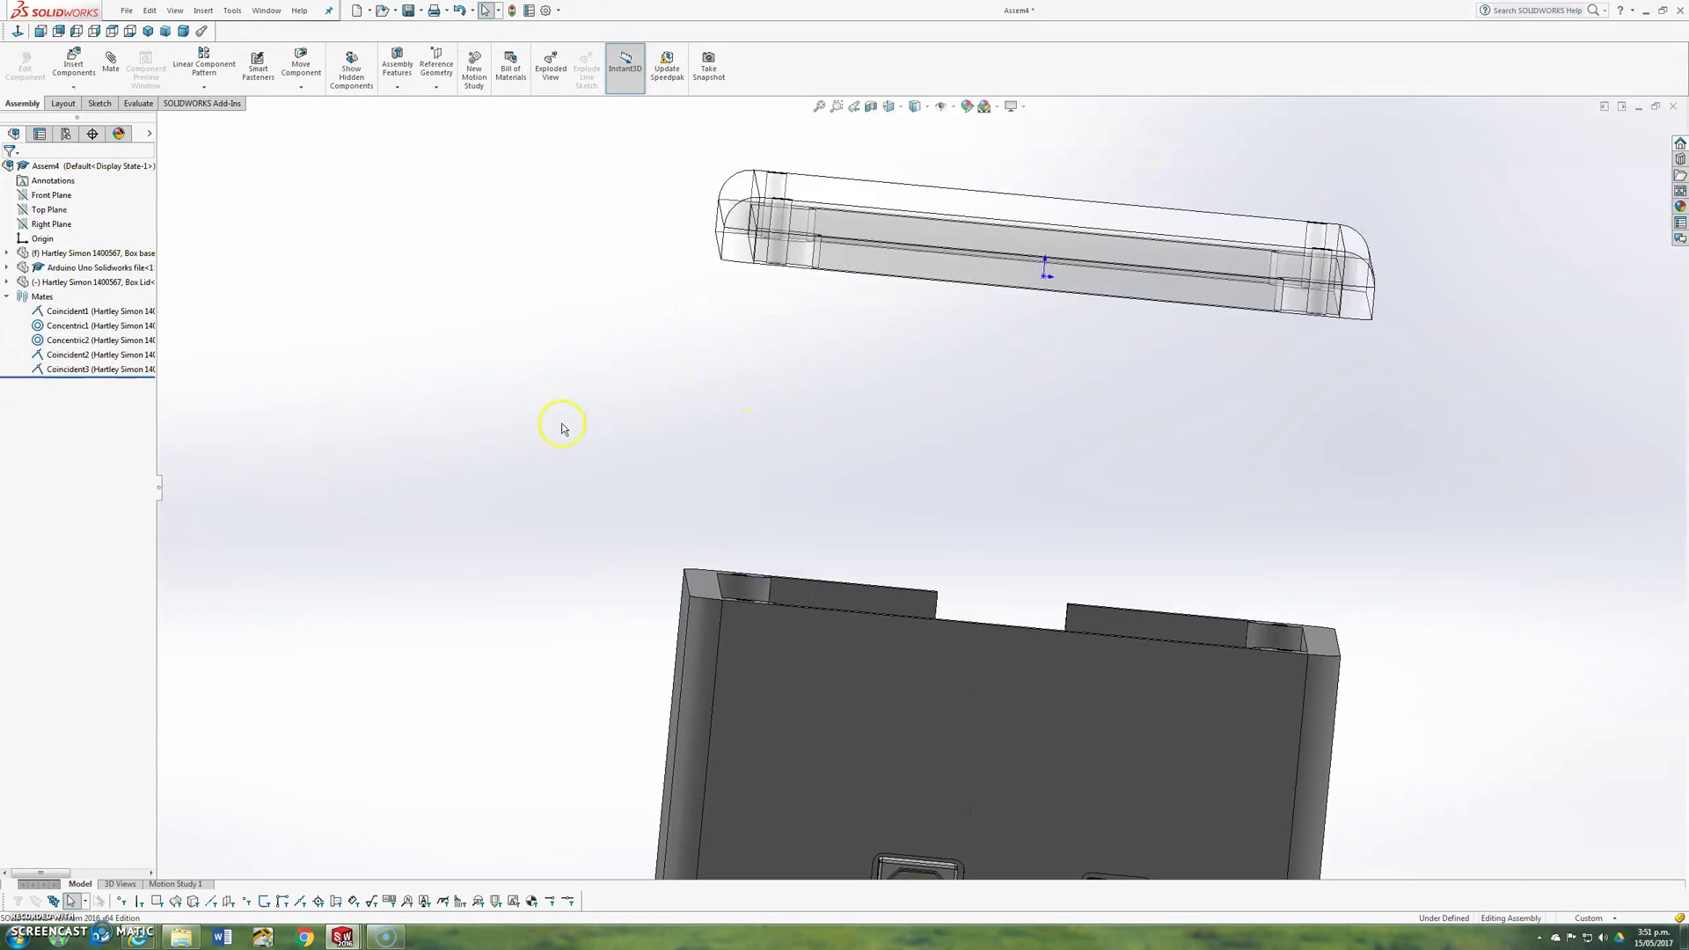
- Add Coincident6, seating the lid's rim face on the base's top rim face
left_click(110, 60)
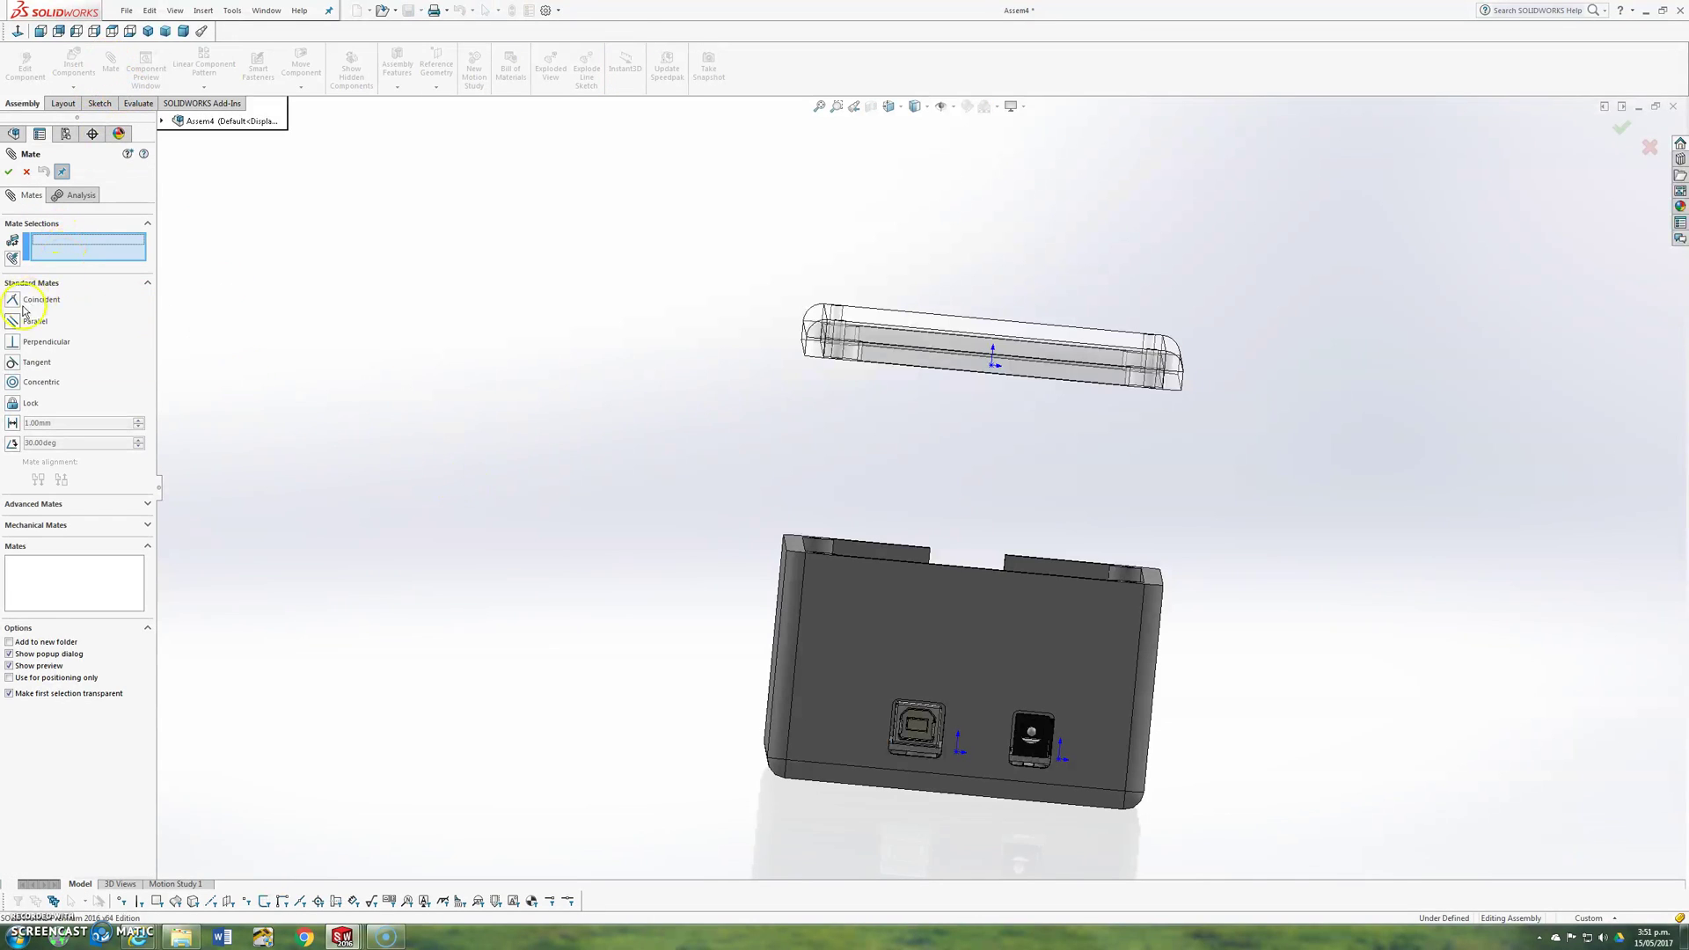
scroll(860, 434, "down", 3)
middle_click_drag(861, 434, 772, 754)
left_click(844, 472)
left_click(754, 859)
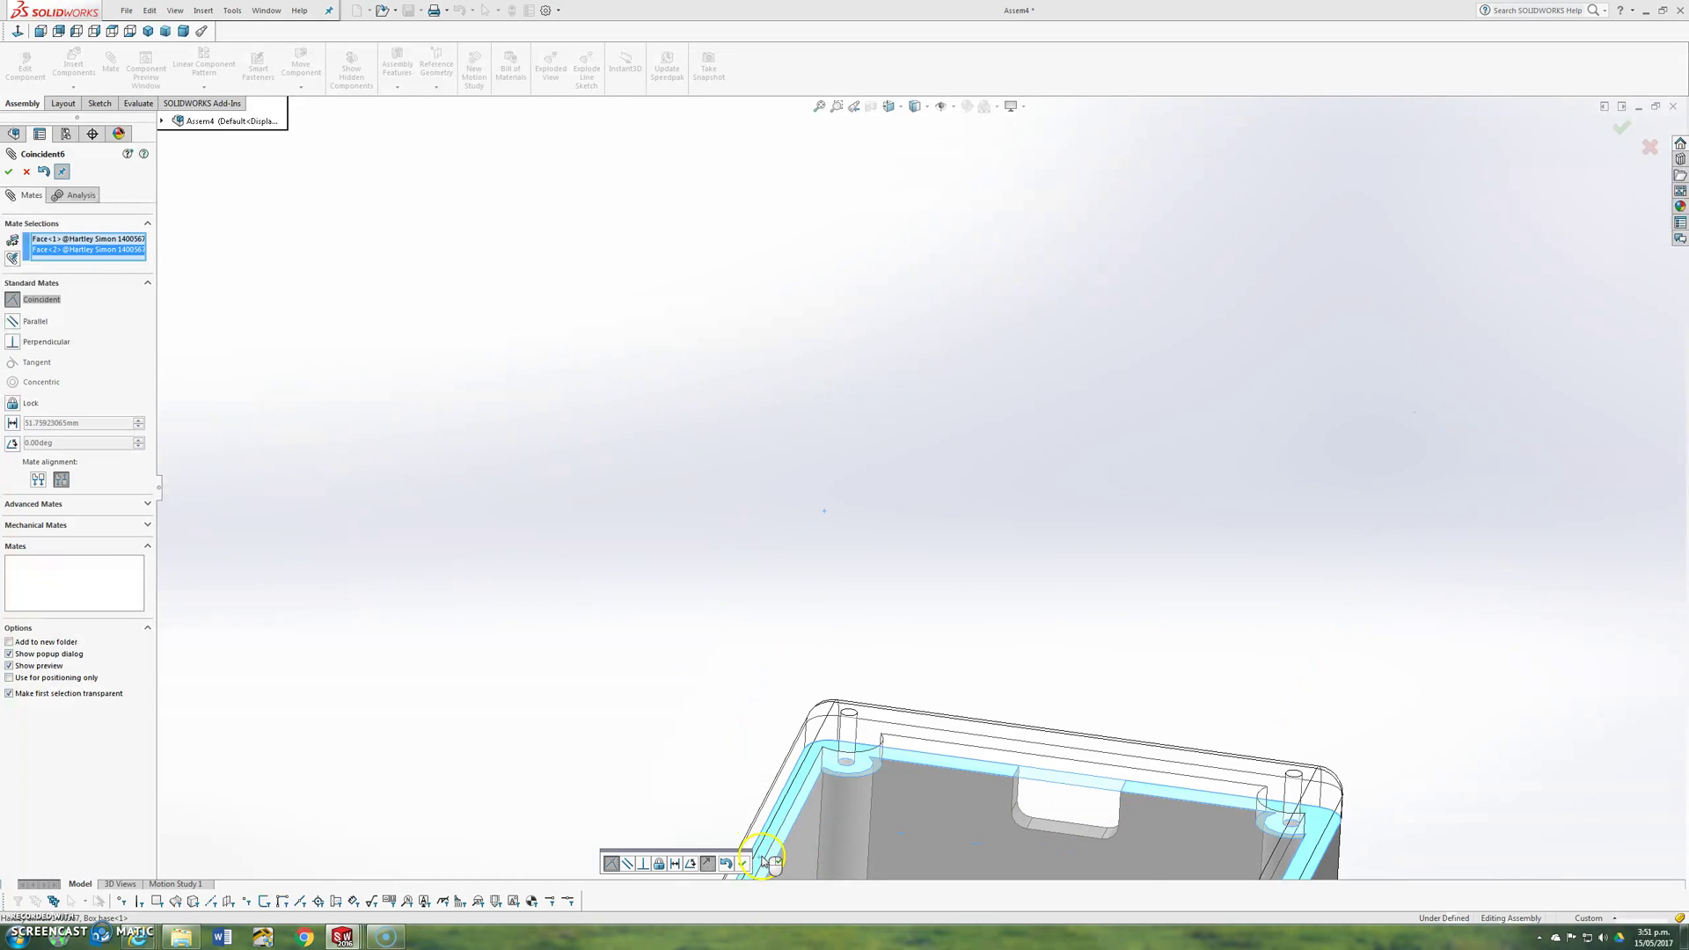
scroll(753, 859, "up", 3)
left_click(743, 863)
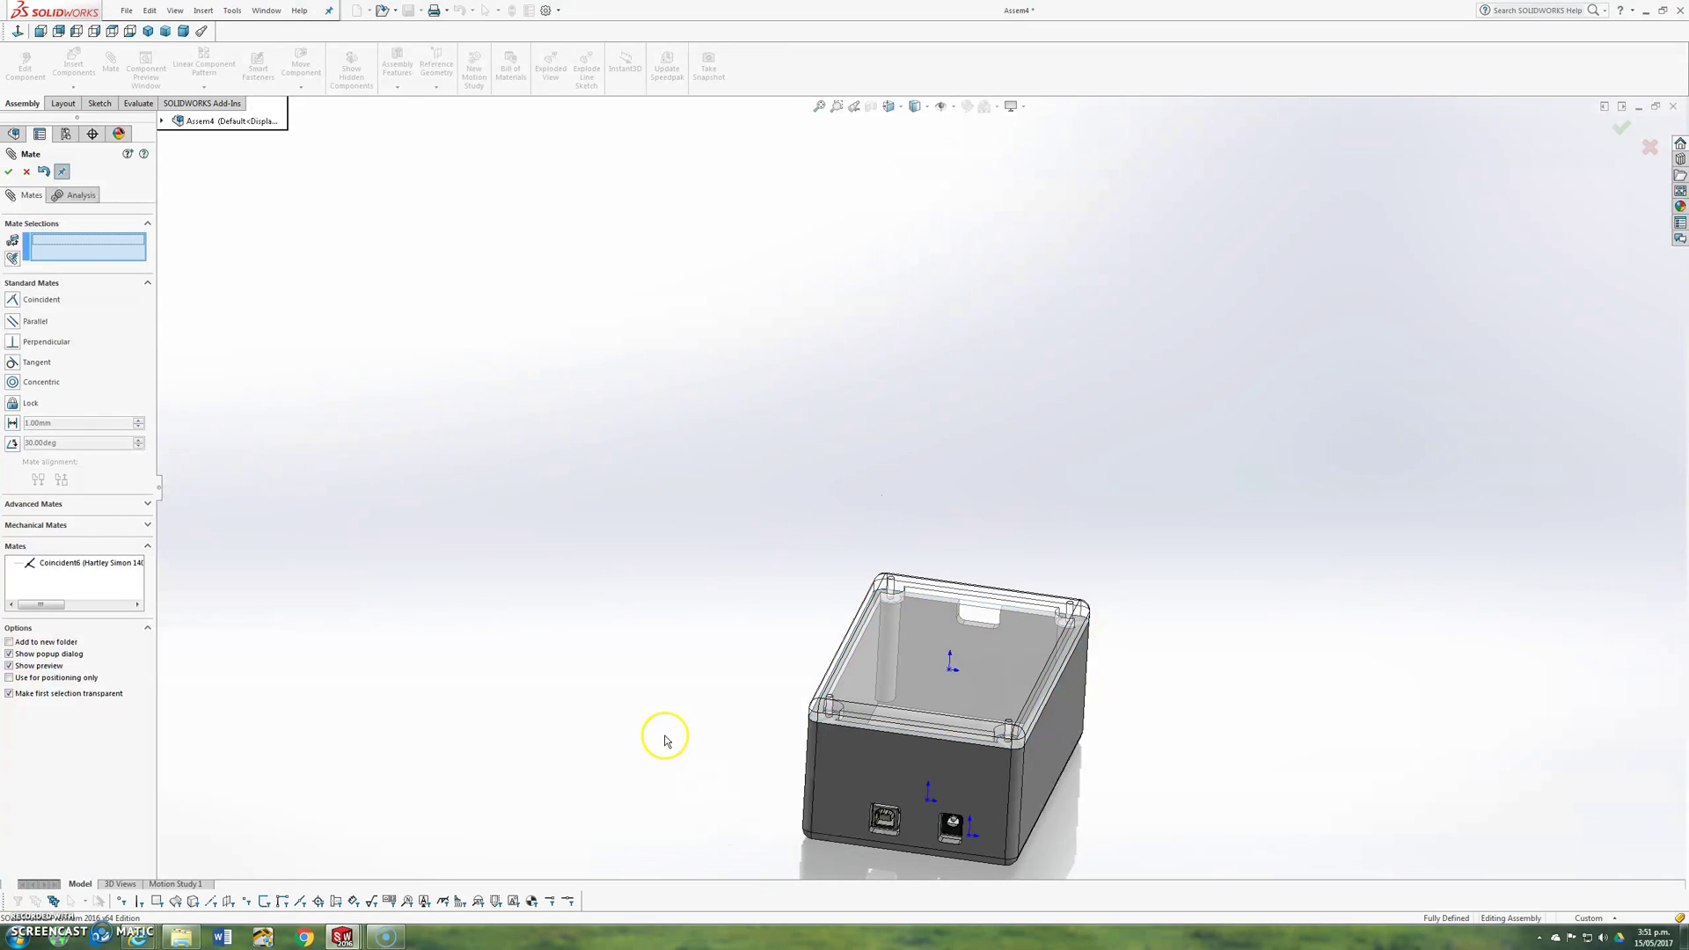
left_click(9, 173)
- Orbit around the assembly to confirm the lid is seated and fixed
middle_click_drag(604, 434, 616, 514)
middle_click_drag(1029, 514, 970, 550)
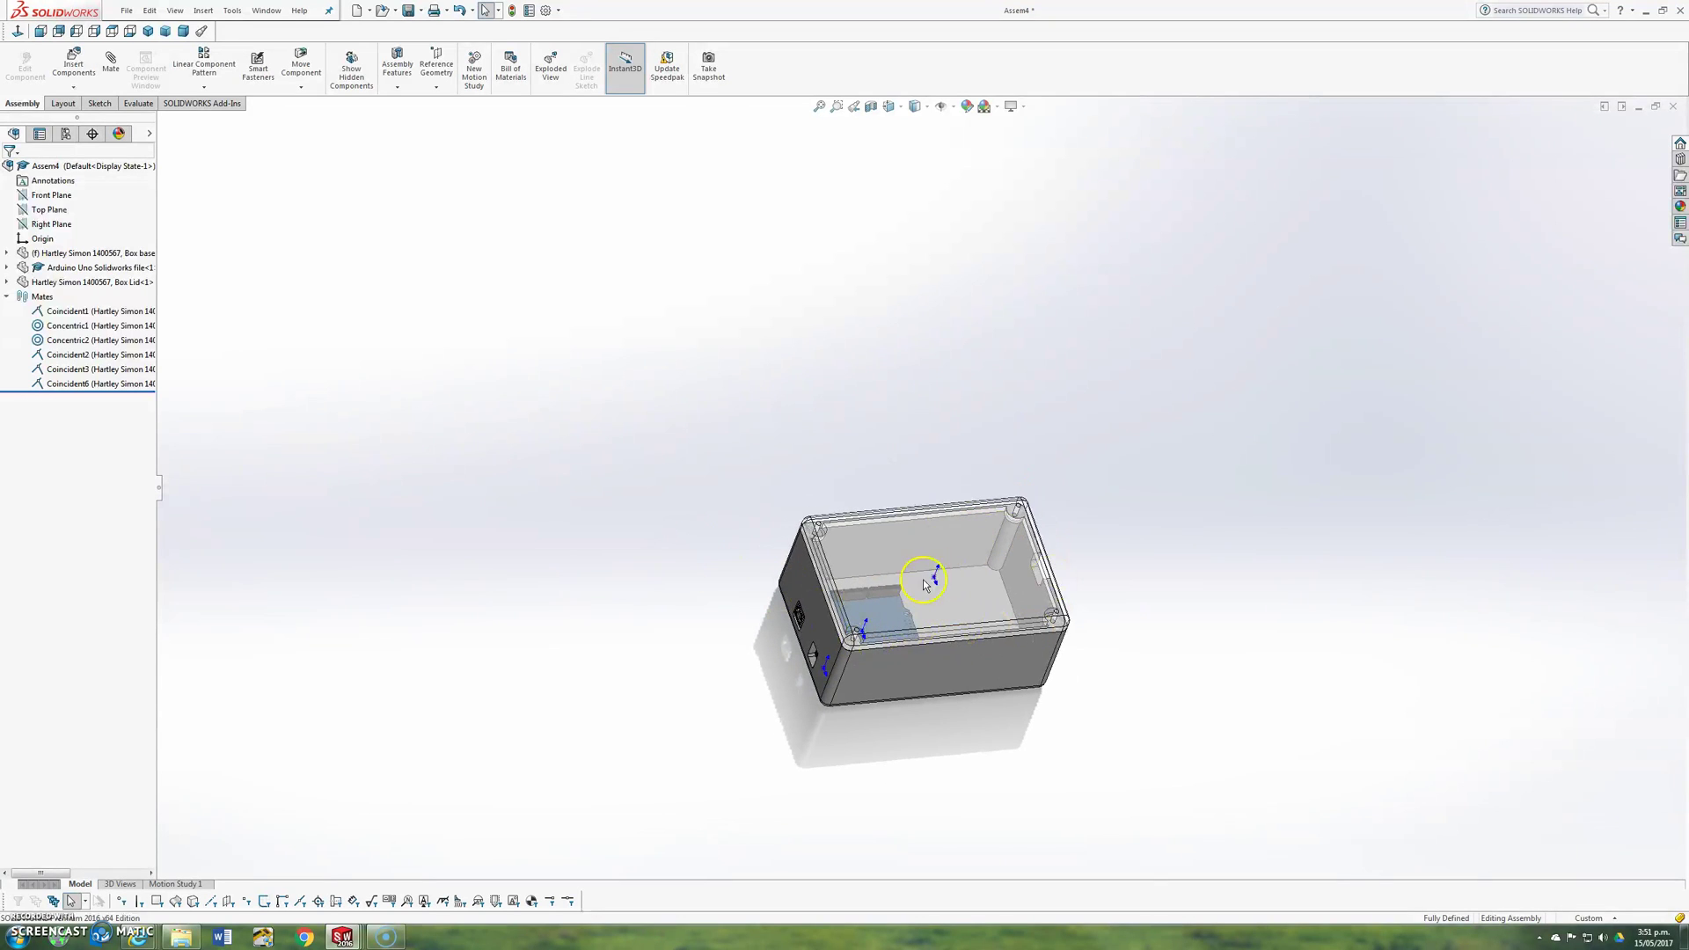
left_click_drag(906, 507, 863, 520)
left_click(721, 407)
middle_click_drag(721, 407, 603, 366)
scroll(595, 566, "down", 5)
scroll(603, 356, "down", 3)
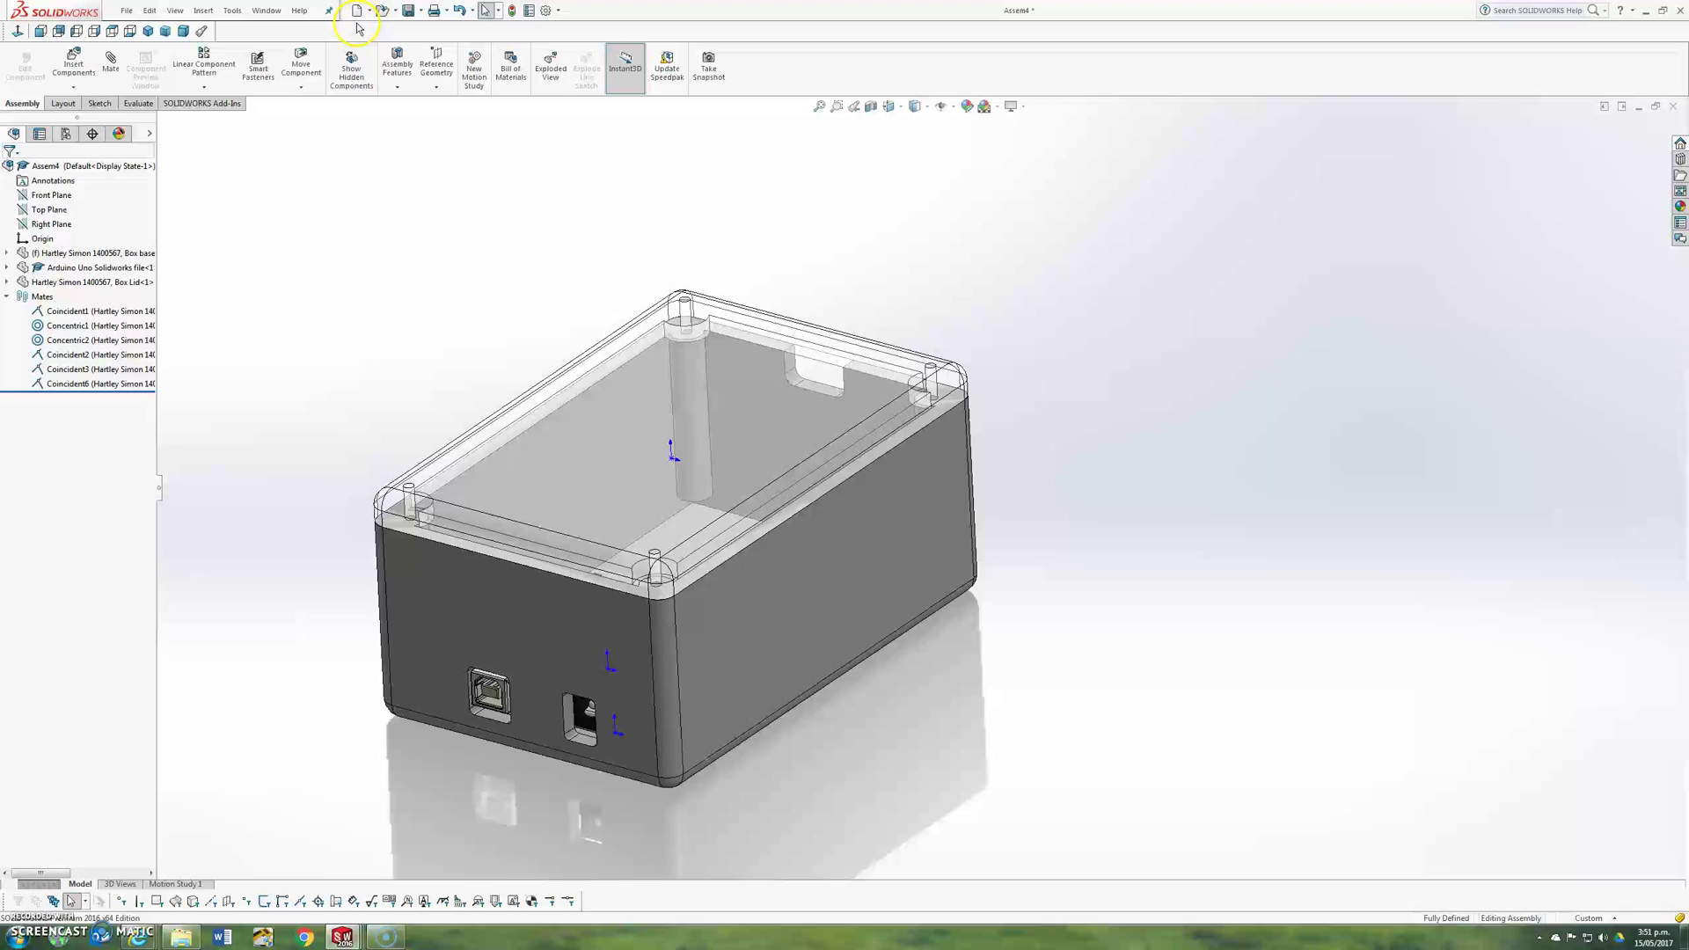
- Save the assembly as a new file 'Case Asm 2' in the CAD A4 folder
left_click(126, 11)
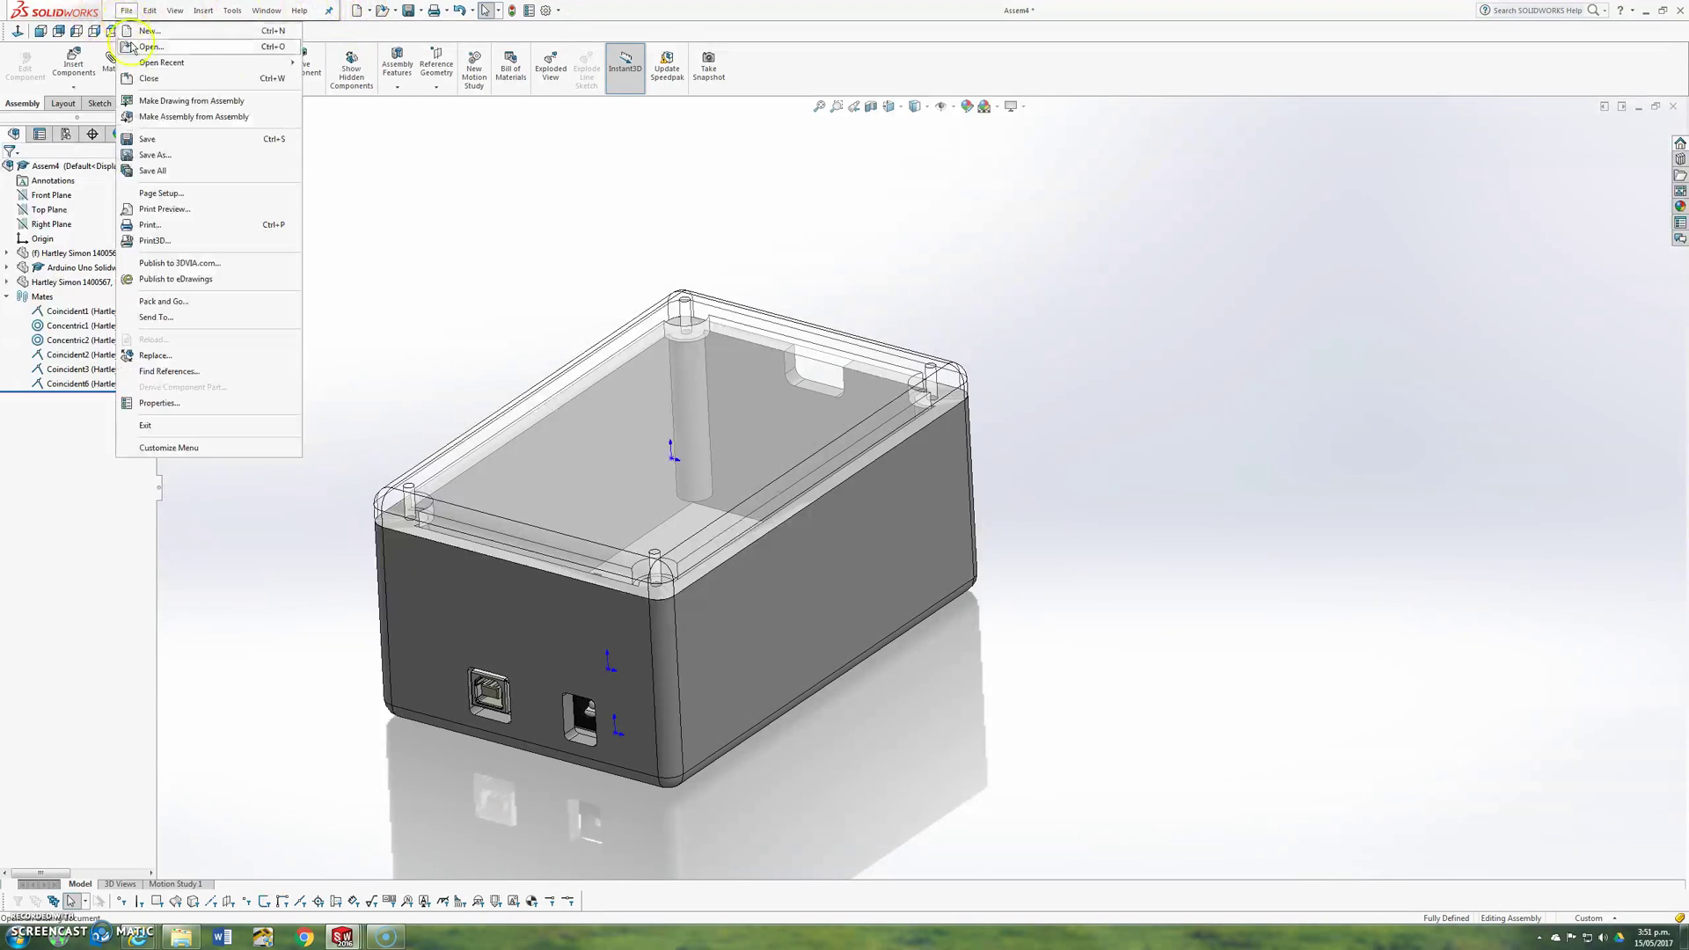
left_click(158, 149)
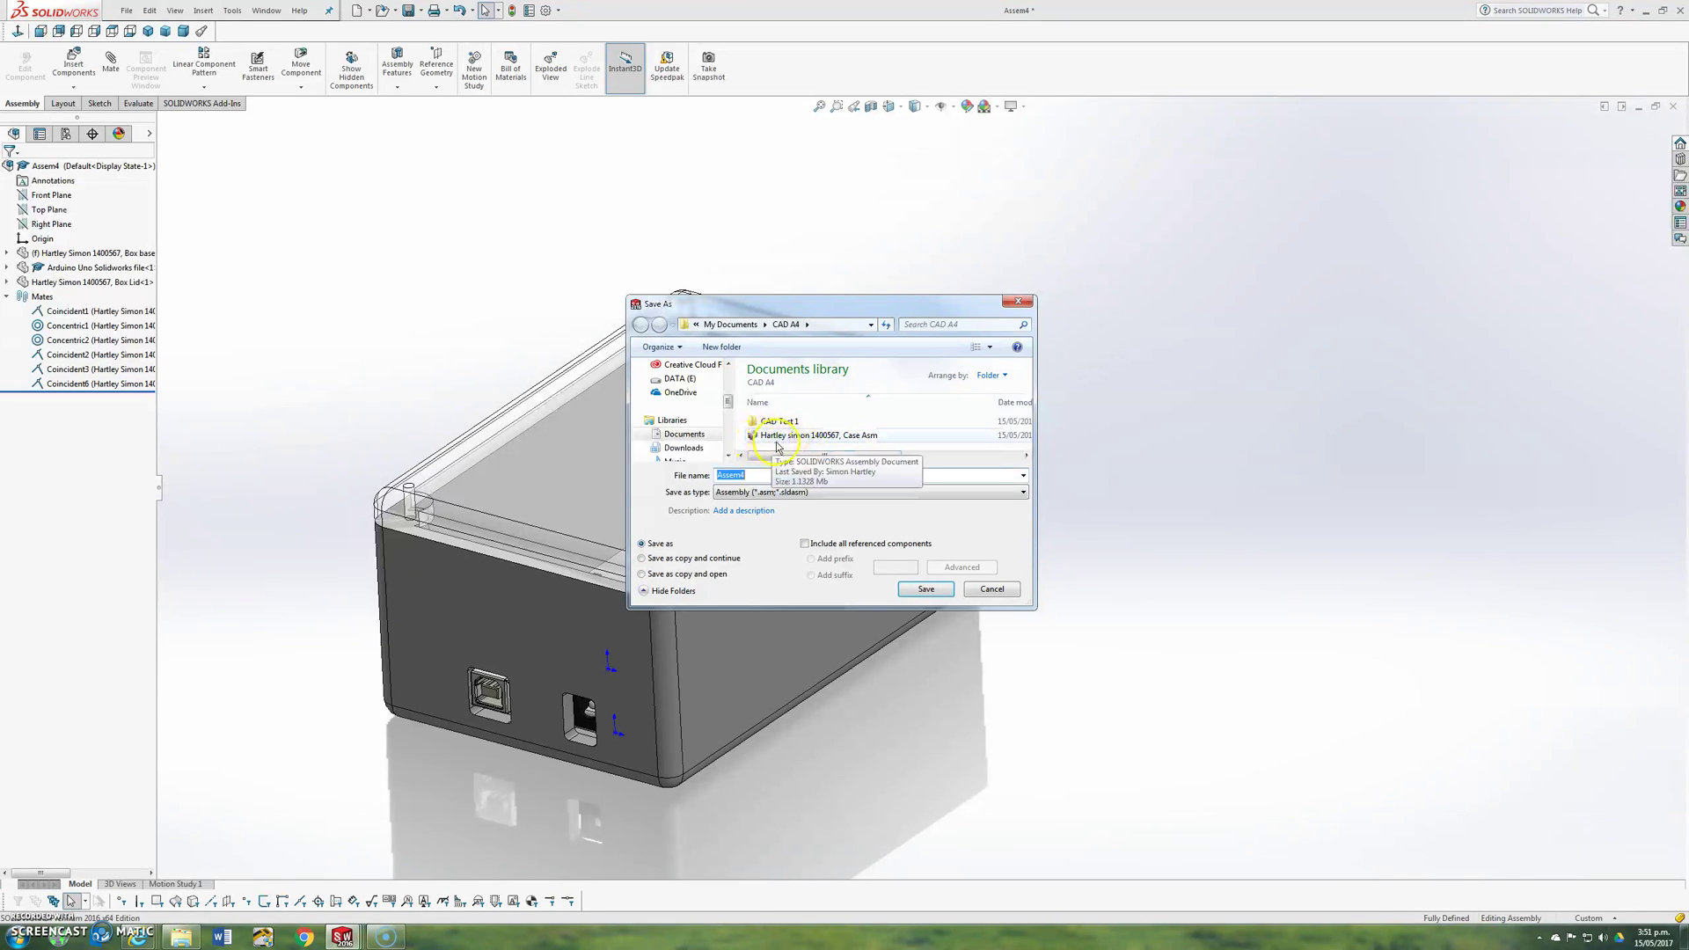
left_click_drag(824, 456, 787, 456)
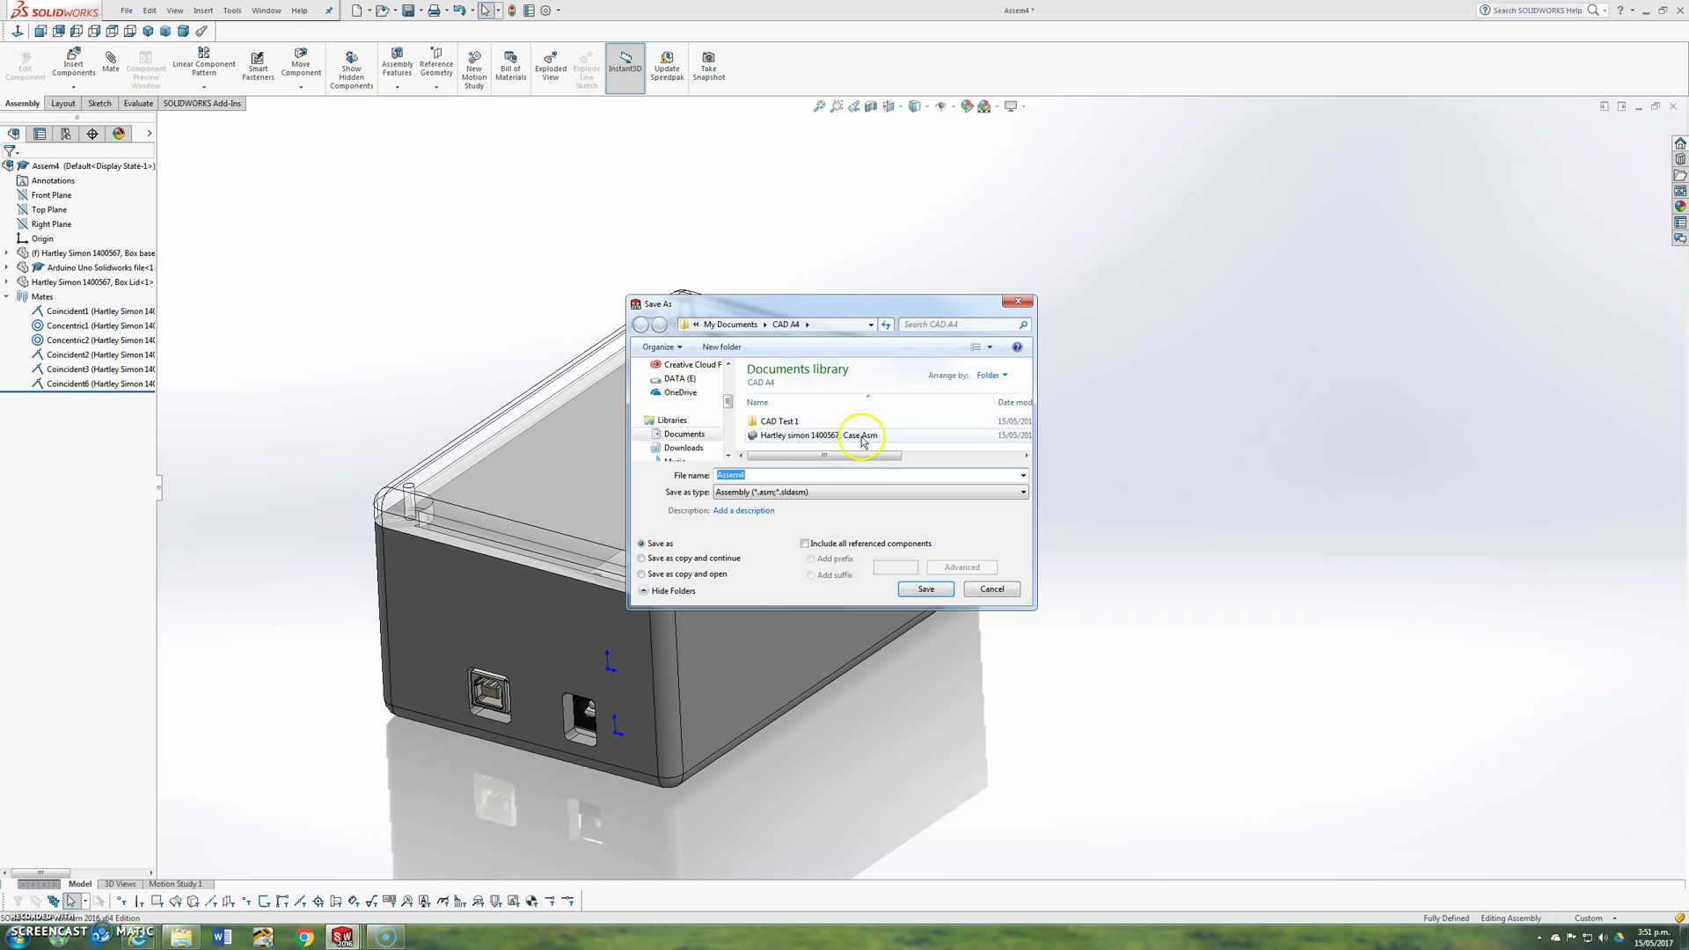
left_click(867, 437)
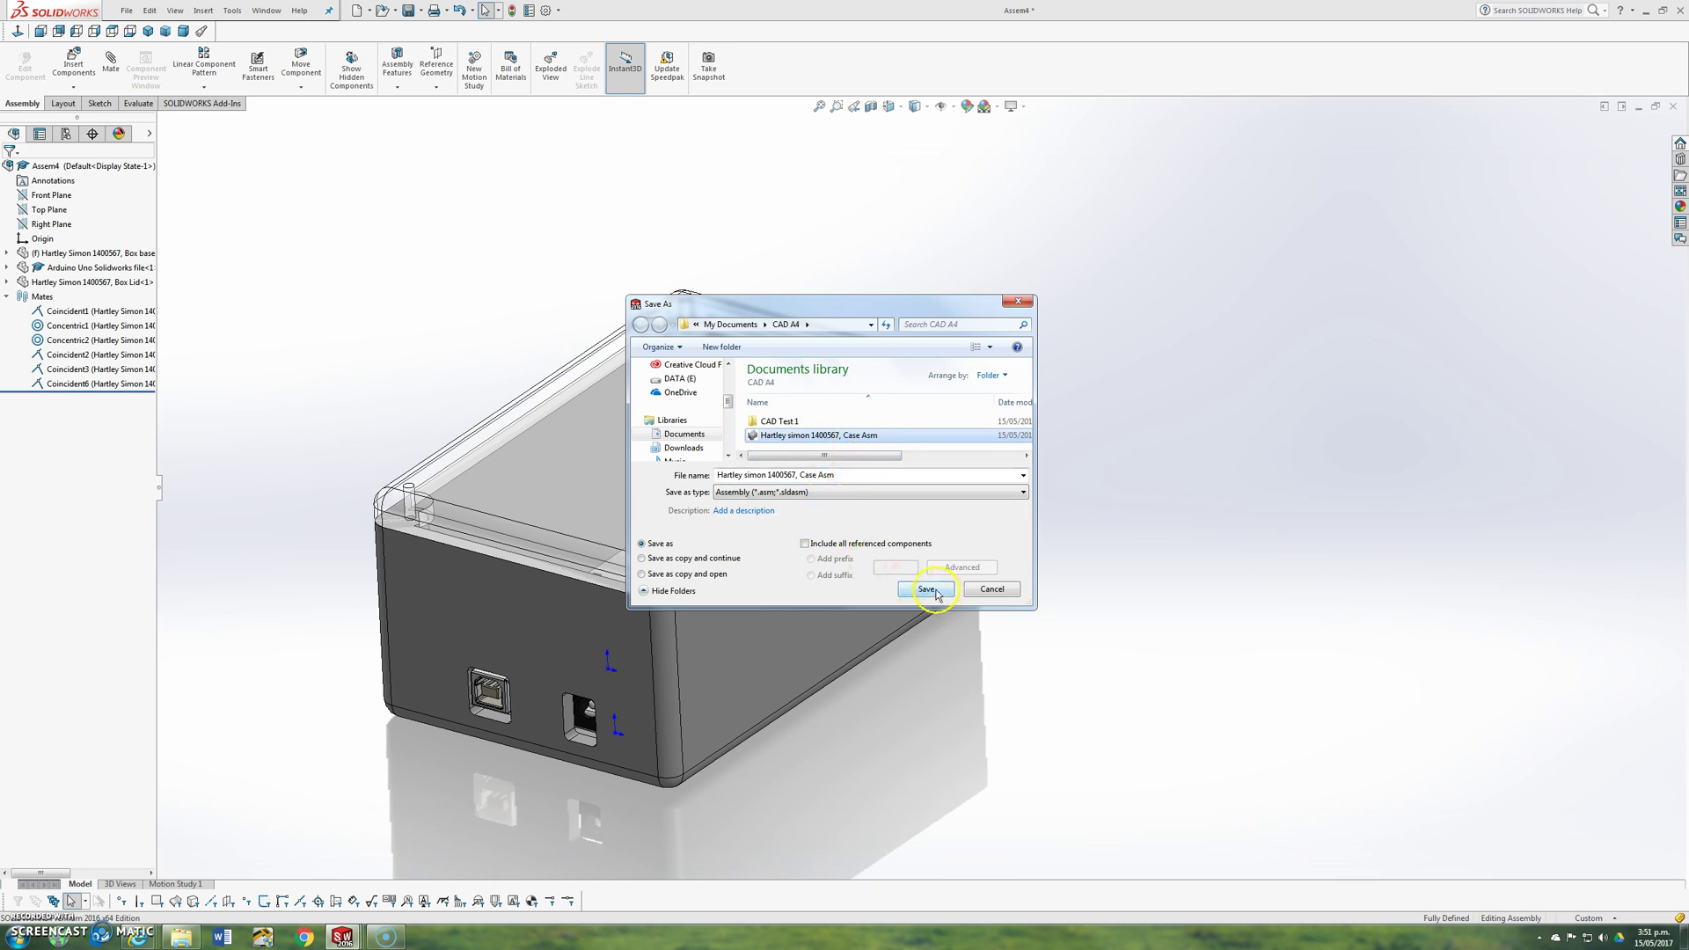
left_click(852, 476)
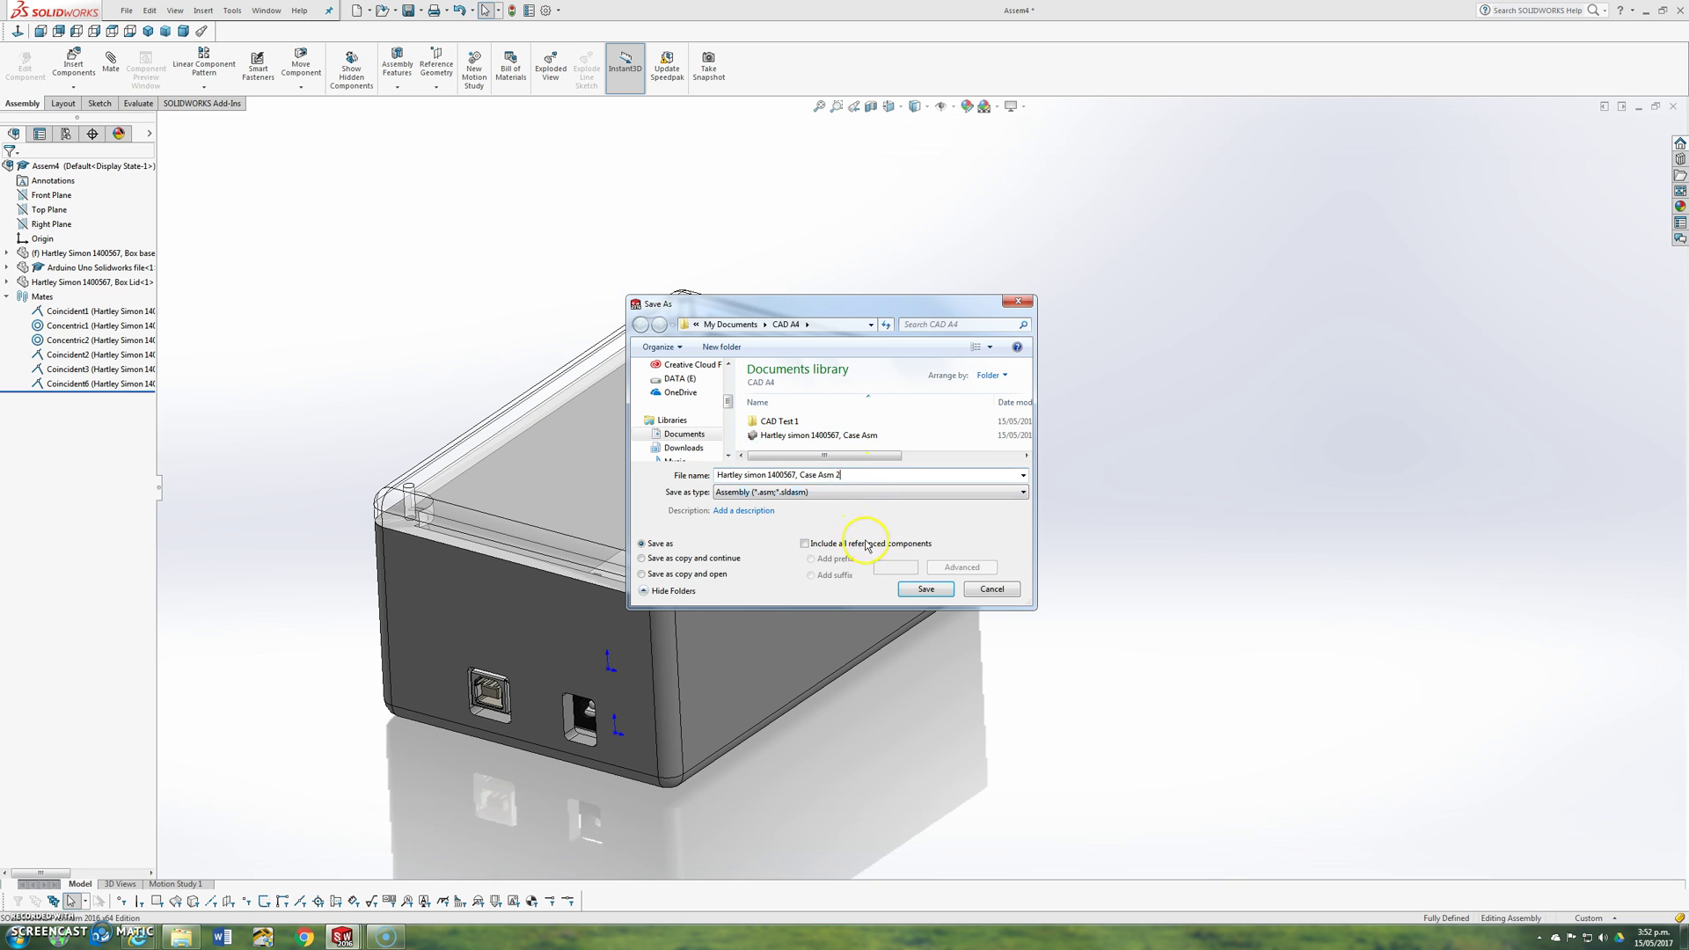
left_click(925, 589)
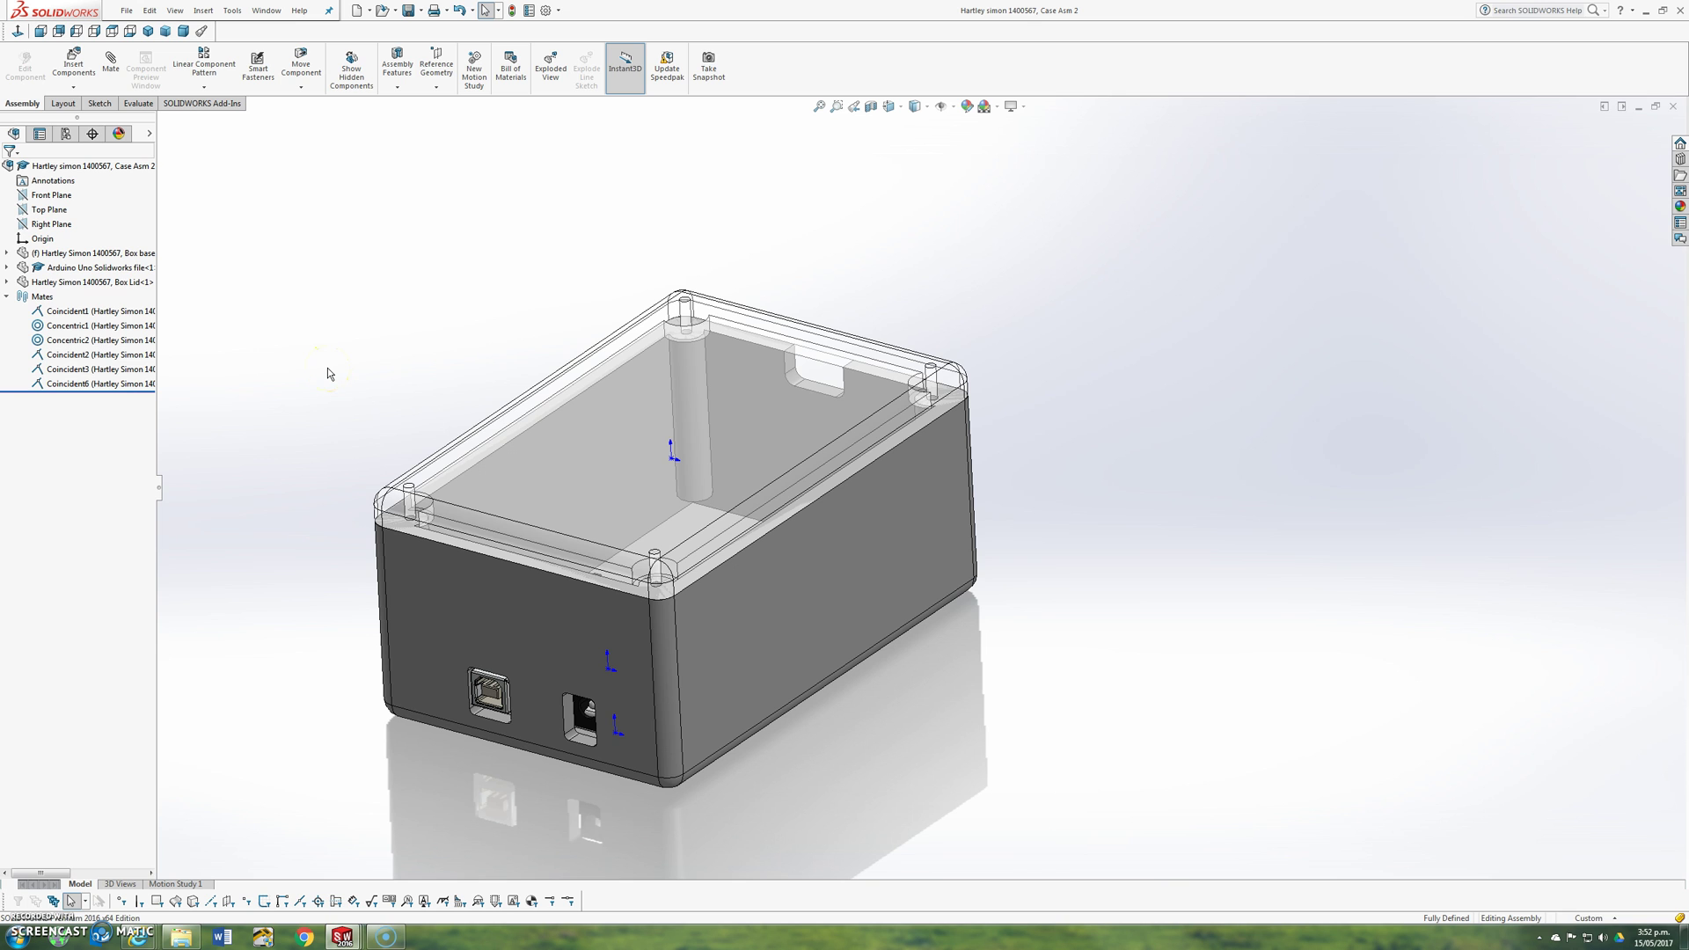
left_click(148, 31)
left_click(166, 30)
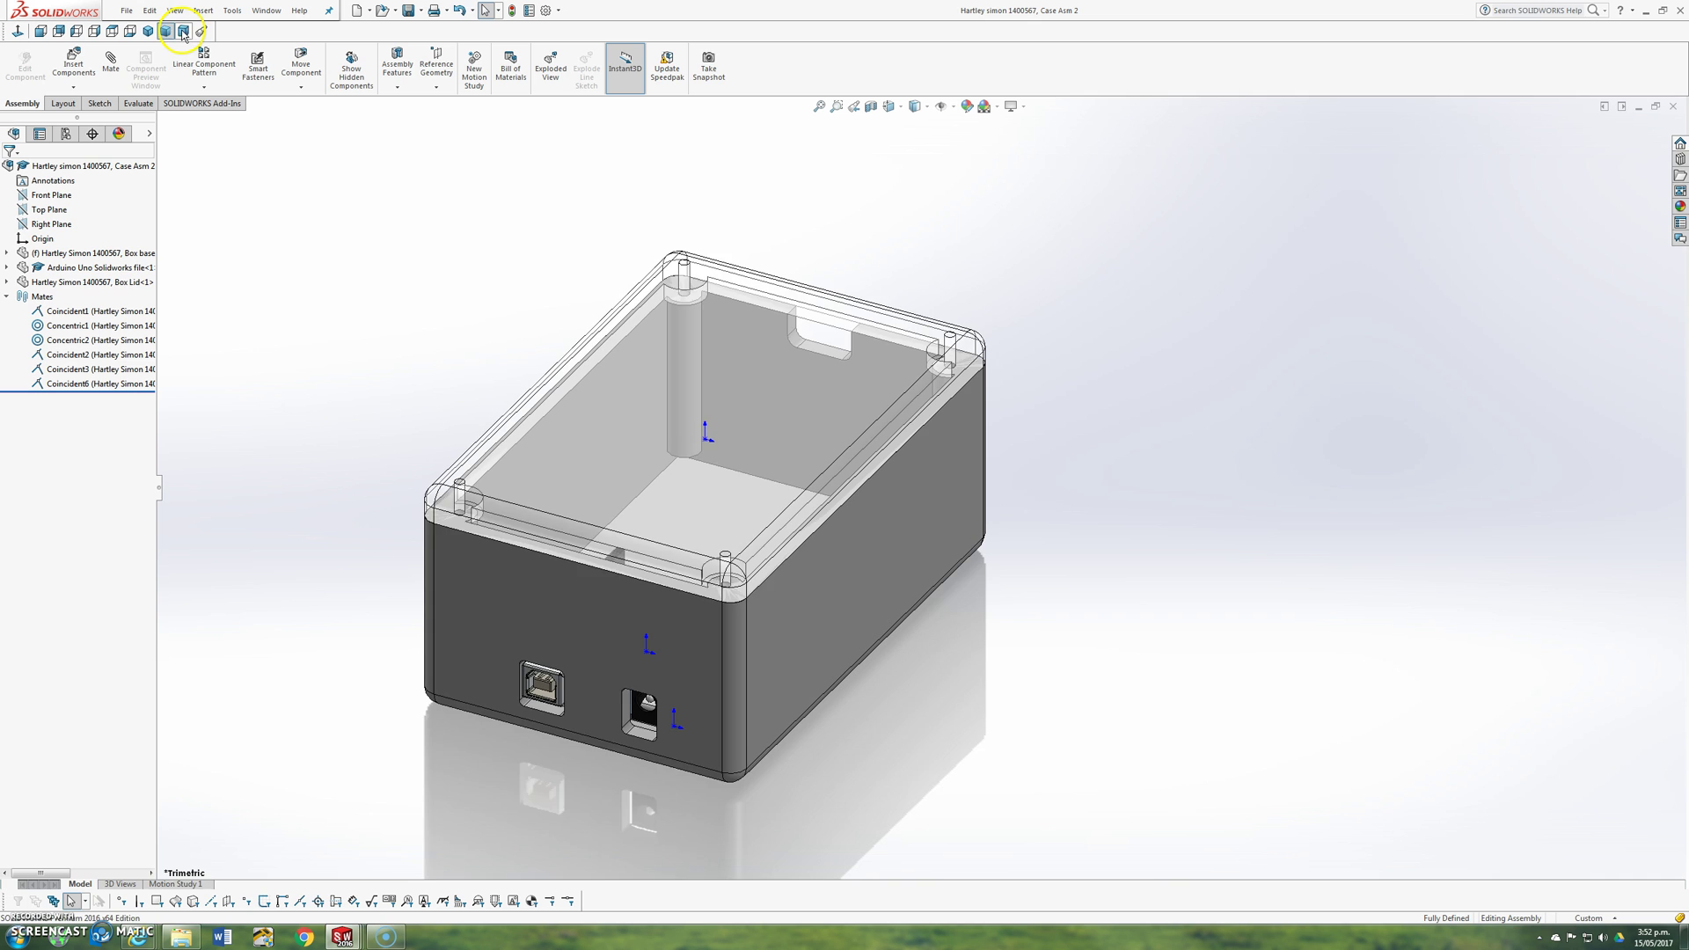
left_click(183, 31)
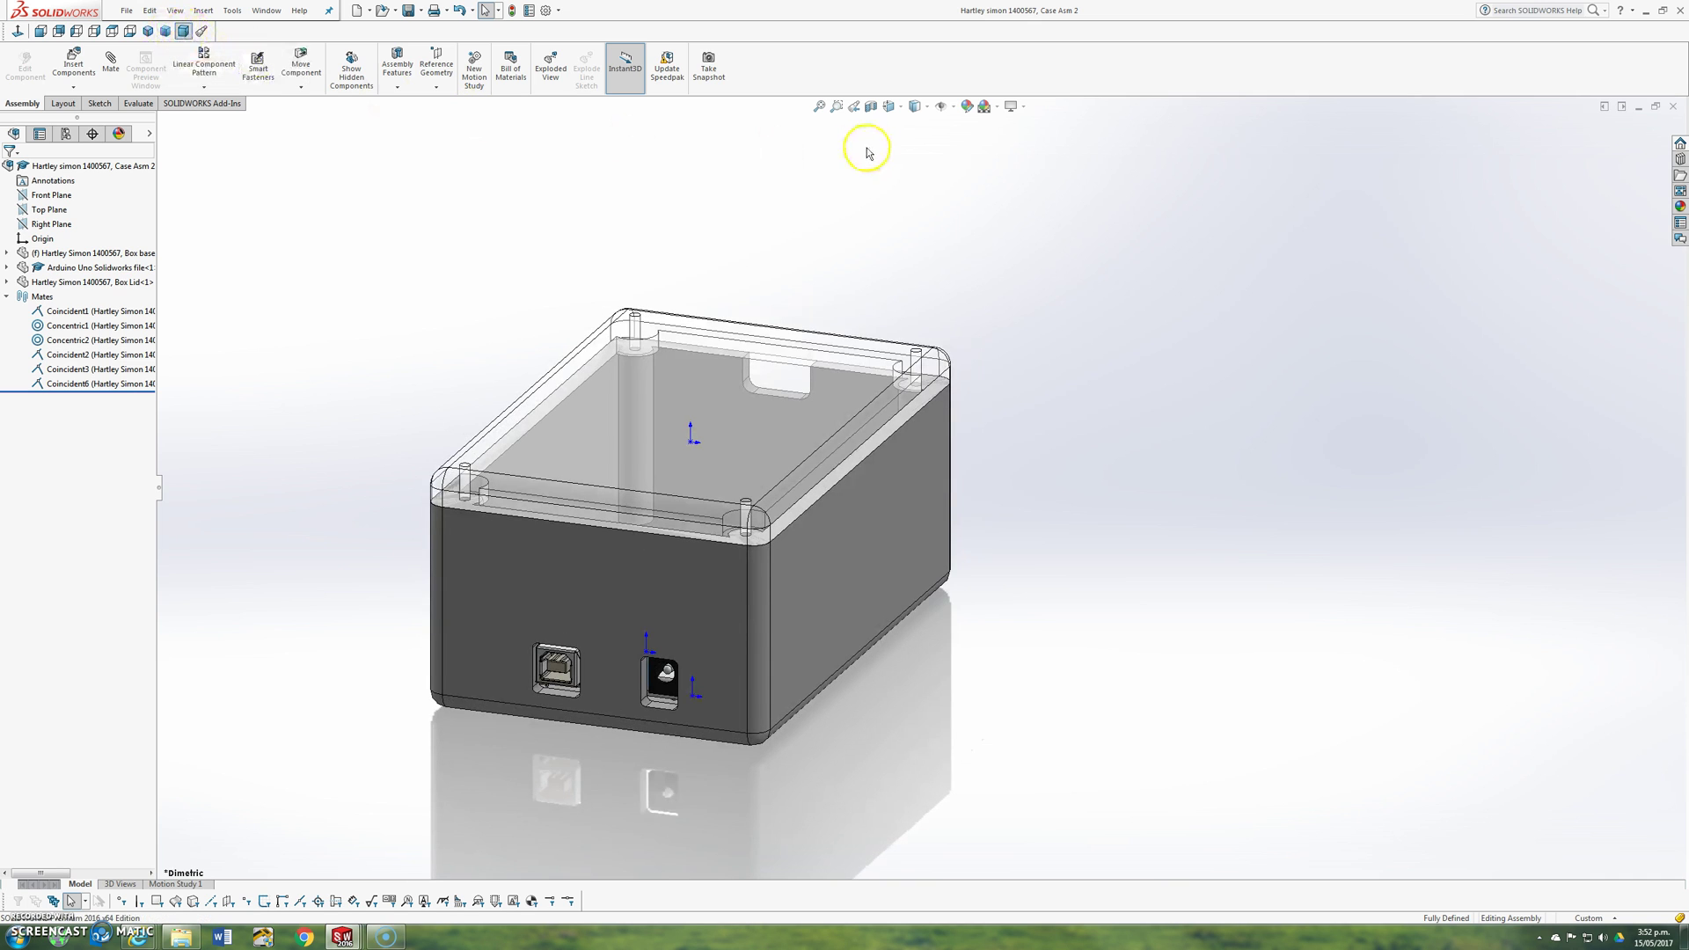
left_click(926, 109)
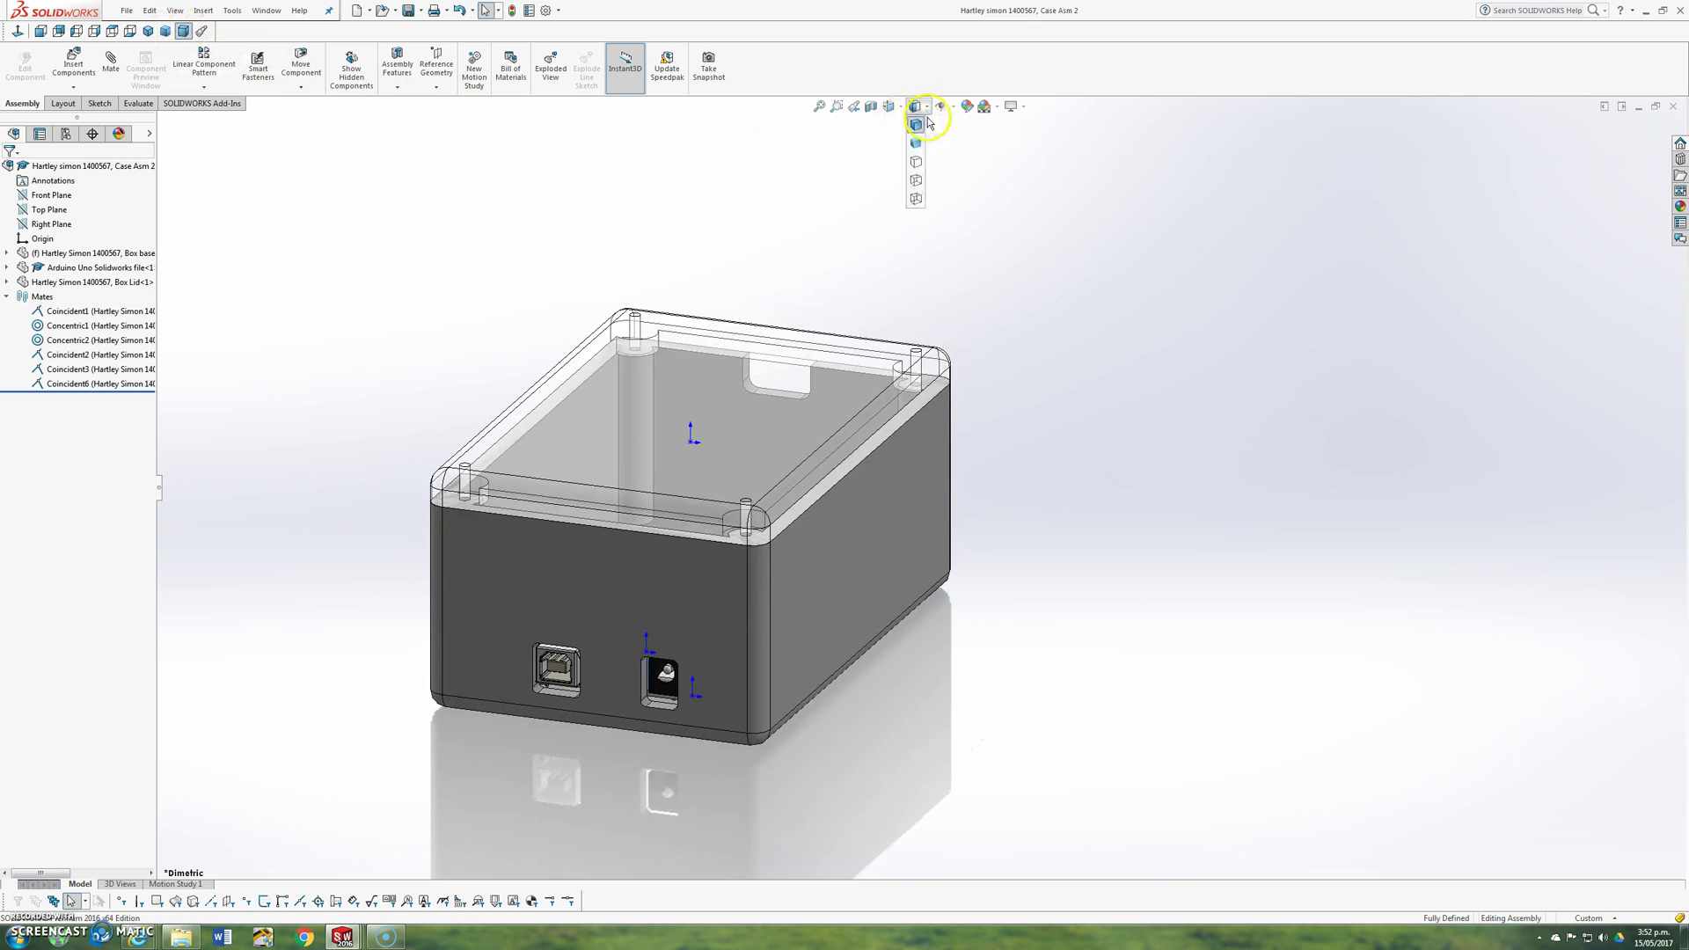
left_click(918, 163)
mouse_move(1111, 637)
middle_mouse_down()
mouse_move(1131, 618)
mouse_move(1129, 570)
middle_mouse_up()
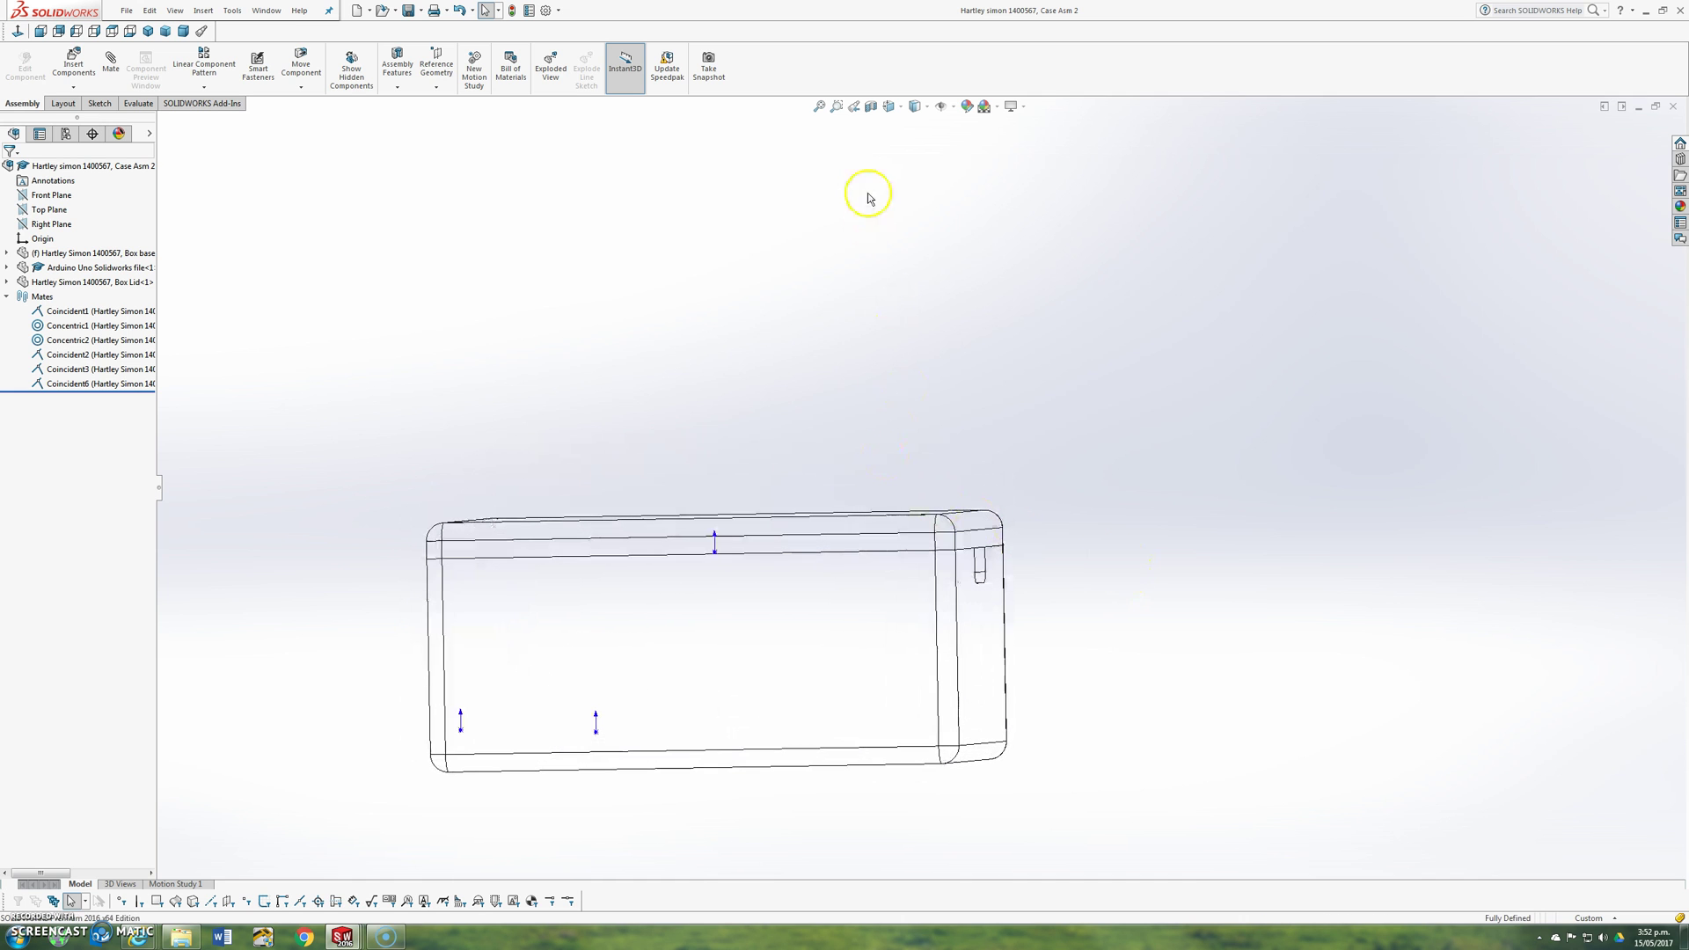
left_click(916, 106)
left_click(924, 180)
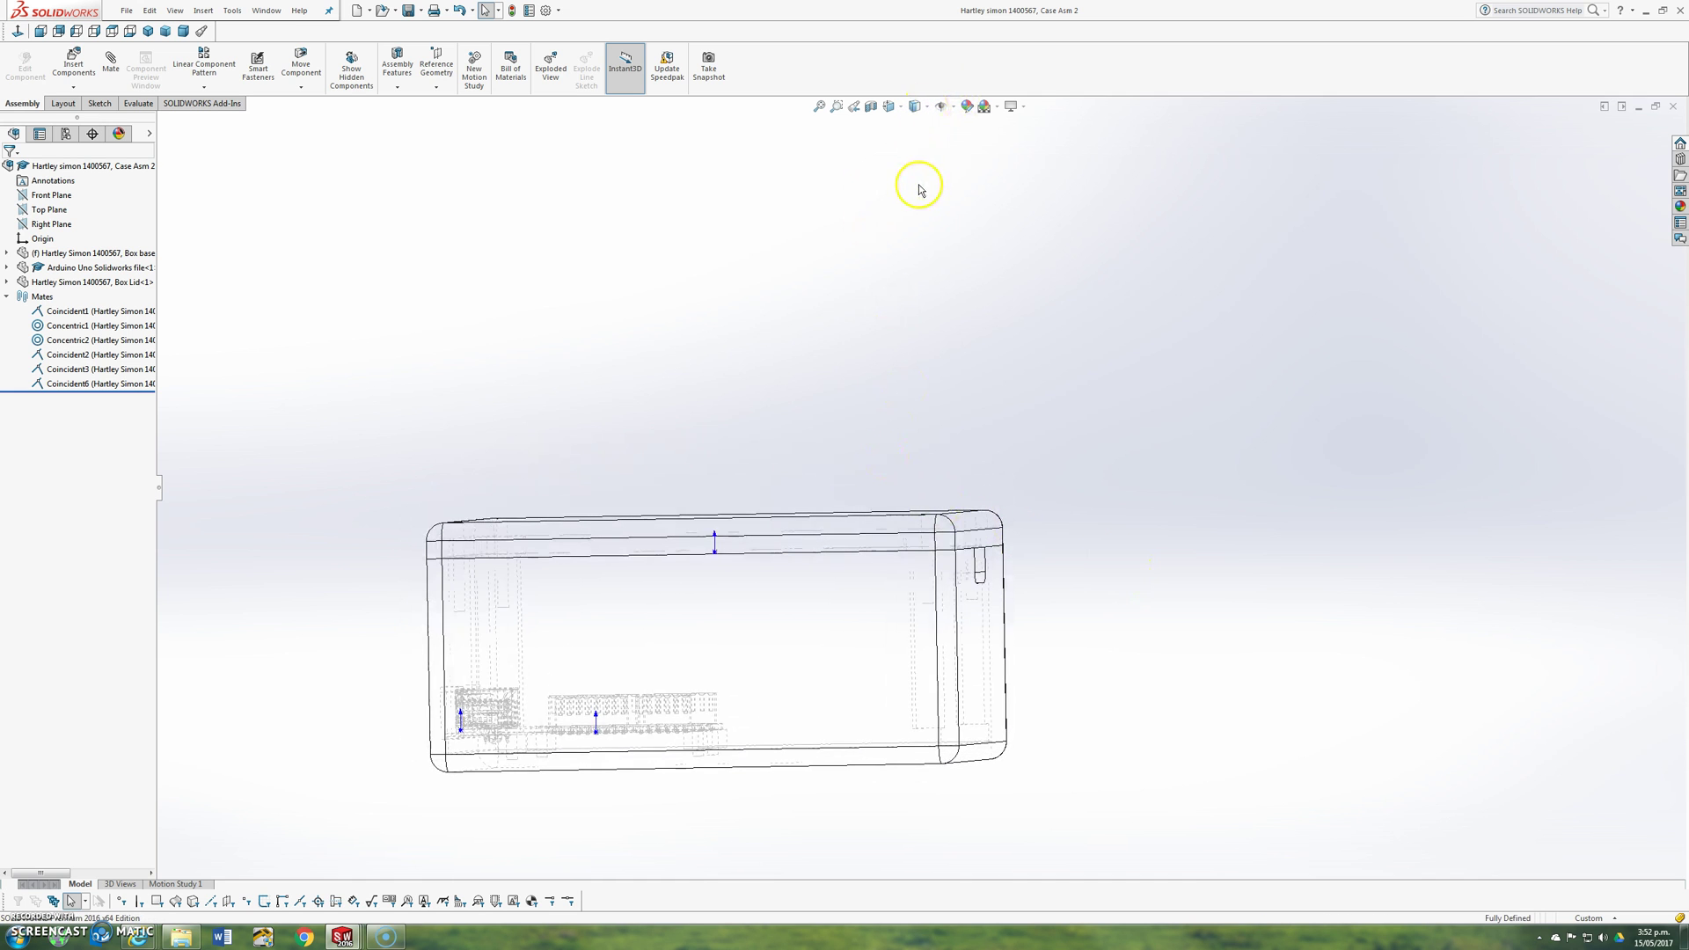
middle_click_drag(863, 245, 683, 489)
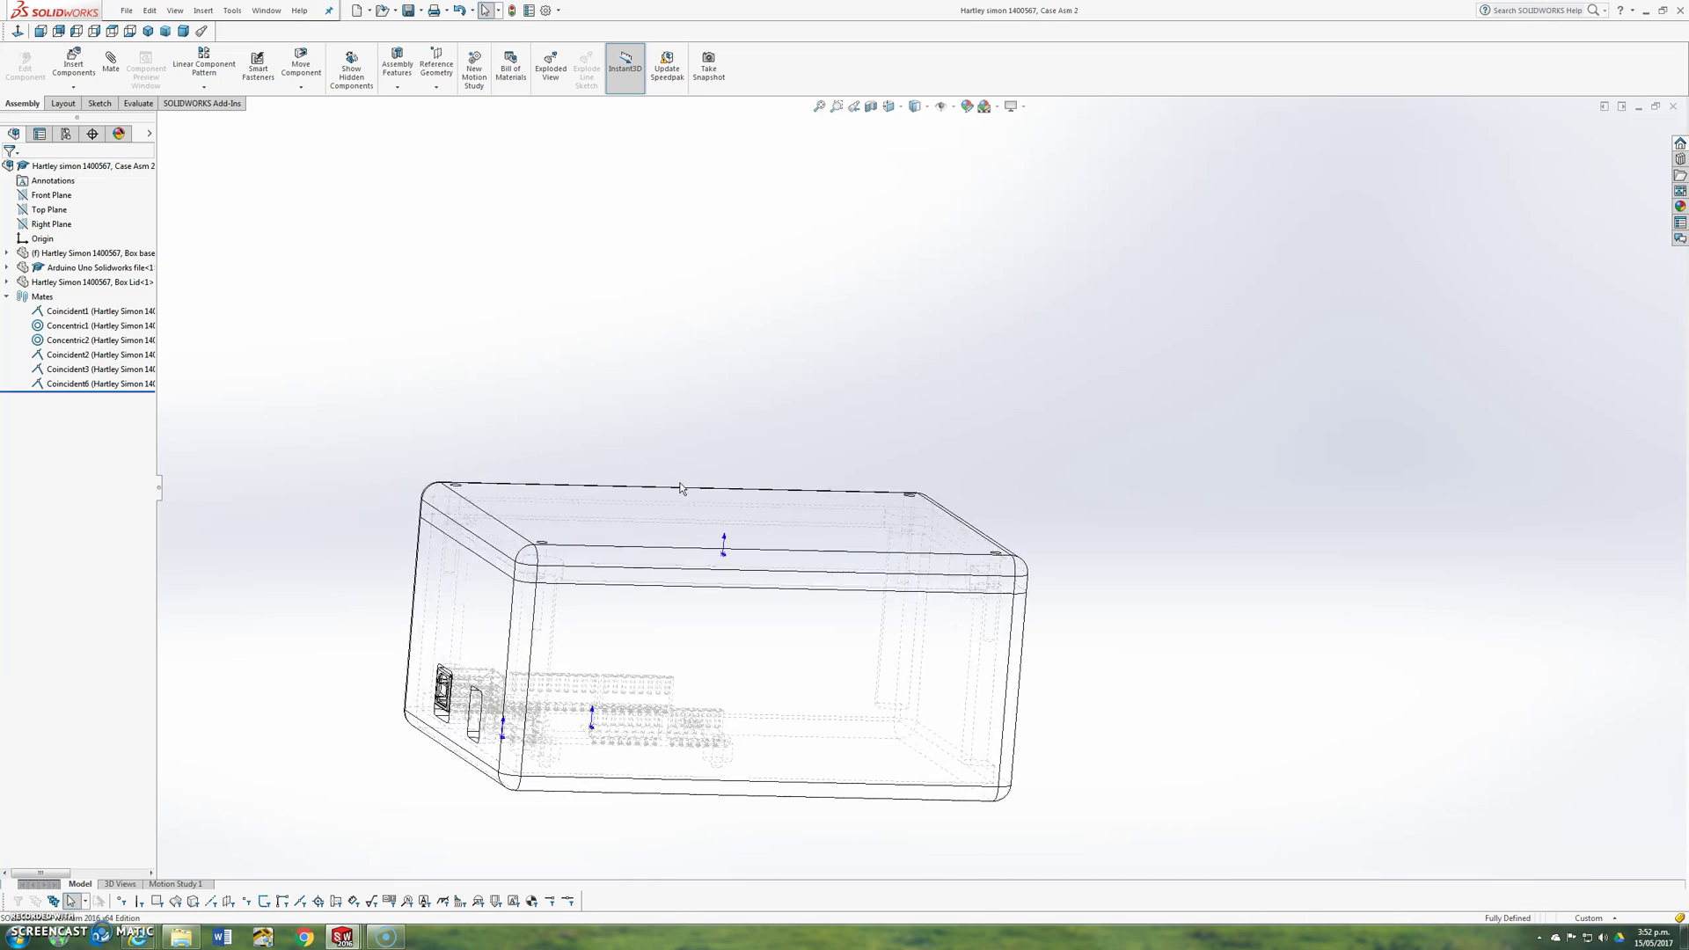
left_click(928, 108)
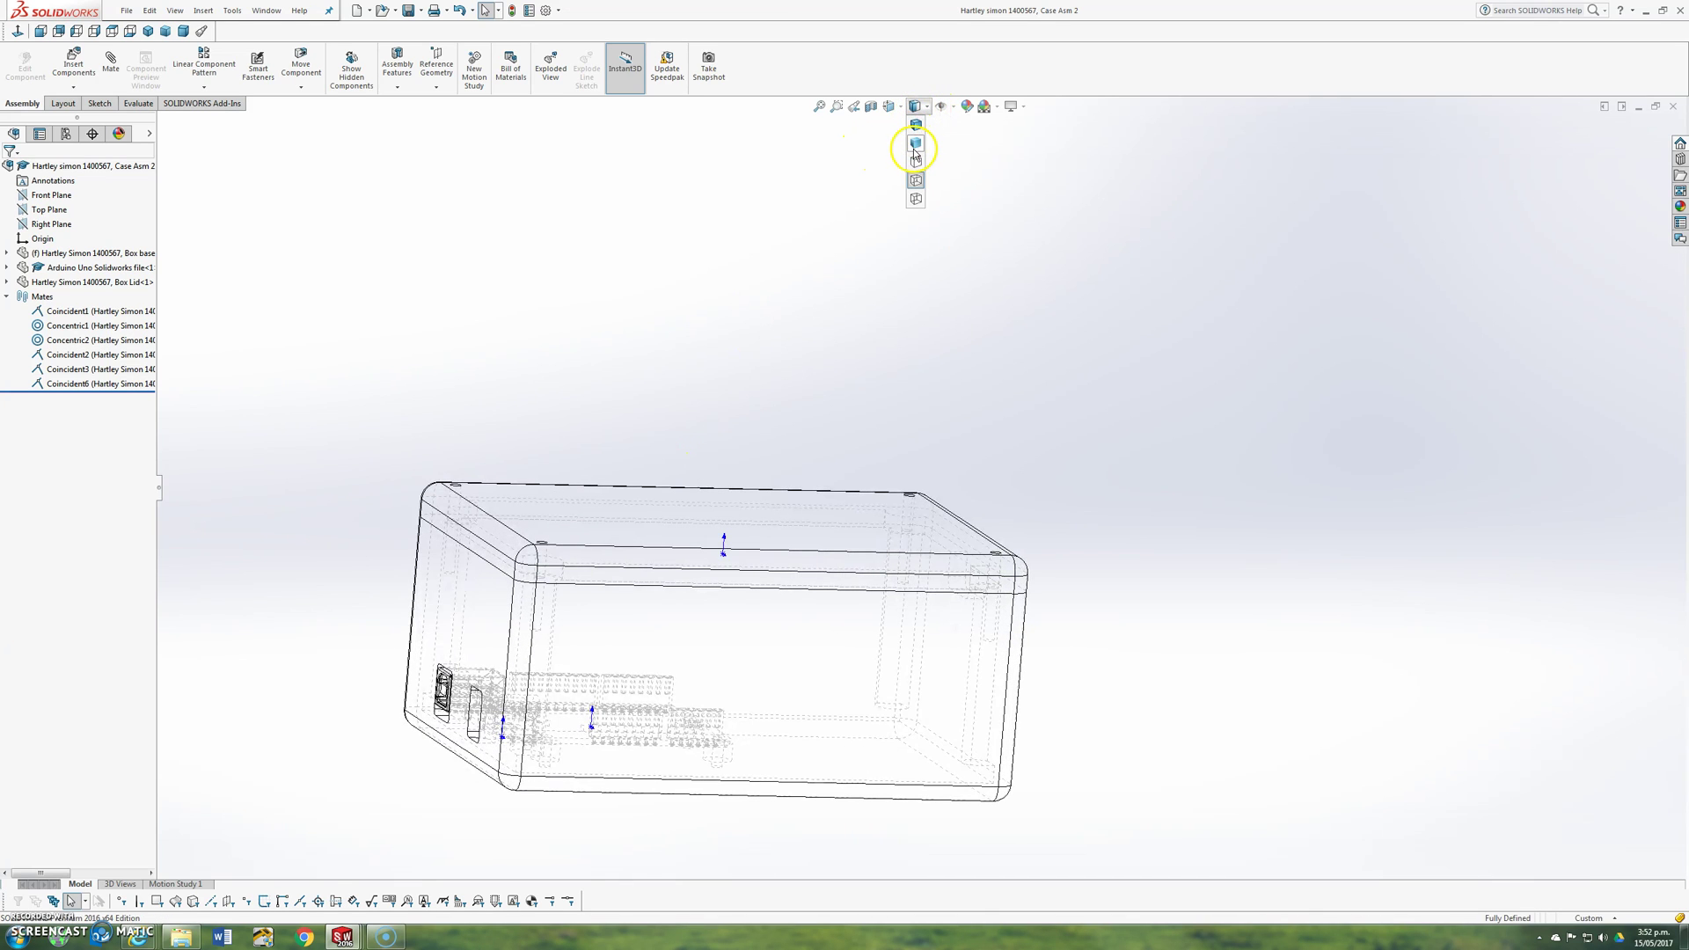
left_click(916, 124)
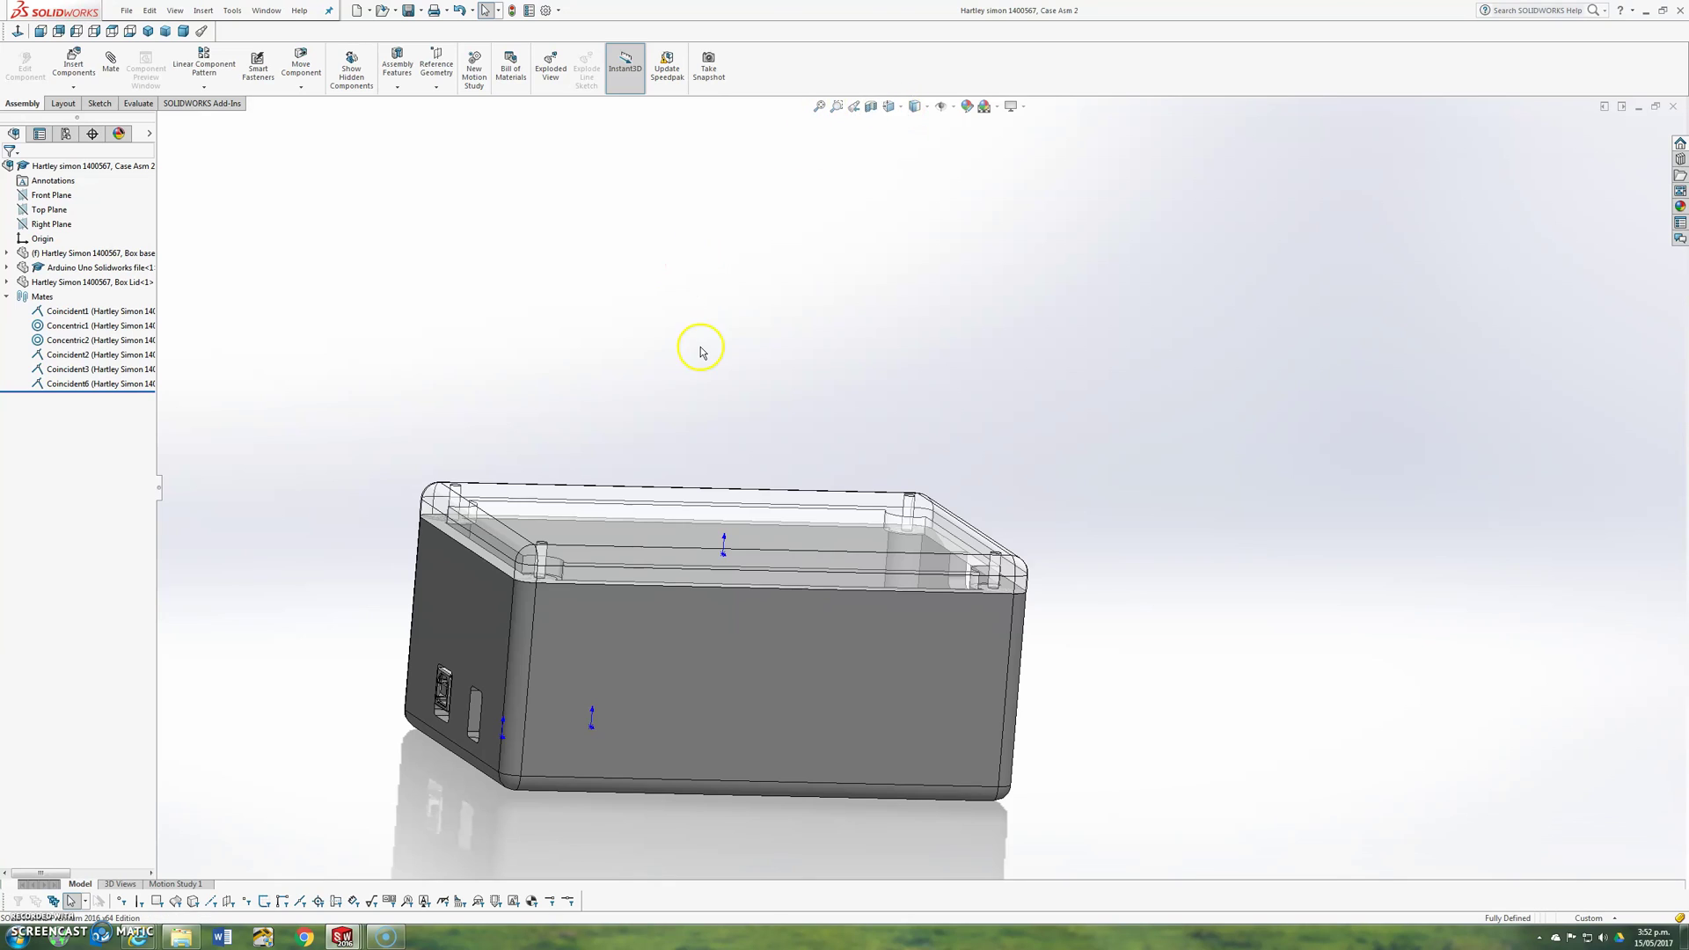